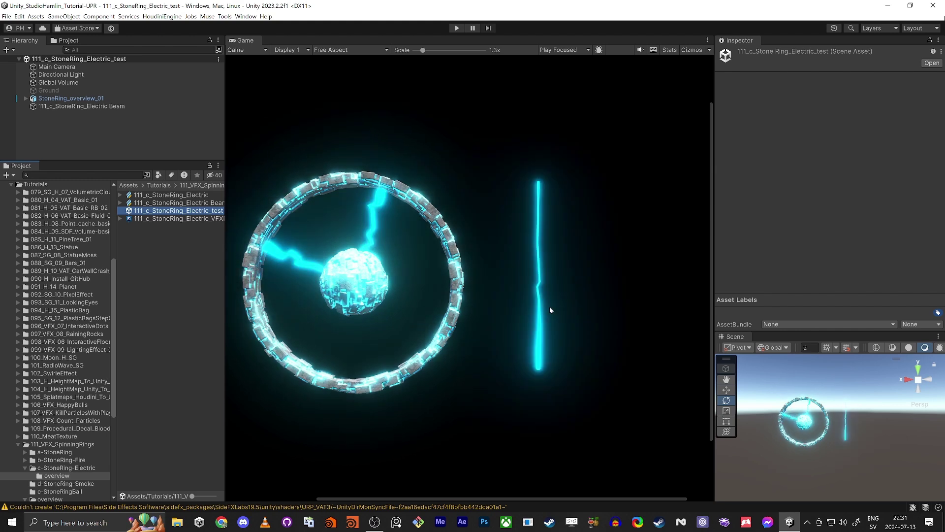
# Open the 111_c_StoneRing_Electric scene from the c-StoneRing-Electric folder in 111_VFX_SpinningRings.
pyautogui.click(82, 474)
pyautogui.click(52, 444)
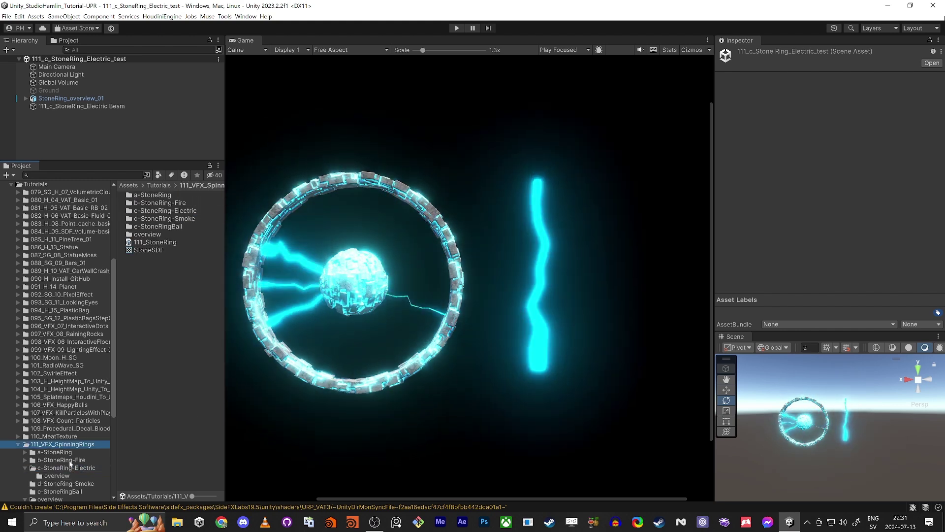
pyautogui.click(64, 467)
pyautogui.doubleClick(182, 211)
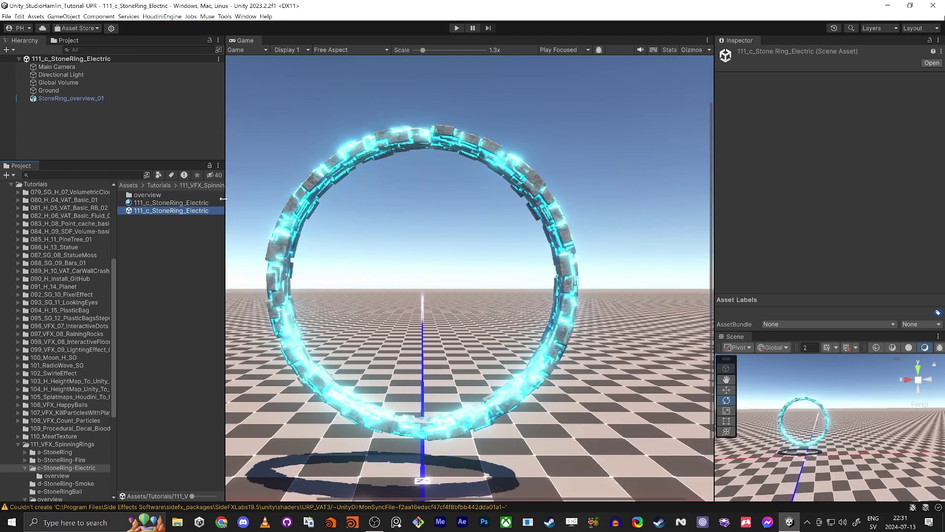
# Set Color 2 of the 111_c_StoneRing_Electric material to an orange-yellow with RGB 191, 101, 0.
pyautogui.click(84, 98)
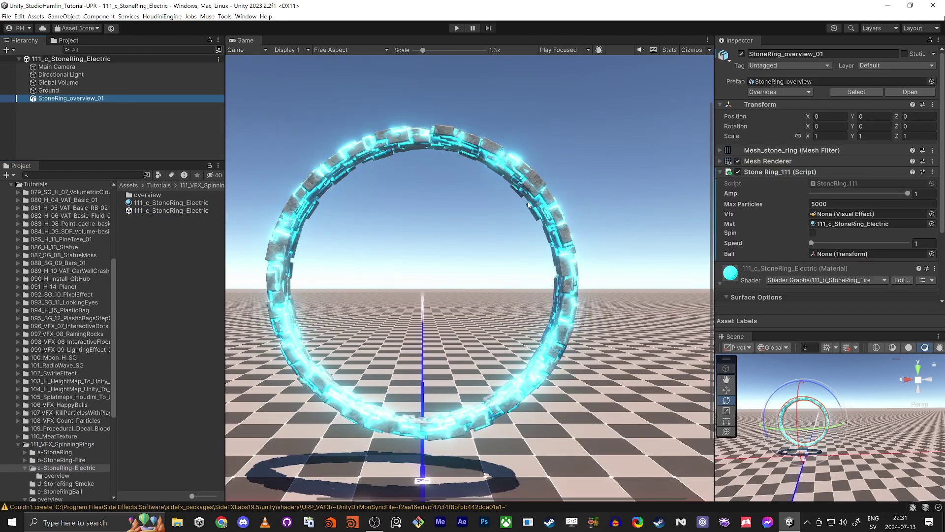
pyautogui.click(156, 202)
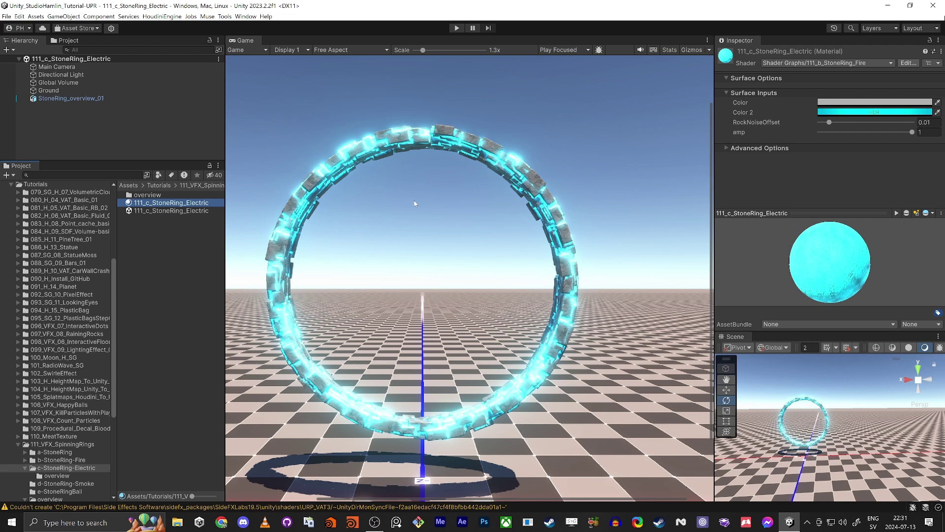
pyautogui.click(881, 112)
pyautogui.click(919, 164)
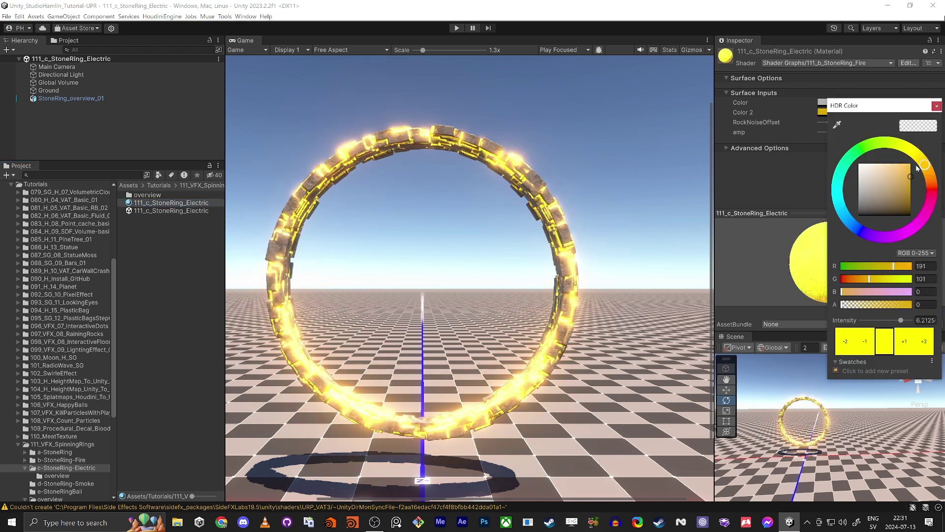
pyautogui.click(524, 223)
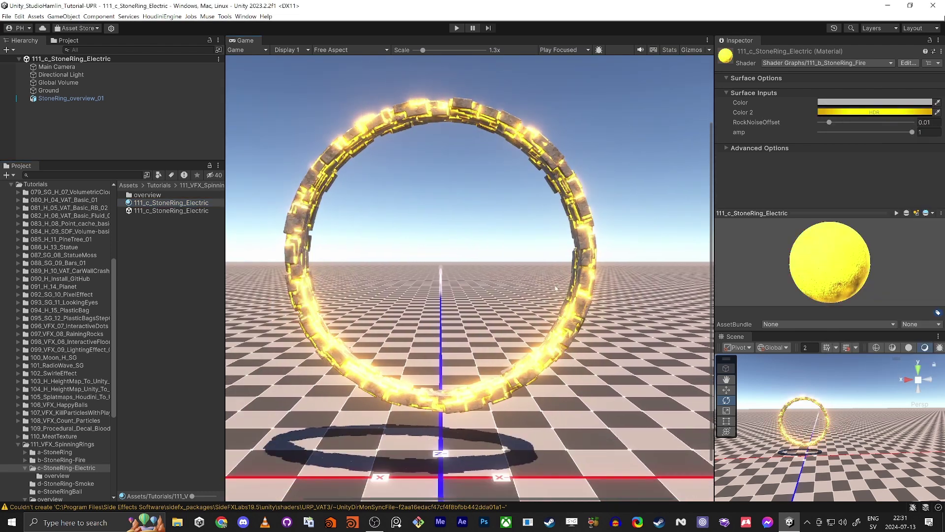
# Change the material's Color 2 to an electric blue with RGB 0, 94, 191.
pyautogui.click(874, 112)
pyautogui.click(842, 210)
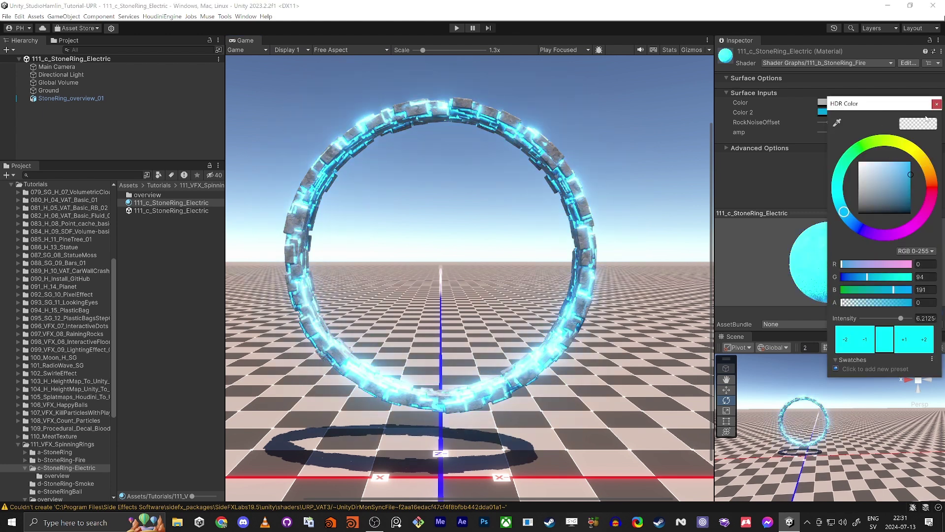
pyautogui.click(819, 159)
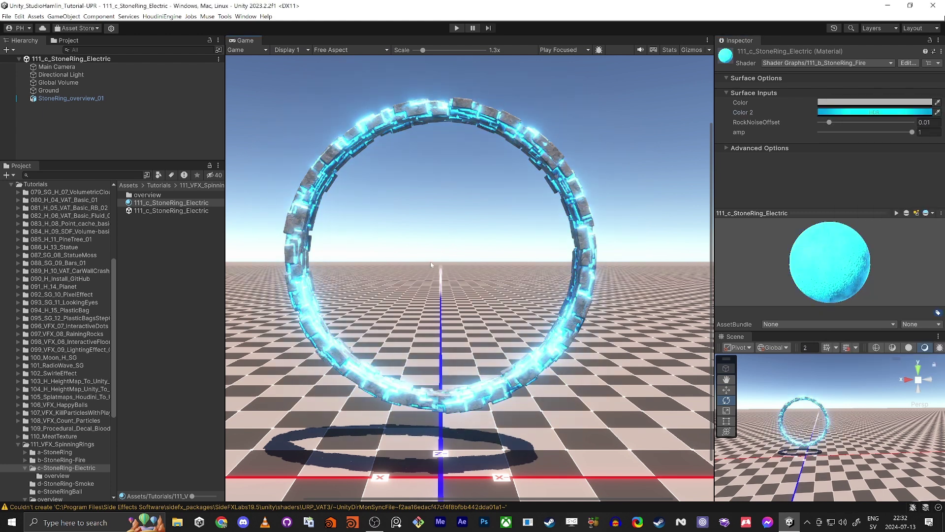
# Deactivate the StoneRing_overview_01 object to hide the ring in the scene.
pyautogui.click(53, 99)
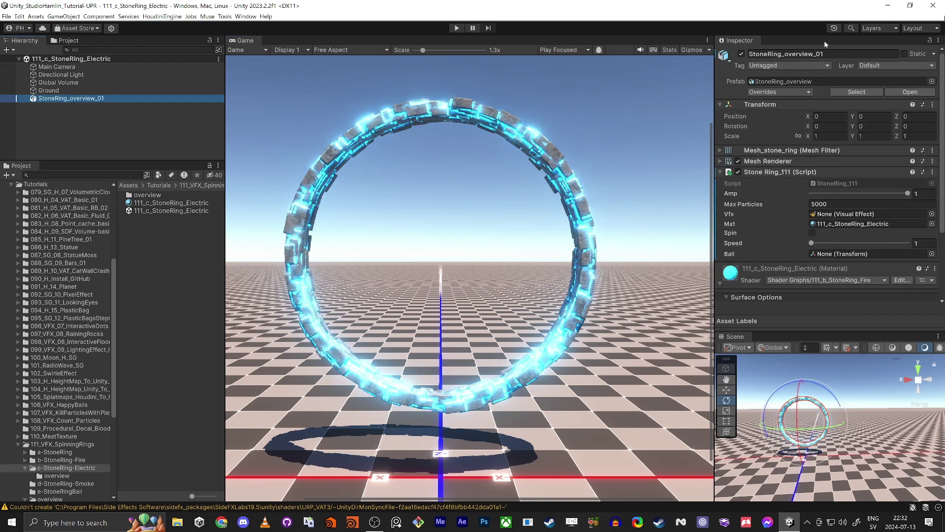
pyautogui.click(742, 54)
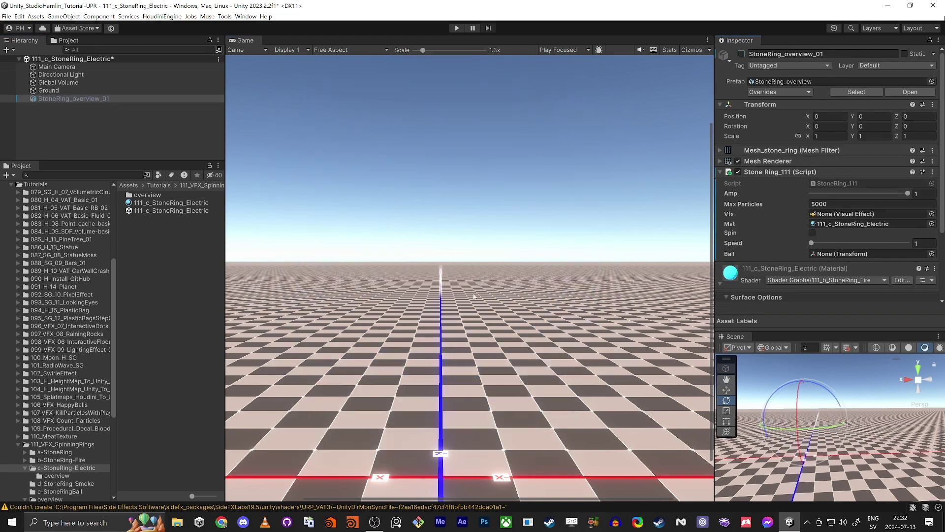
pyautogui.scroll(-1, 472, 313)
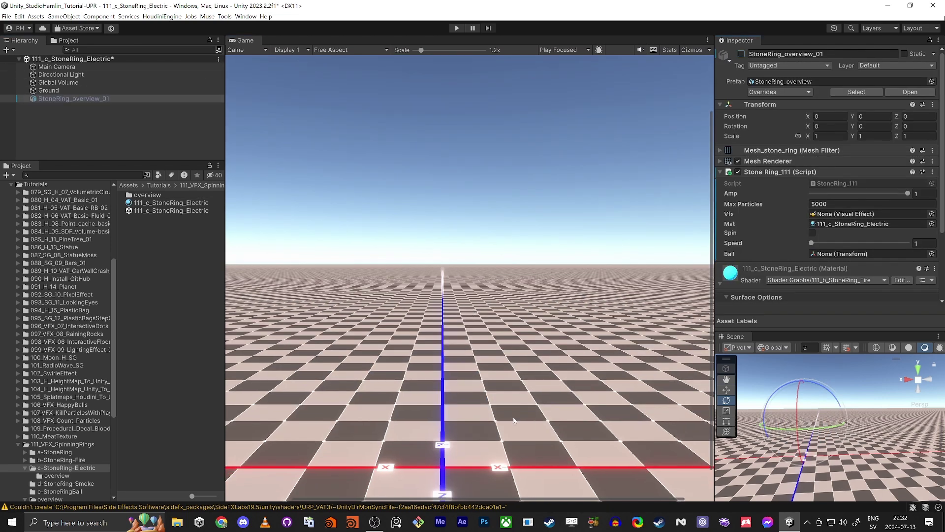
# Create a Visual Effect Graph from the Empty VFX template in the c-StoneRing-Electric folder, named 111_c_StoneRing_Electric.
pyautogui.click(150, 292)
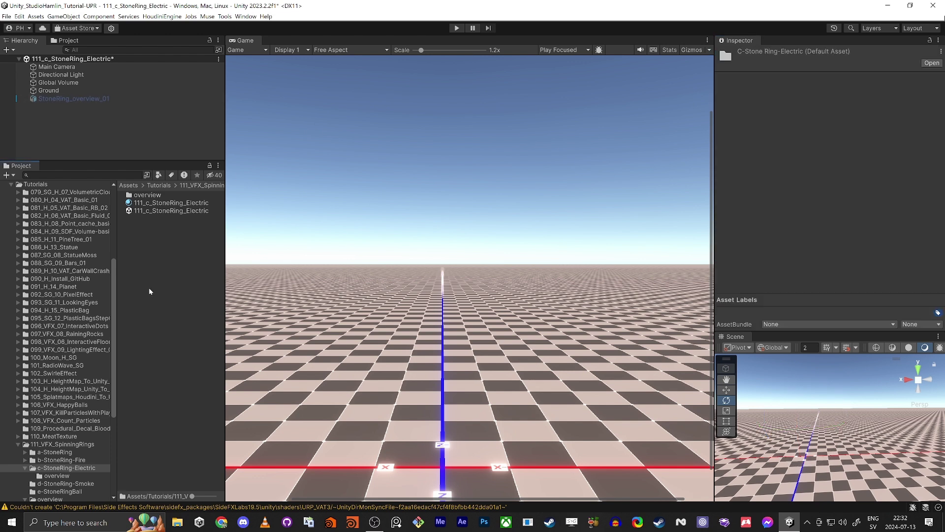
pyautogui.rightClick(148, 287)
pyautogui.moveTo(202, 227)
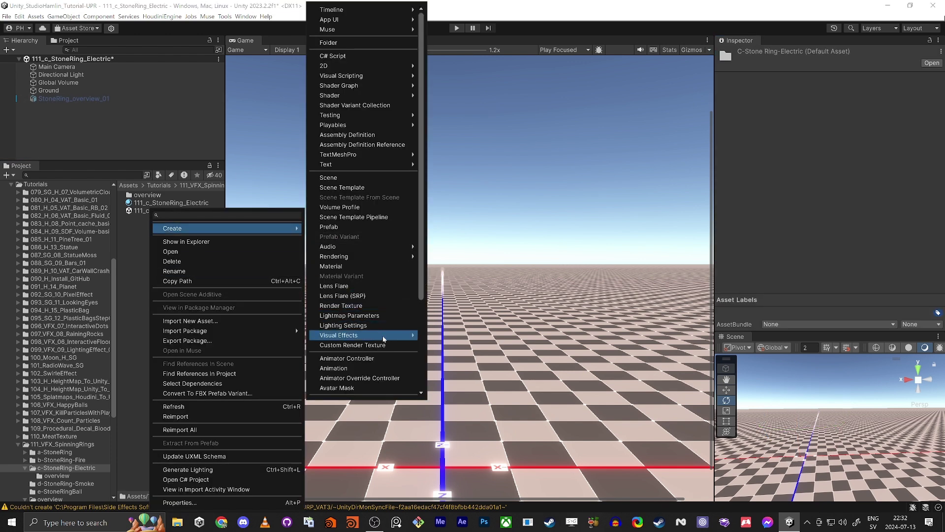
pyautogui.moveTo(380, 340)
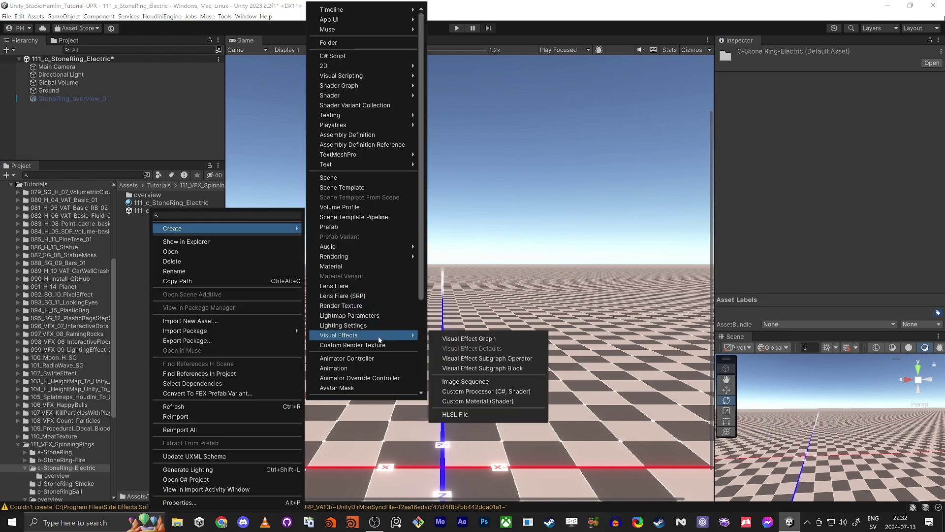
pyautogui.click(492, 339)
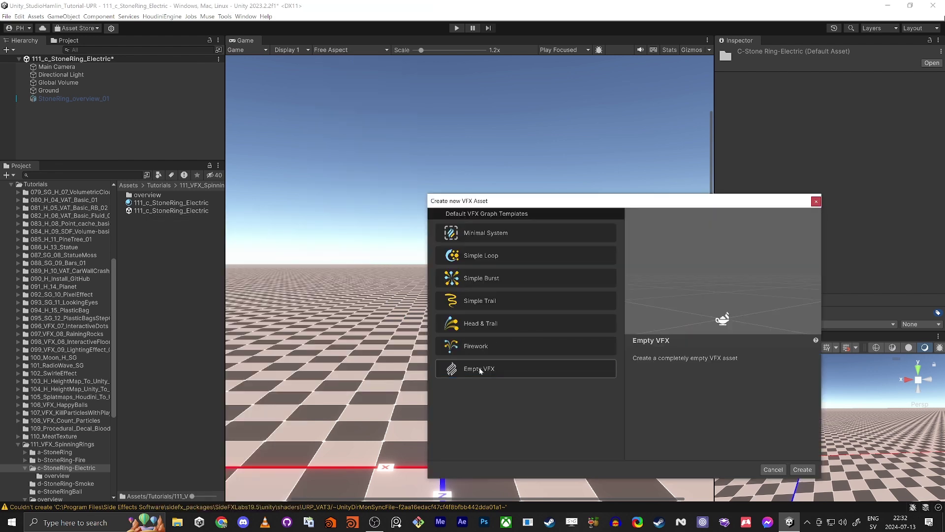
pyautogui.doubleClick(484, 370)
pyautogui.write('111_c_StoneRing_Electric')
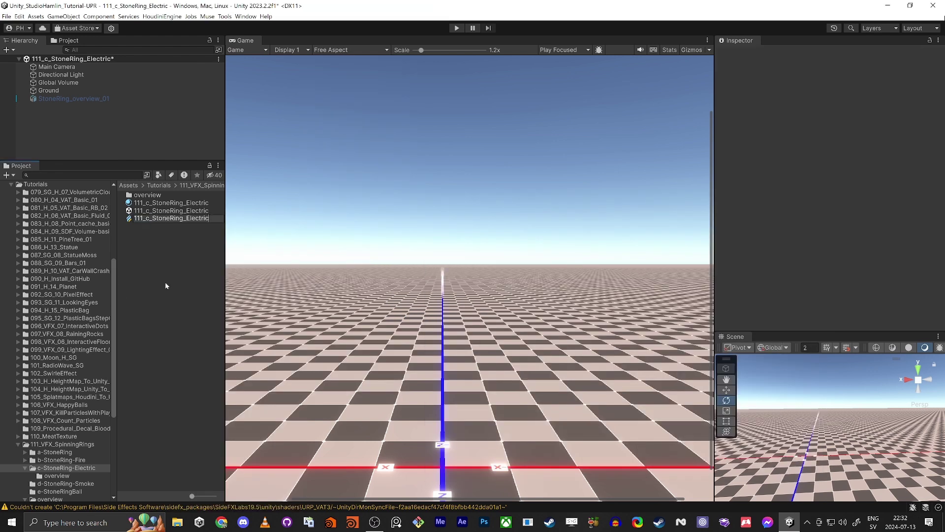
pyautogui.click(156, 235)
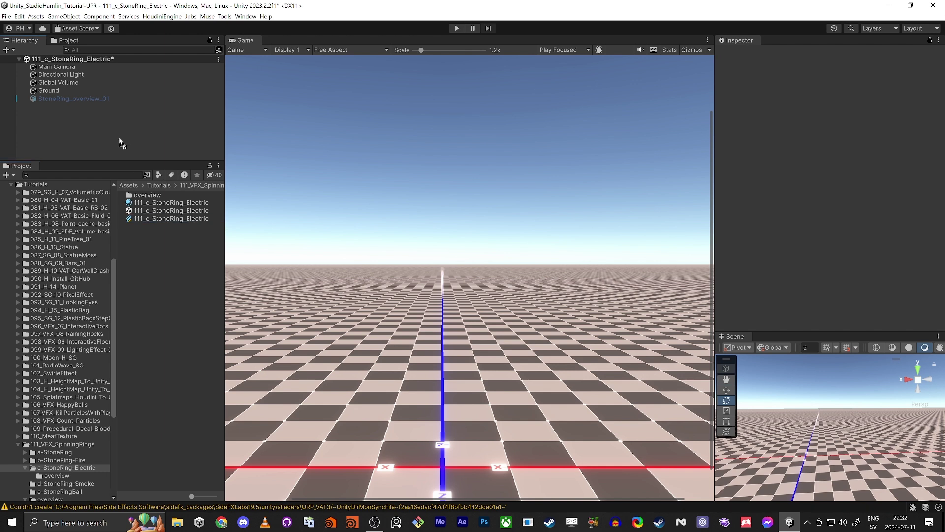
# Add the 111_c_StoneRing_Electric visual effect to the scene hierarchy and open its graph for editing.
pyautogui.moveTo(119, 143); pyautogui.dragTo(109, 119)
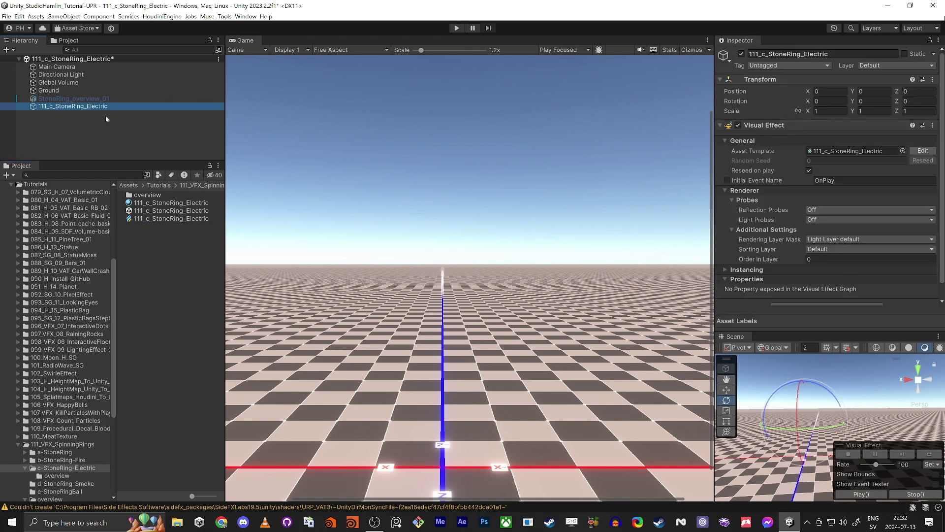
pyautogui.doubleClick(78, 107)
pyautogui.click(144, 219)
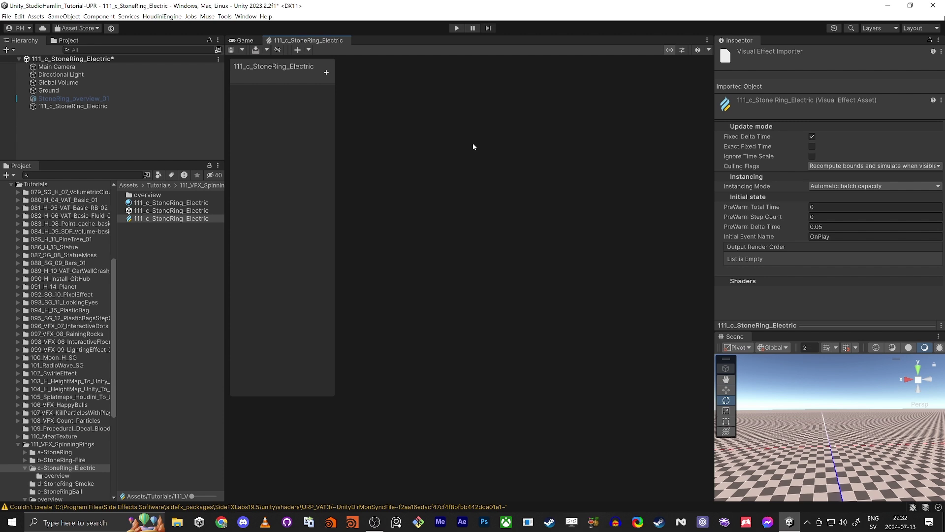
# Add a Spawn context to the empty graph.
pyautogui.press('space')
pyautogui.press('Right')
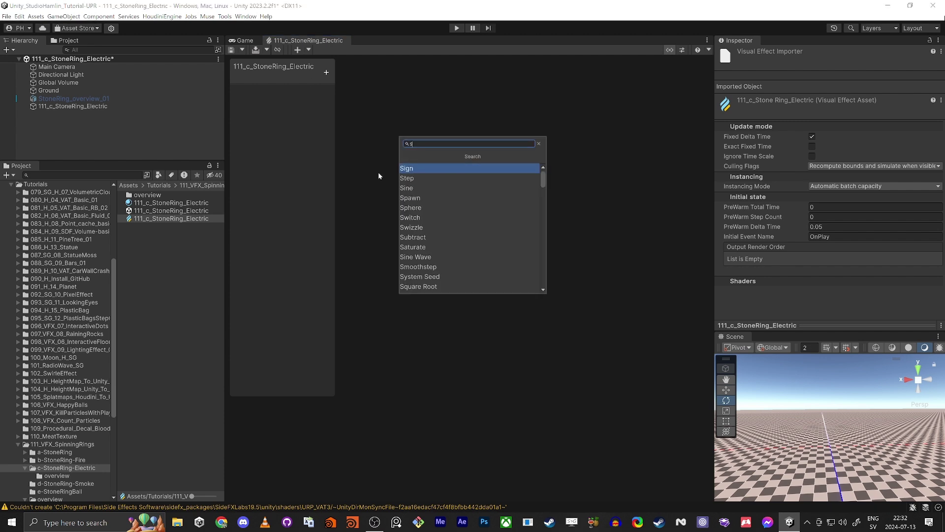
pyautogui.write('spawn')
pyautogui.press('Return')
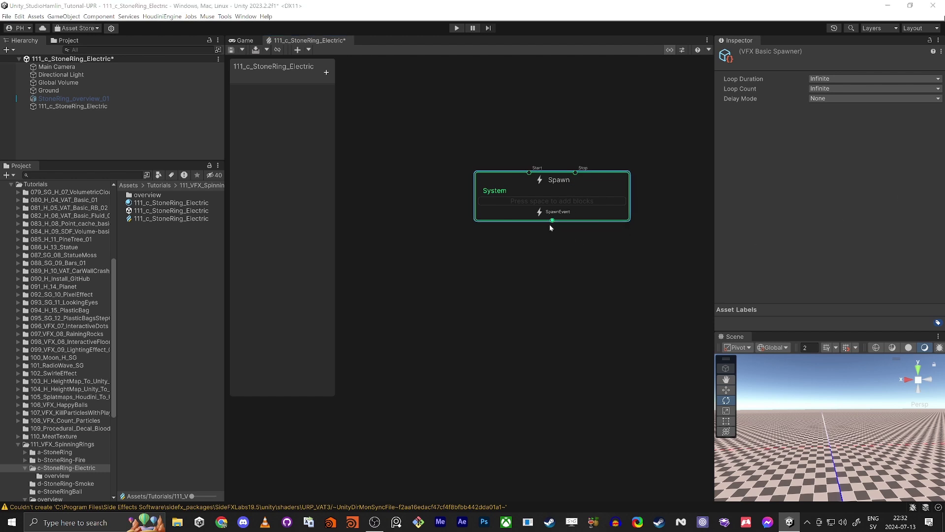
# Connect a new Initialize Particle Strip context to the Spawn context's output and place it below.
pyautogui.moveTo(550, 222); pyautogui.dragTo(489, 266)
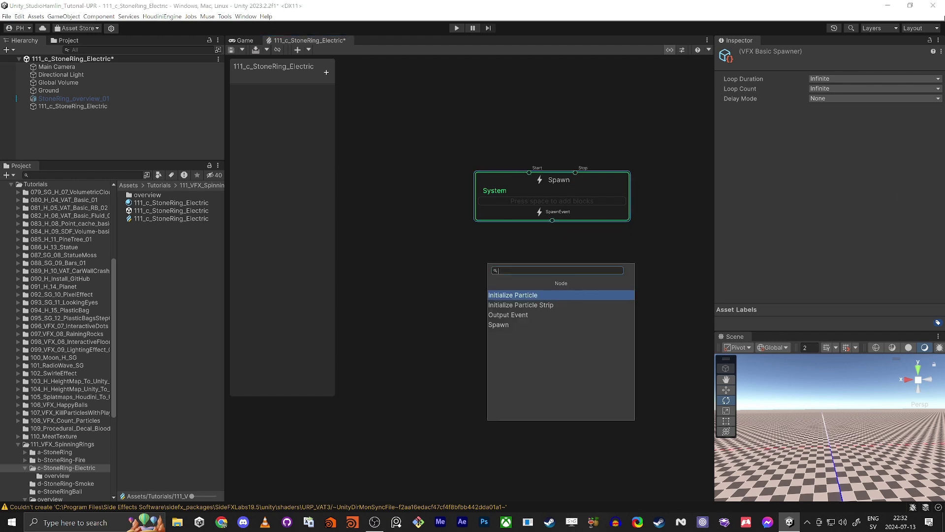
pyautogui.press('Down')
pyautogui.press('Return')
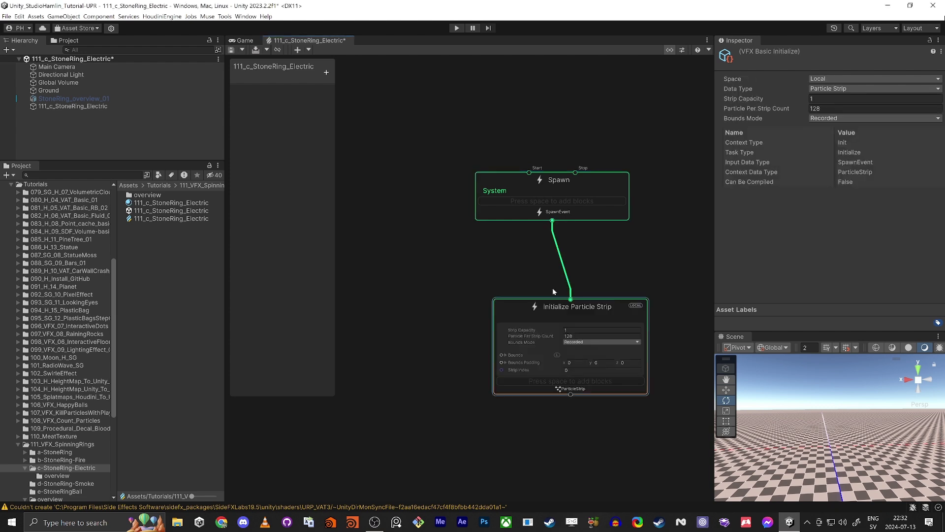
pyautogui.moveTo(553, 306); pyautogui.dragTo(536, 309)
# Connect a new Update Particle context to the Initialize Particle Strip output and place it underneath.
pyautogui.moveTo(577, 422); pyautogui.dragTo(549, 187, button='middle')
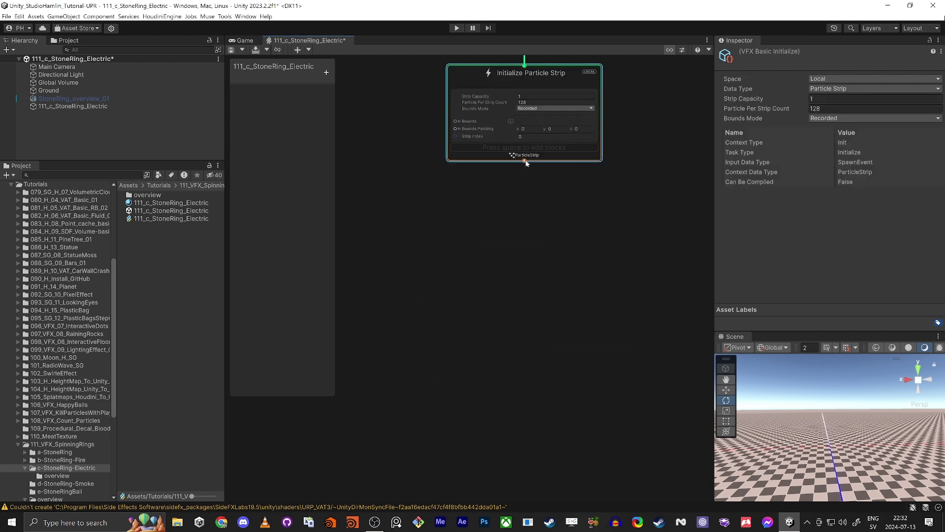
pyautogui.moveTo(525, 161); pyautogui.dragTo(530, 211)
pyautogui.write('updat')
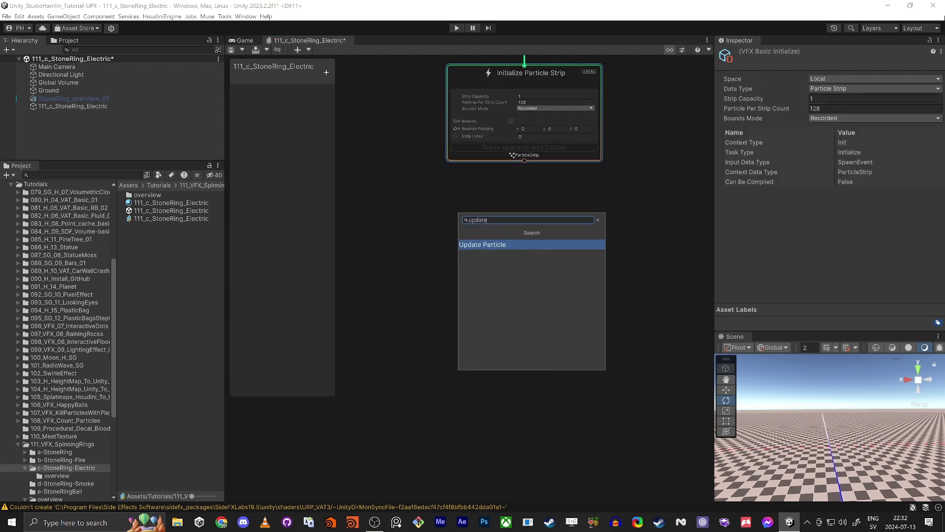
pyautogui.write('e')
pyautogui.press('Return')
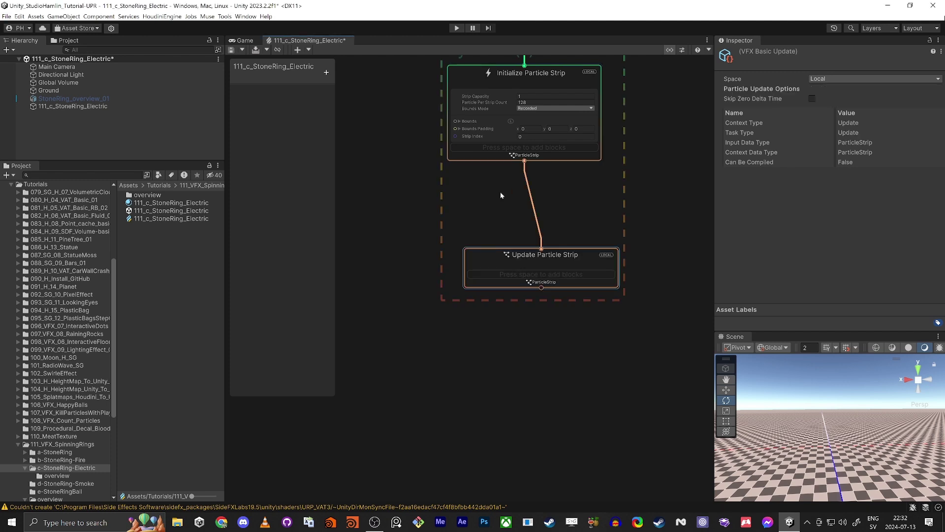
pyautogui.moveTo(529, 245); pyautogui.dragTo(532, 244)
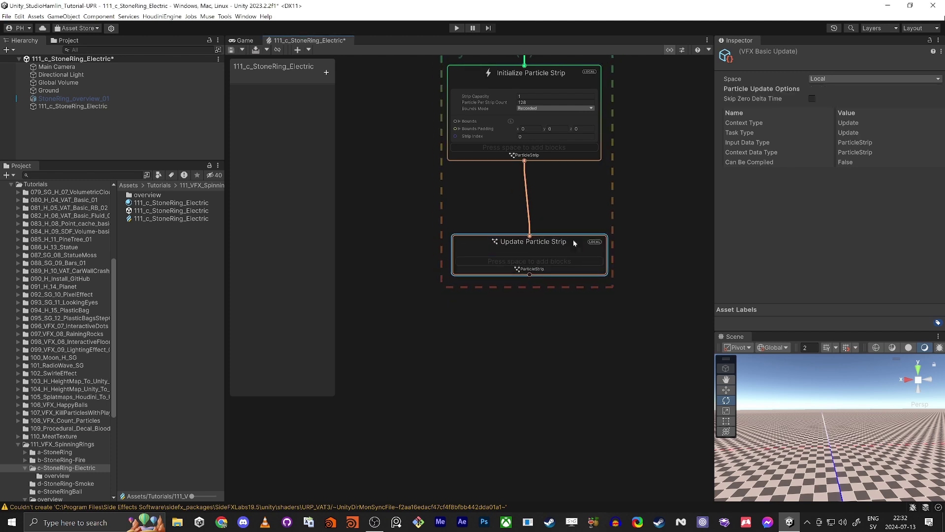
# Connect an Output ParticleStrip URP Lit Quad context to the Update Particle Strip output and place it underneath.
pyautogui.moveTo(536, 309); pyautogui.dragTo(537, 309)
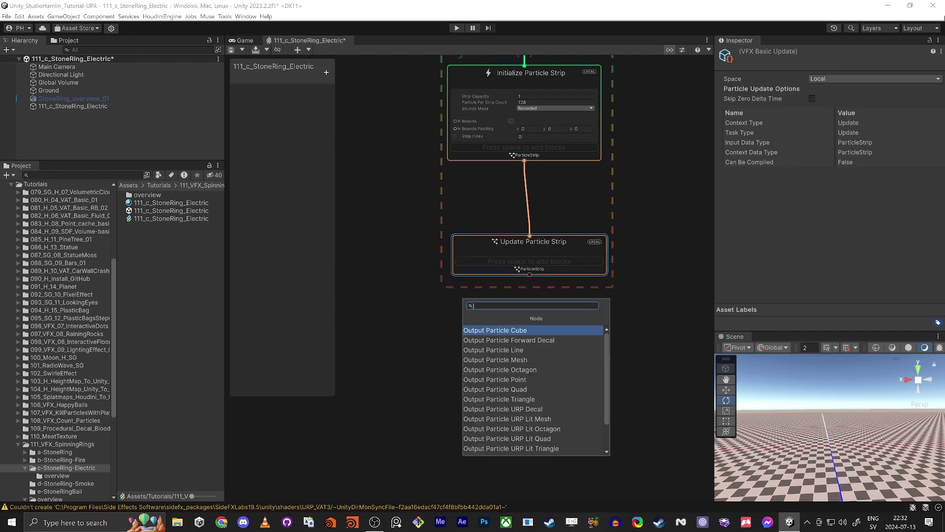
pyautogui.write('out')
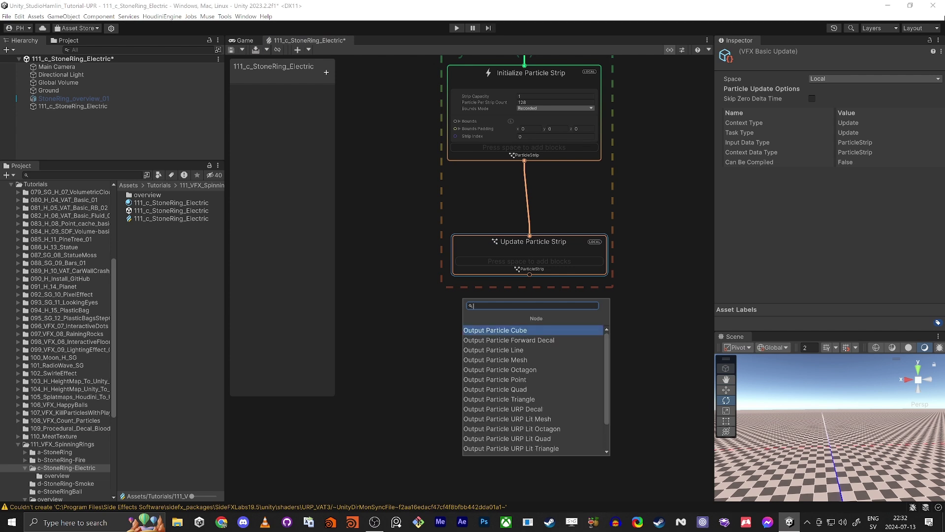
pyautogui.write('put str')
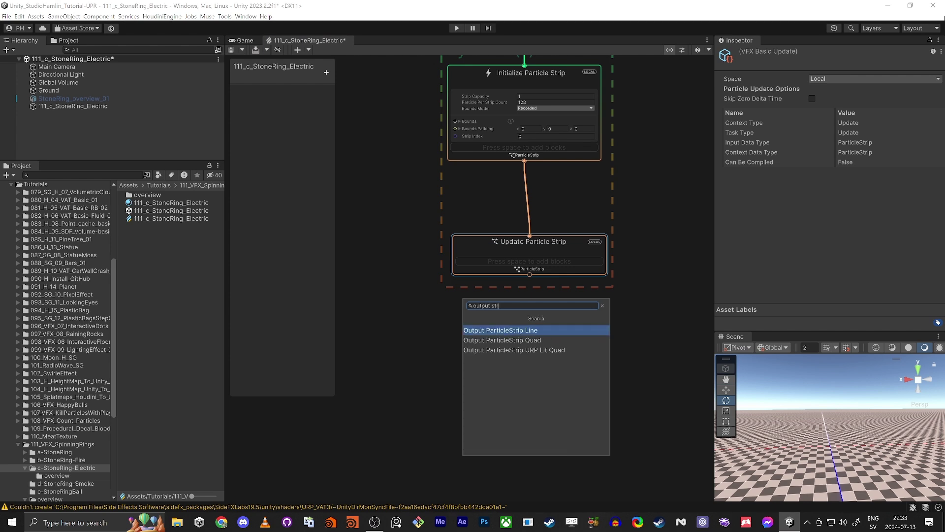
pyautogui.press('Down')
pyautogui.press('Down')
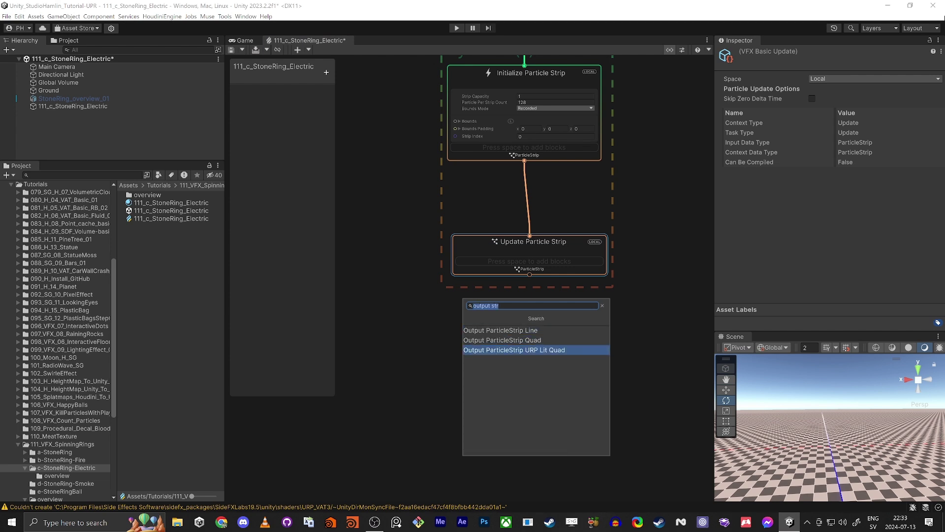
pyautogui.press('Return')
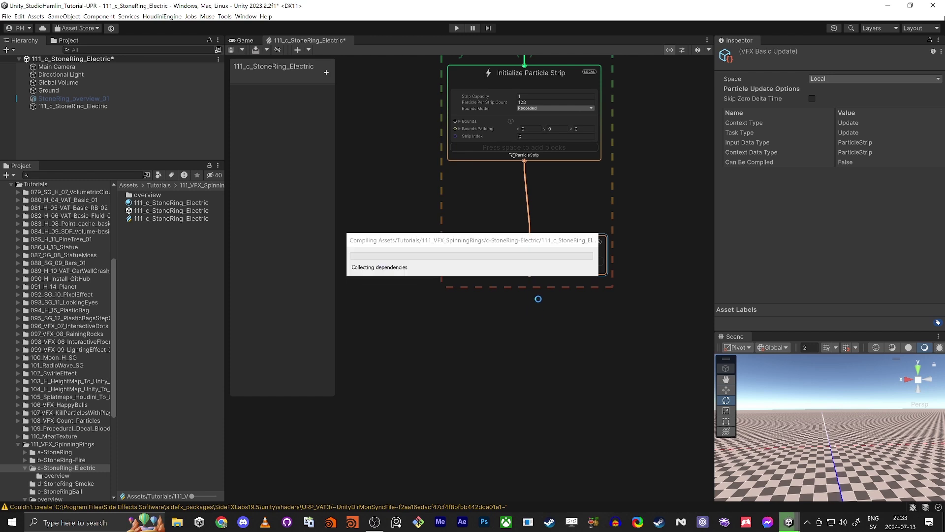
pyautogui.moveTo(508, 332); pyautogui.dragTo(504, 344)
# Align the Spawn, Initialize, Update and Output contexts in one straight vertical column.
pyautogui.moveTo(411, 235); pyautogui.dragTo(486, 333)
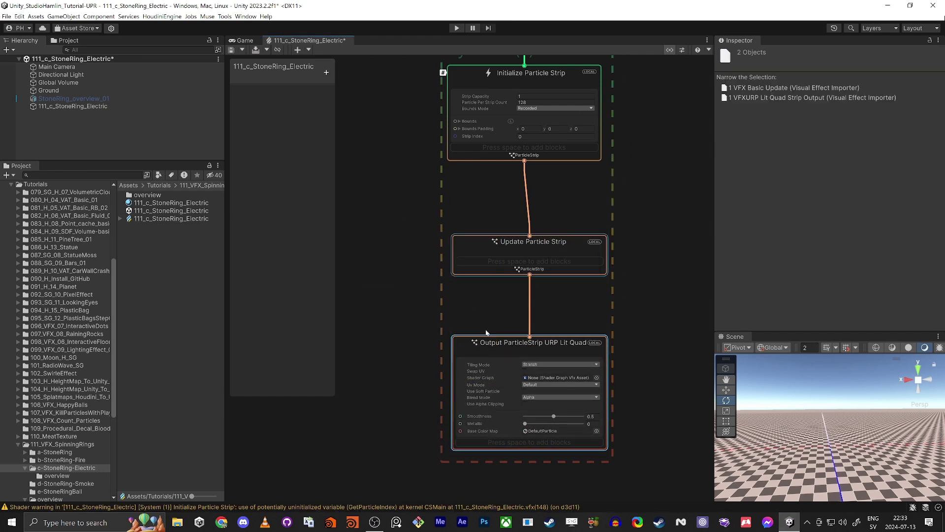
pyautogui.scroll(-4, 406, 240)
pyautogui.moveTo(392, 204); pyautogui.dragTo(427, 275, button='middle')
pyautogui.moveTo(425, 114); pyautogui.dragTo(578, 464)
pyautogui.click(429, 189)
pyautogui.moveTo(431, 142); pyautogui.dragTo(411, 260, button='middle')
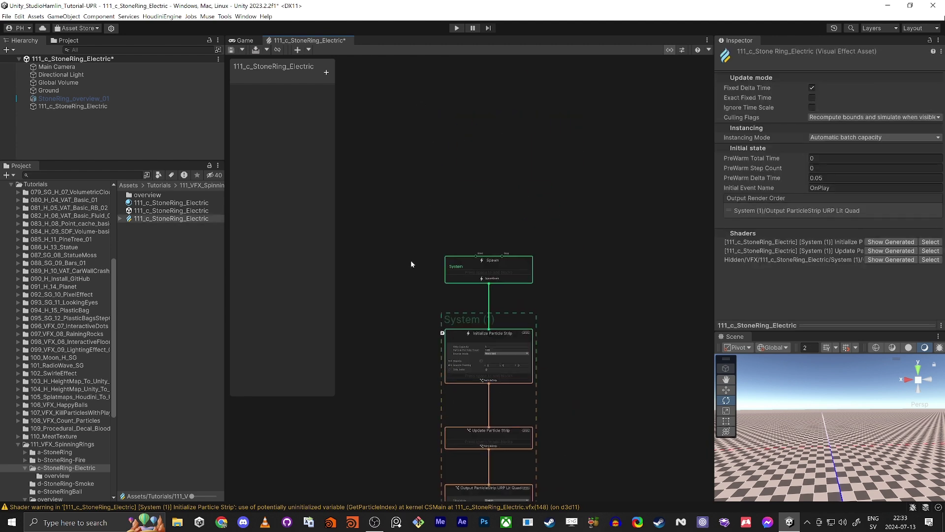
pyautogui.scroll(8, 422, 258)
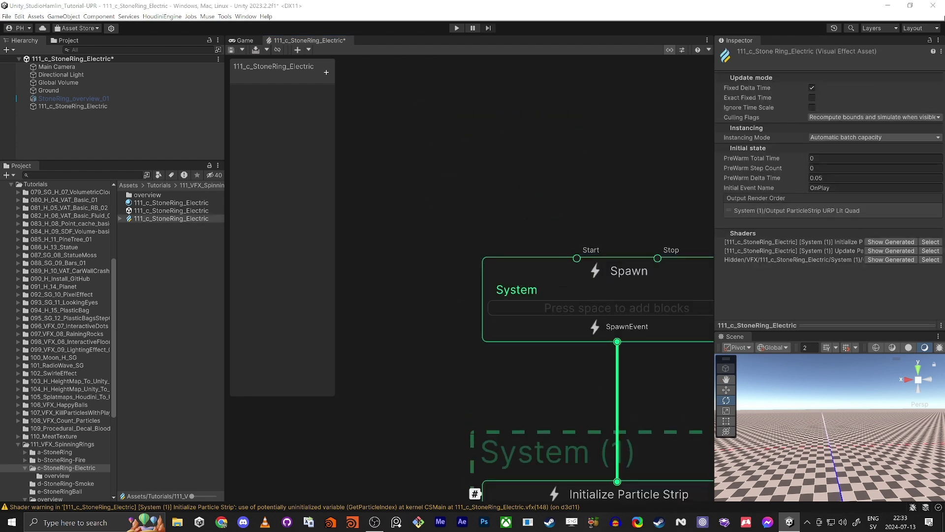
# Add a Periodic Burst block to the Spawn context with a count of 10 and a delay of 1.
pyautogui.moveTo(555, 308); pyautogui.dragTo(445, 193, button='middle')
pyautogui.click(447, 193)
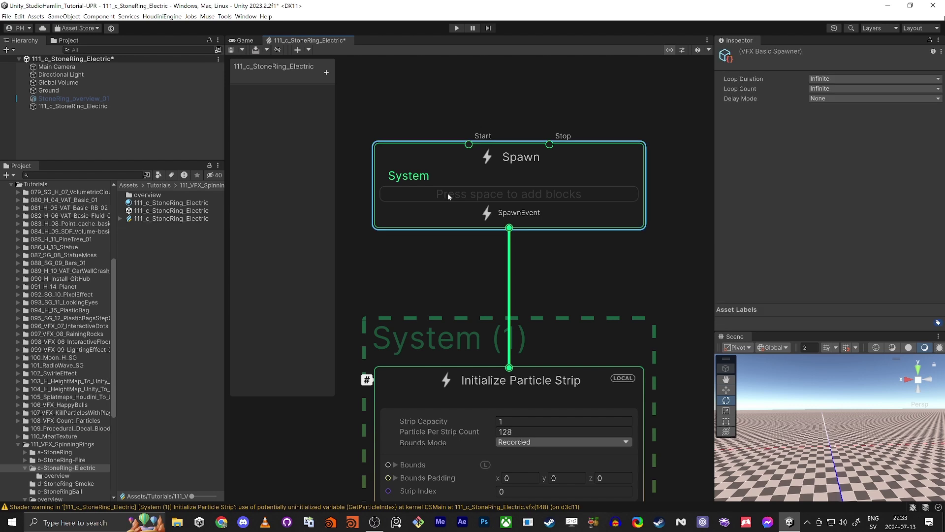
pyautogui.press('space')
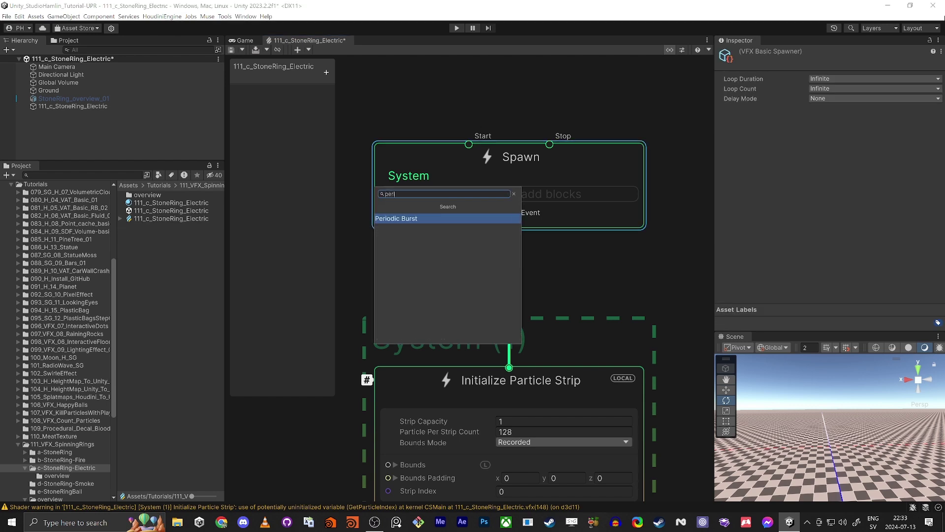
pyautogui.press('Return')
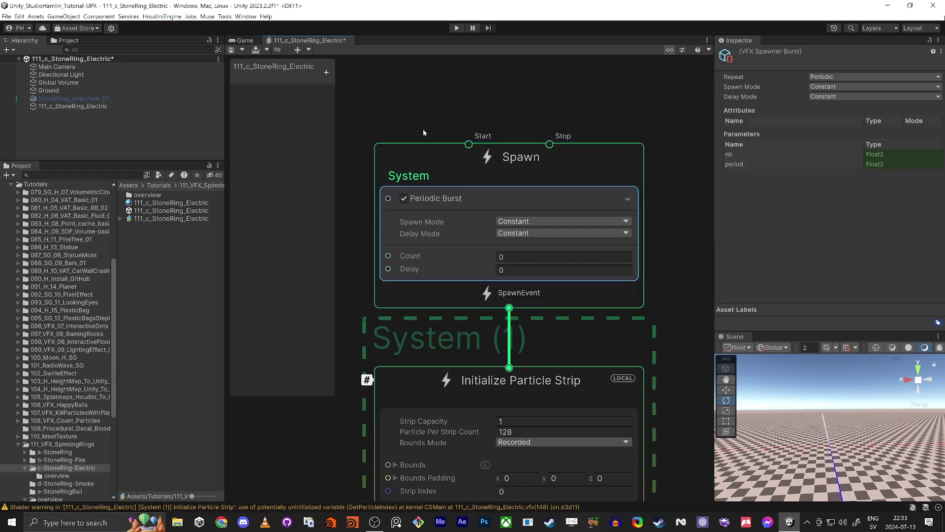
pyautogui.scroll(-2, 455, 90)
pyautogui.moveTo(423, 130)
pyautogui.mouseDown(button='middle')
pyautogui.moveTo(462, 96)
pyautogui.moveTo(432, 139)
pyautogui.mouseUp(button='middle')
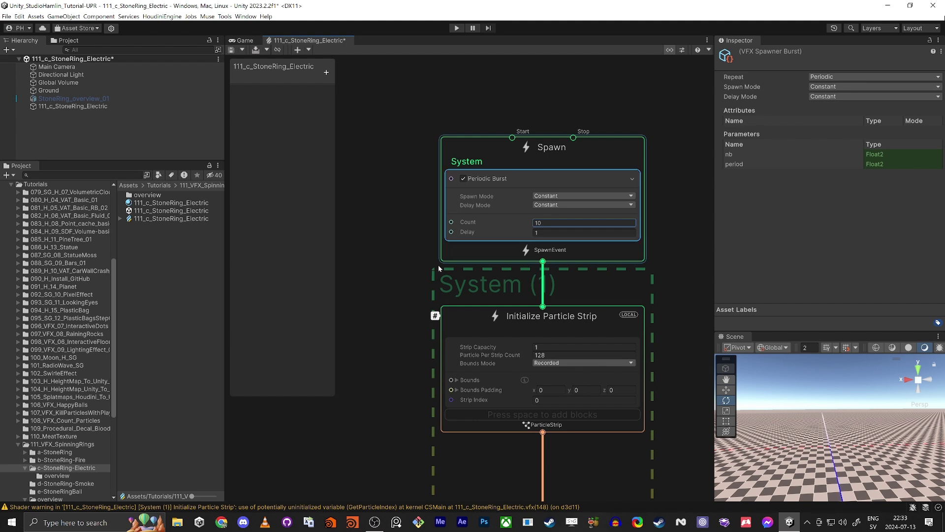
# Set the Initialize Particle Strip context's strip capacity to 1000 and its particle per strip count to 10.
pyautogui.moveTo(414, 323); pyautogui.dragTo(445, 264, button='middle')
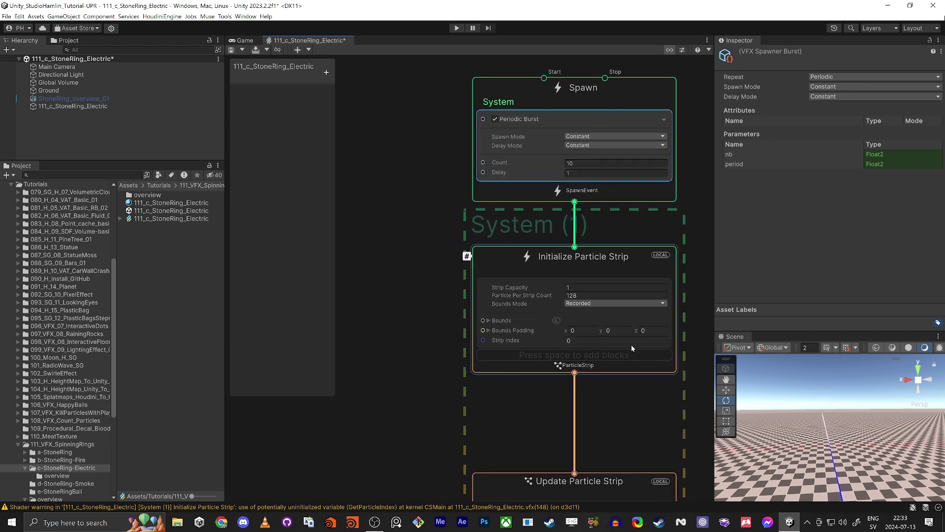
pyautogui.moveTo(477, 353); pyautogui.dragTo(447, 305, button='middle')
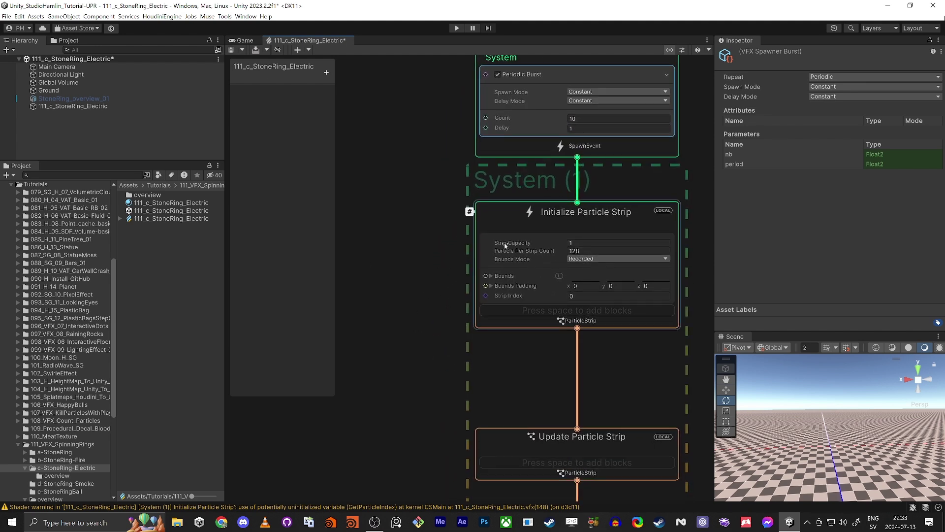
pyautogui.click(566, 242)
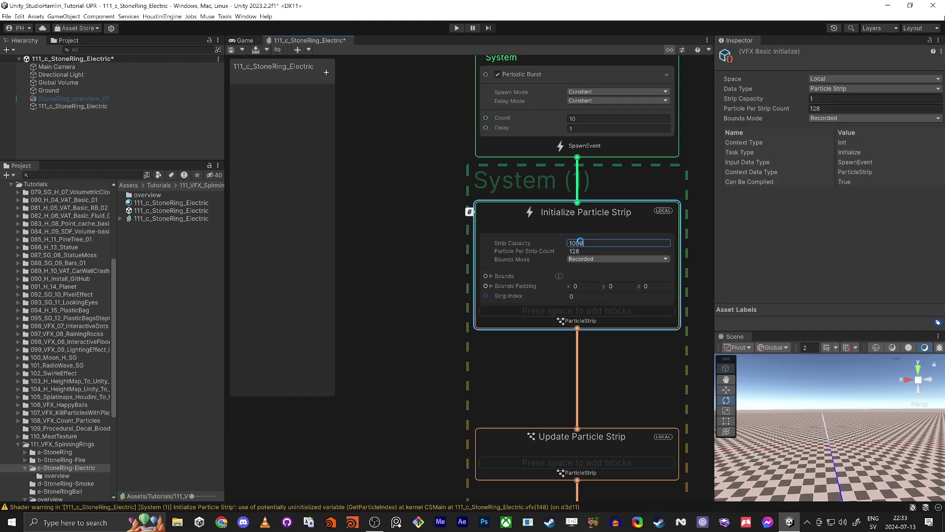
pyautogui.write('1000')
pyautogui.press('Return')
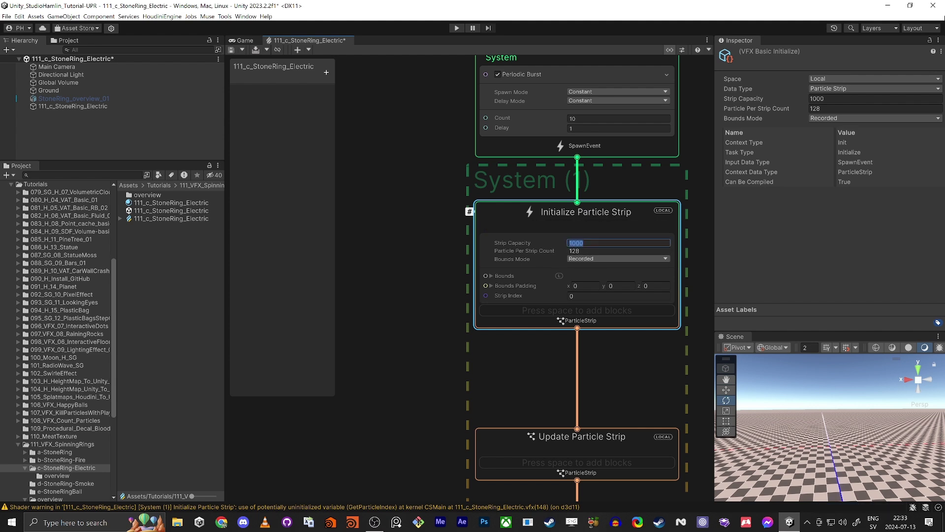
pyautogui.click(375, 290)
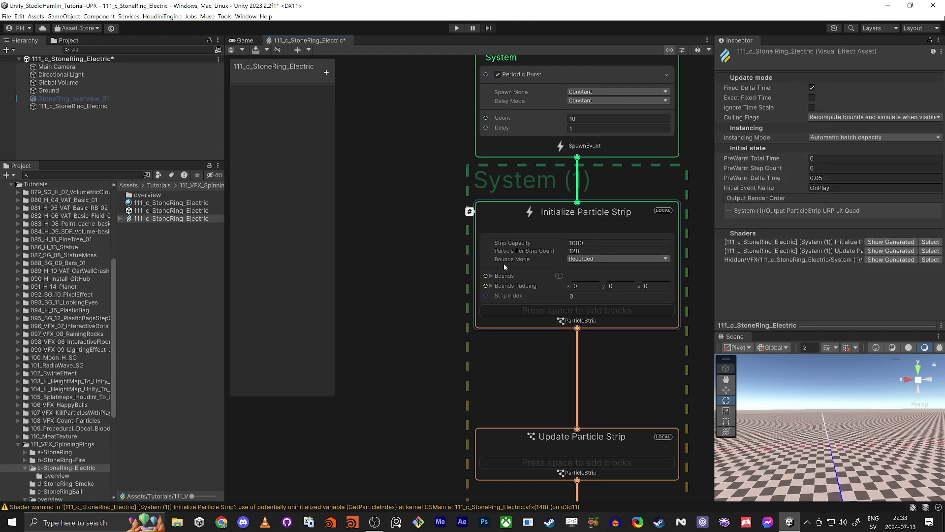
pyautogui.click(617, 250)
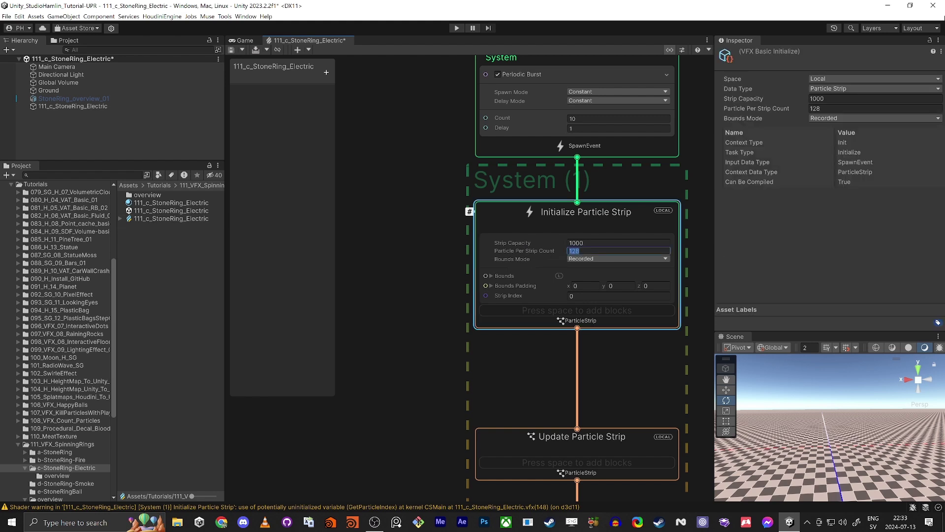
pyautogui.write('10')
pyautogui.press('Return')
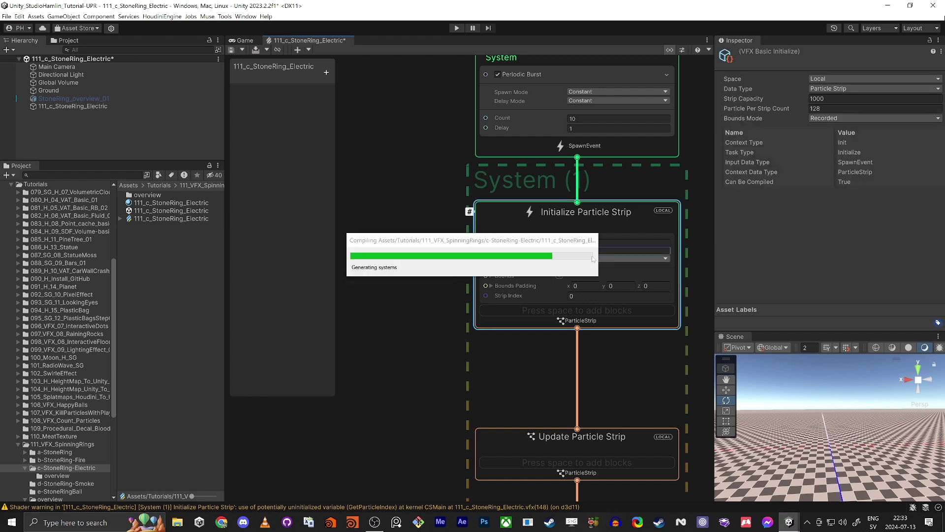
# Add an exposed int property named resolution to the blackboard and set its value to 10.
pyautogui.click(325, 72)
pyautogui.click(343, 271)
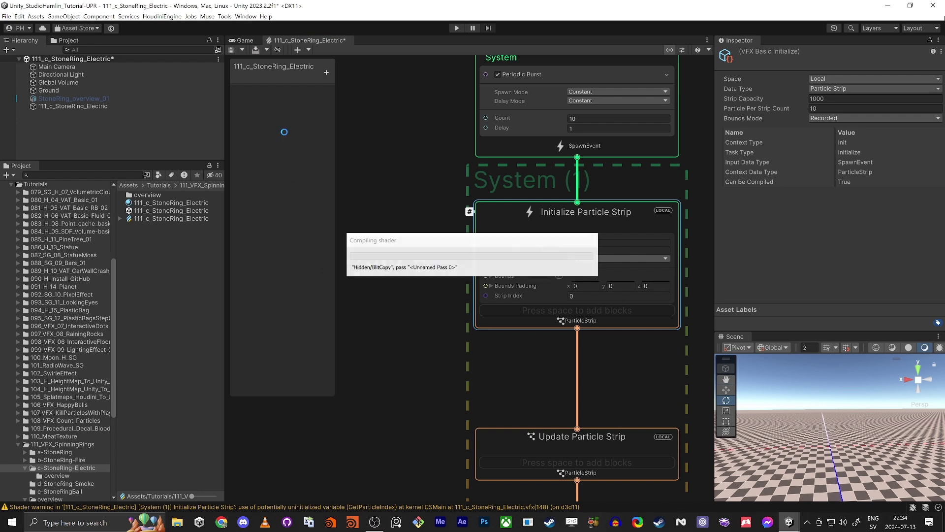
pyautogui.write('r')
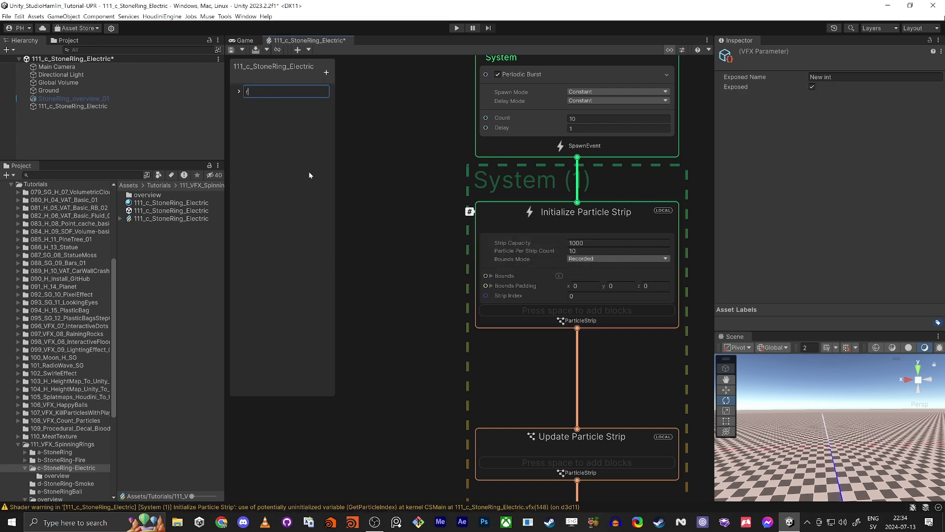
pyautogui.write('esolution')
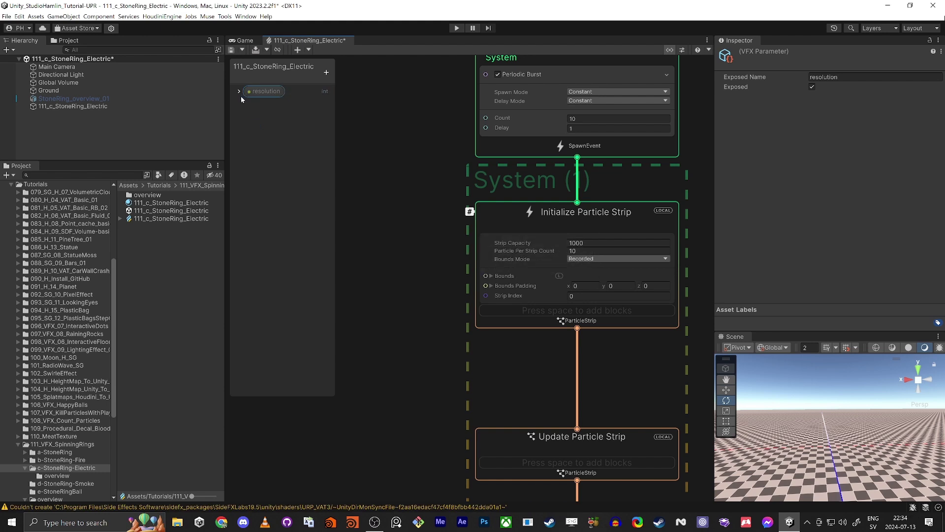
pyautogui.write('10')
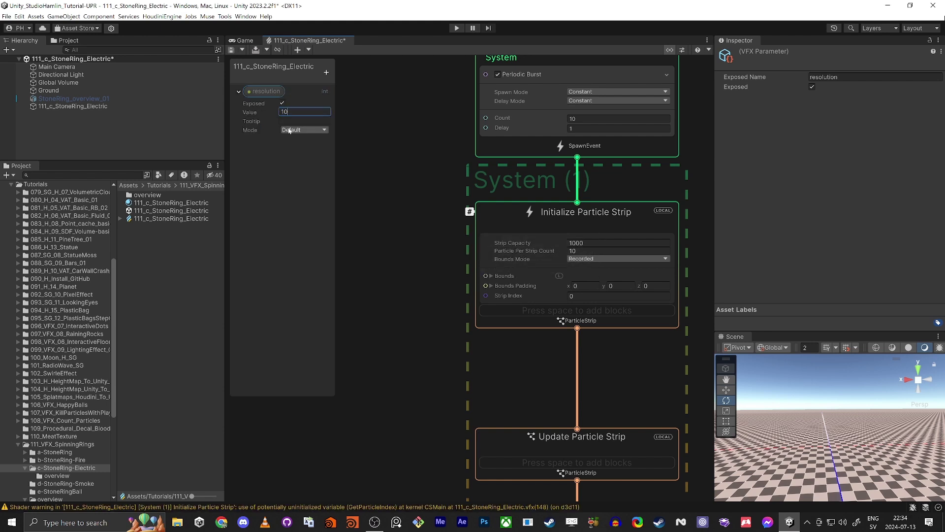
# Place the resolution property as a node in the graph and position it beside the Spawn context.
pyautogui.moveTo(266, 91); pyautogui.dragTo(391, 232)
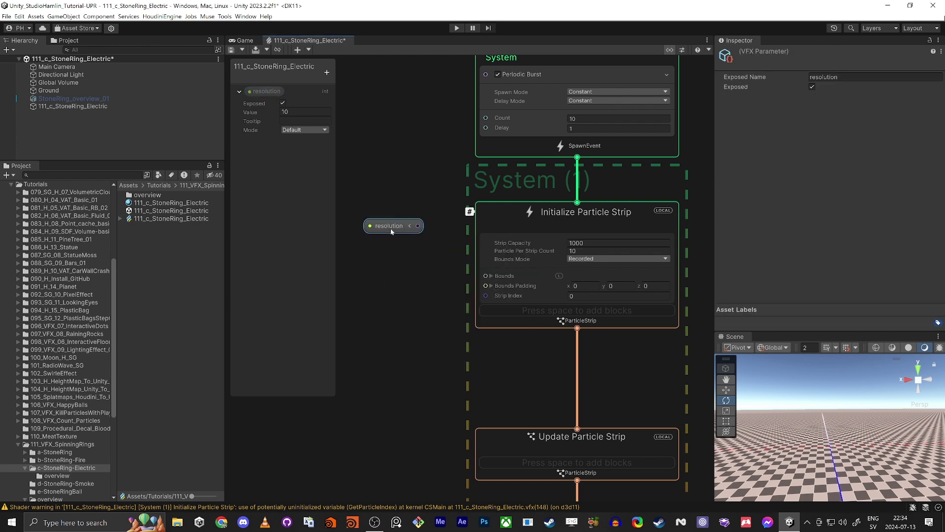
pyautogui.click(586, 261)
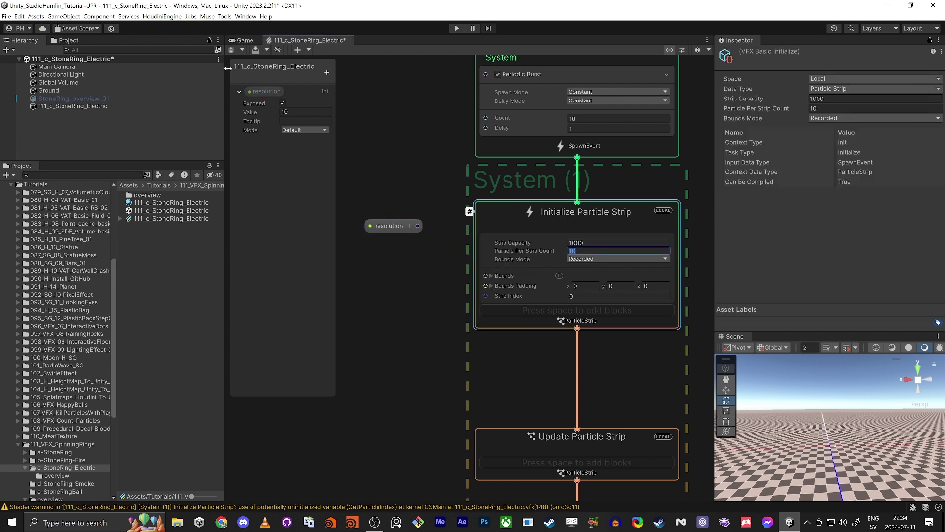
pyautogui.click(305, 111)
pyautogui.moveTo(459, 185); pyautogui.dragTo(507, 238, button='middle')
pyautogui.moveTo(444, 271); pyautogui.dragTo(416, 159)
# Add a second int property to the blackboard and name it beams.
pyautogui.click(326, 73)
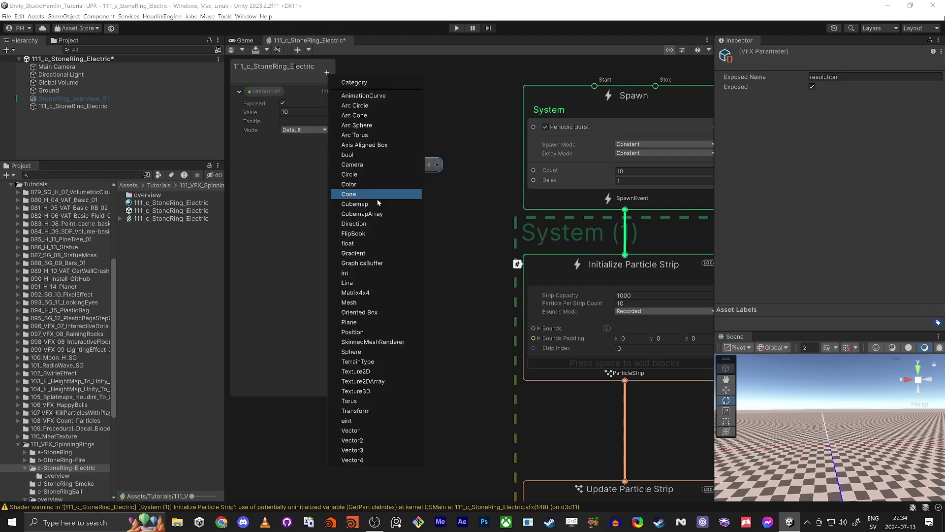
pyautogui.click(346, 273)
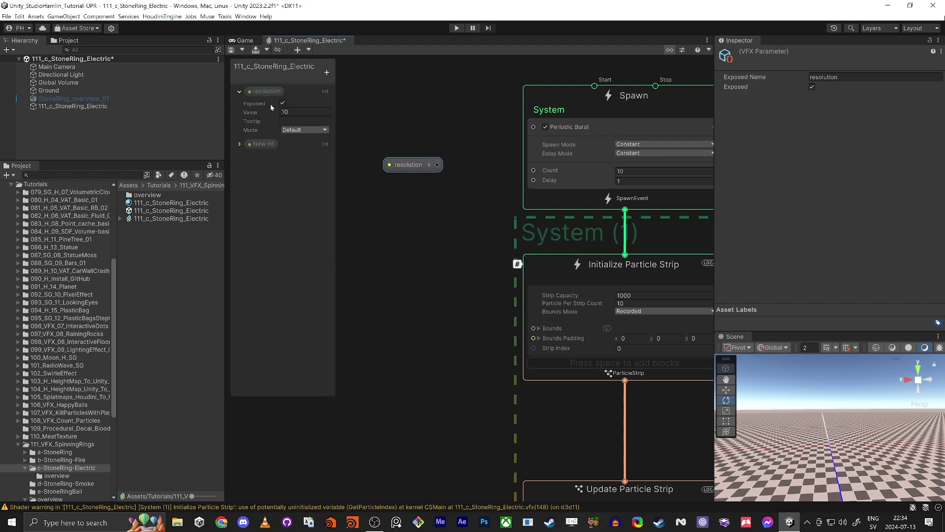
pyautogui.click(262, 145)
pyautogui.doubleClick(262, 145)
pyautogui.write('beams')
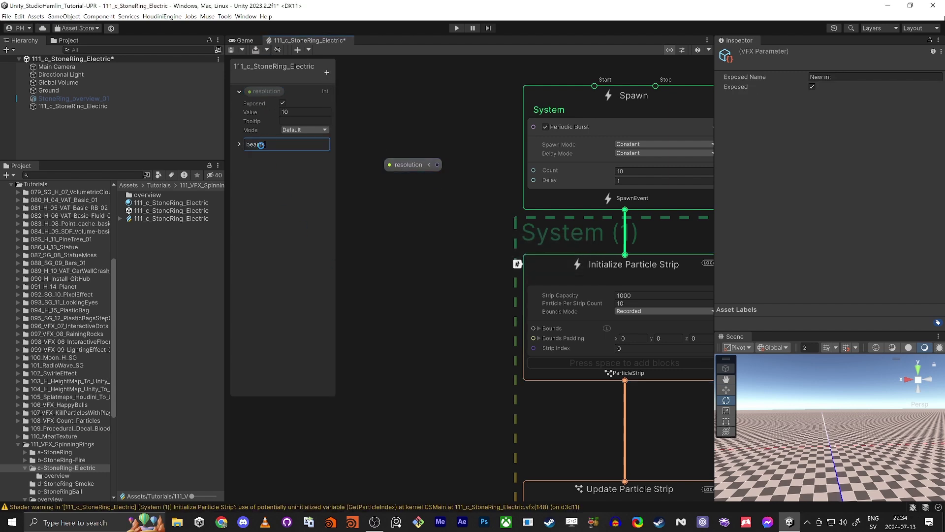
pyautogui.press('Return')
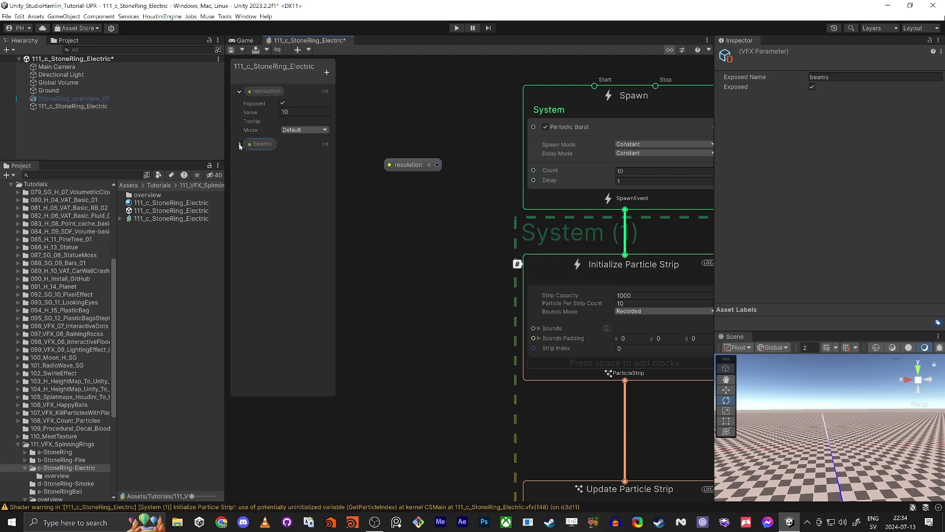
# Place the beams property in the graph above the resolution node and set its value to 1.
pyautogui.click(239, 144)
pyautogui.moveTo(260, 143); pyautogui.dragTo(414, 103)
pyautogui.click(306, 165)
pyautogui.write('1')
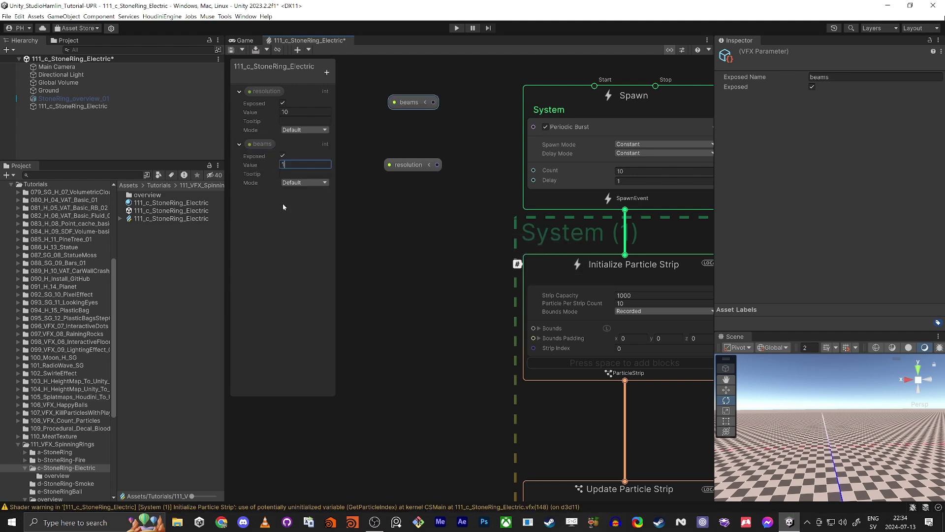
# Move the beams and resolution nodes away from the Spawn context and add a Multiply node in the gap.
pyautogui.moveTo(392, 222); pyautogui.dragTo(512, 281, button='middle')
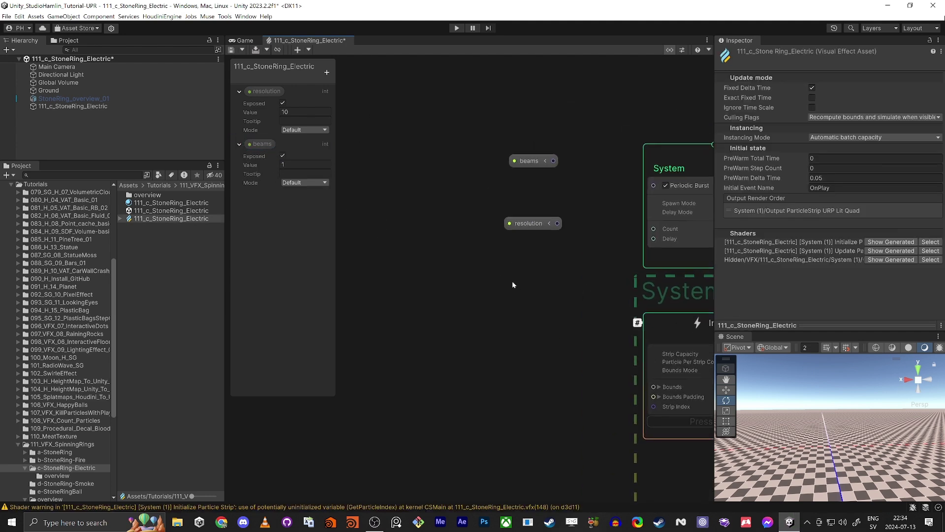
pyautogui.moveTo(528, 167); pyautogui.dragTo(500, 160)
pyautogui.moveTo(532, 223); pyautogui.dragTo(500, 228)
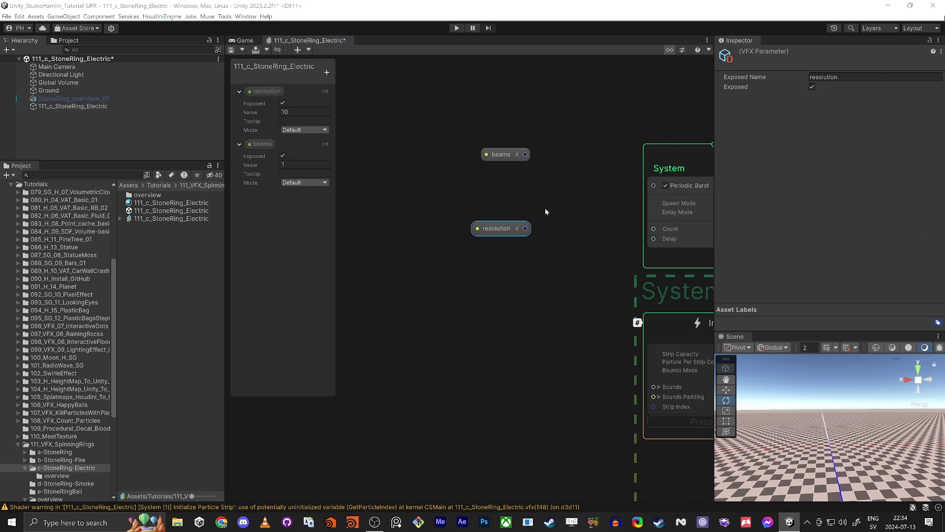
pyautogui.click(574, 190)
pyautogui.press('space')
pyautogui.write('mul')
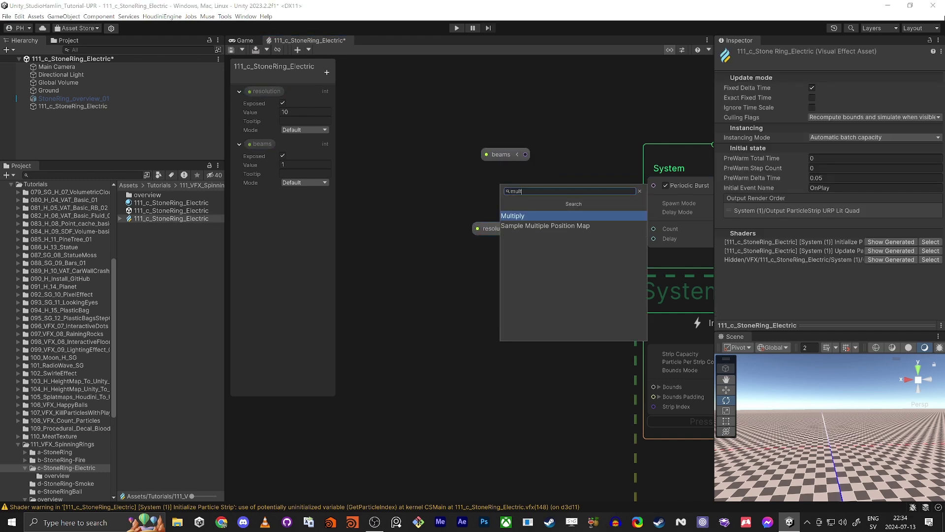
pyautogui.write('t')
pyautogui.press('Return')
# Connect beams to Multiply input A and resolution to input B, and arrange the Multiply node beside them.
pyautogui.moveTo(526, 154); pyautogui.dragTo(582, 240)
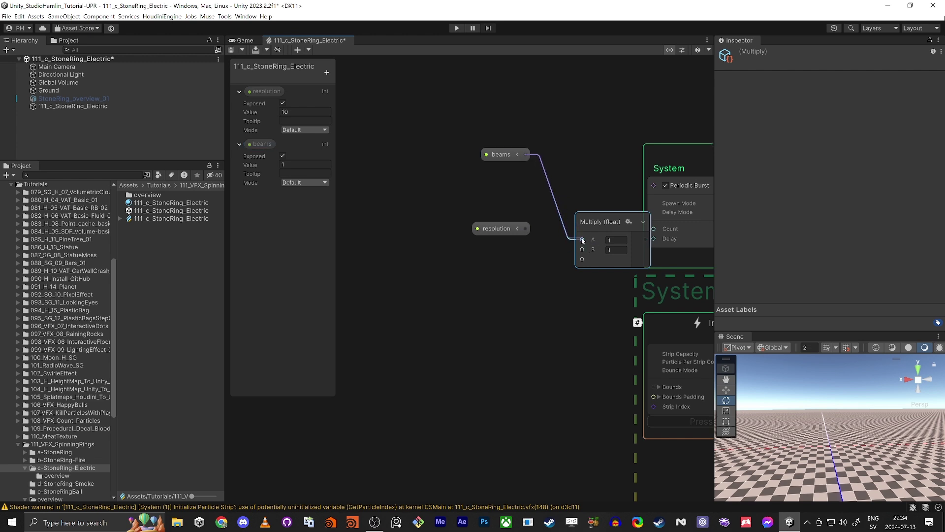
pyautogui.moveTo(525, 227); pyautogui.dragTo(574, 189)
pyautogui.moveTo(445, 121); pyautogui.dragTo(558, 239)
pyautogui.moveTo(573, 185); pyautogui.dragTo(521, 200)
pyautogui.click(539, 157)
pyautogui.moveTo(566, 170); pyautogui.dragTo(515, 167, button='middle')
pyautogui.click(389, 167)
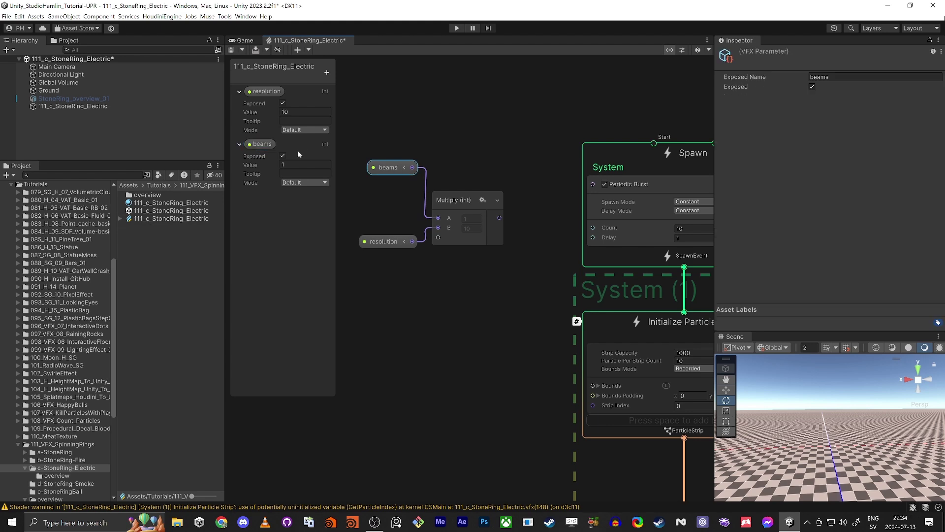
pyautogui.click(283, 165)
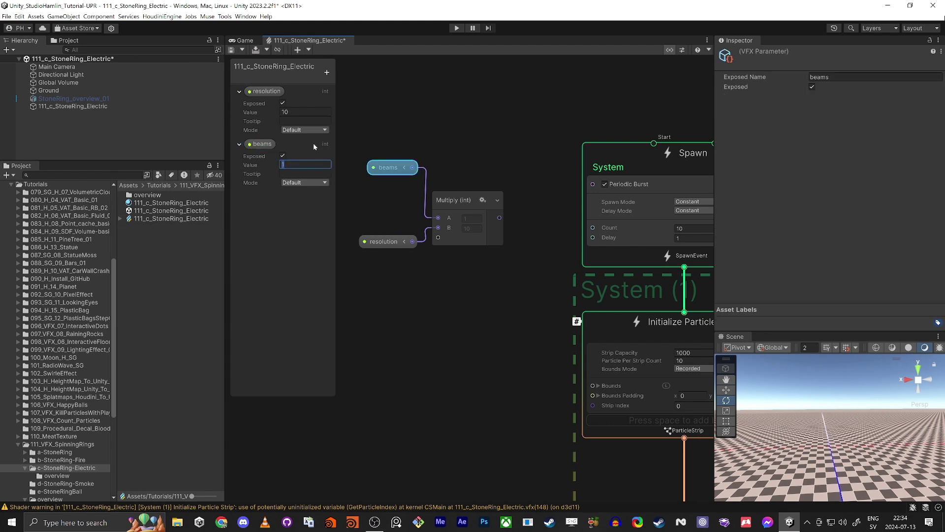
pyautogui.click(386, 168)
pyautogui.click(301, 112)
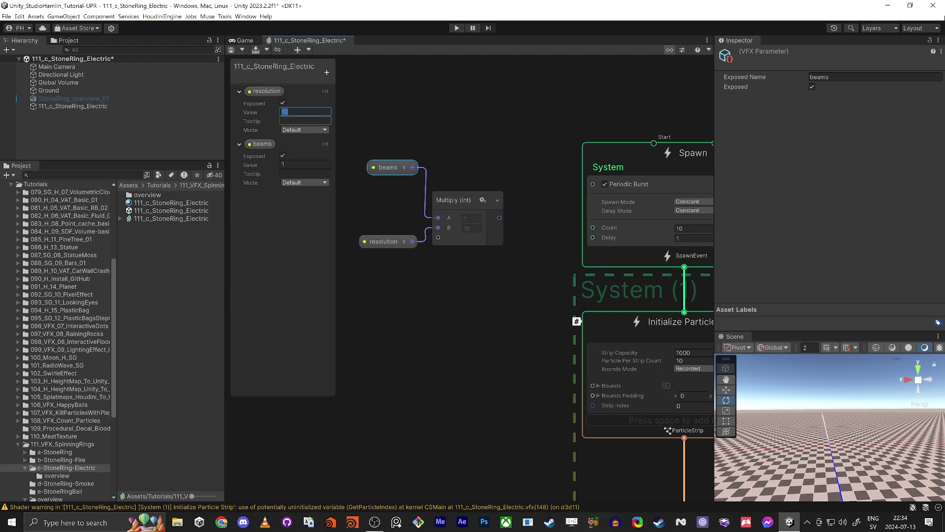
# Connect the Multiply output to the Count input of the Periodic Burst block.
pyautogui.moveTo(439, 129); pyautogui.dragTo(408, 132, button='middle')
pyautogui.moveTo(468, 220); pyautogui.dragTo(501, 224)
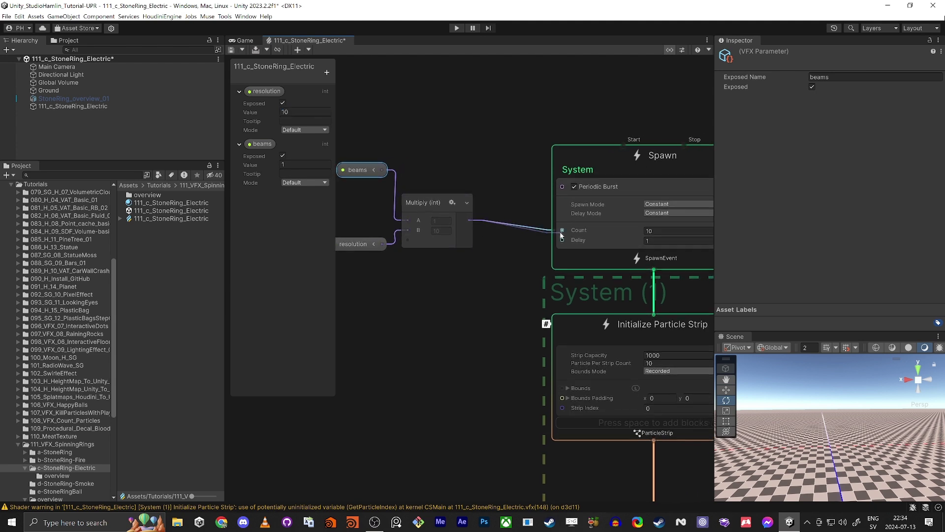
pyautogui.moveTo(560, 233); pyautogui.dragTo(561, 232)
pyautogui.moveTo(515, 312); pyautogui.dragTo(480, 314, button='middle')
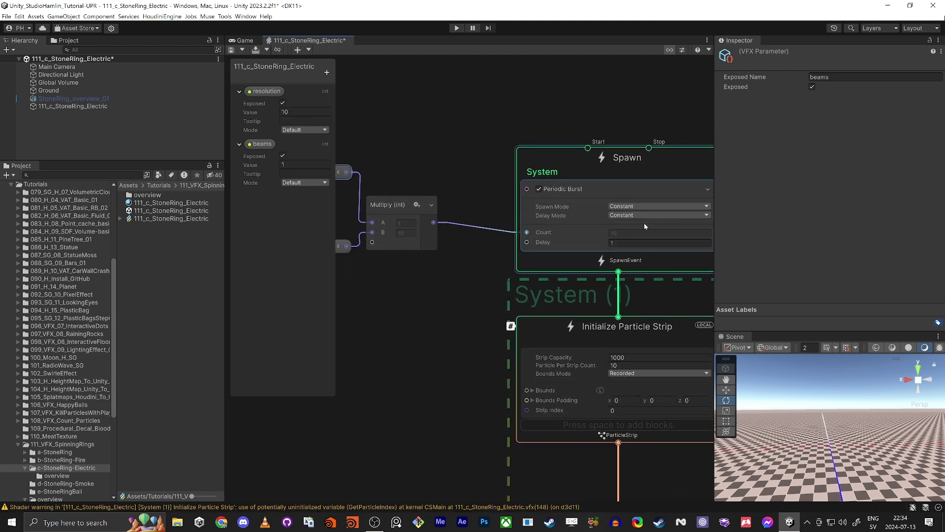
# Try the beams property at 5 and at 1 to test how it drives the Periodic Burst count.
pyautogui.scroll(5, 640, 238)
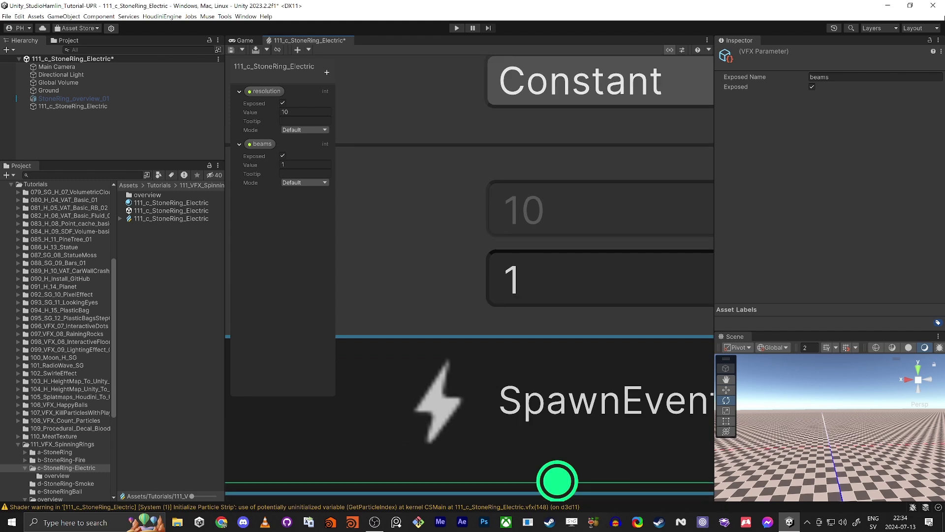
pyautogui.click(305, 164)
pyautogui.write('5')
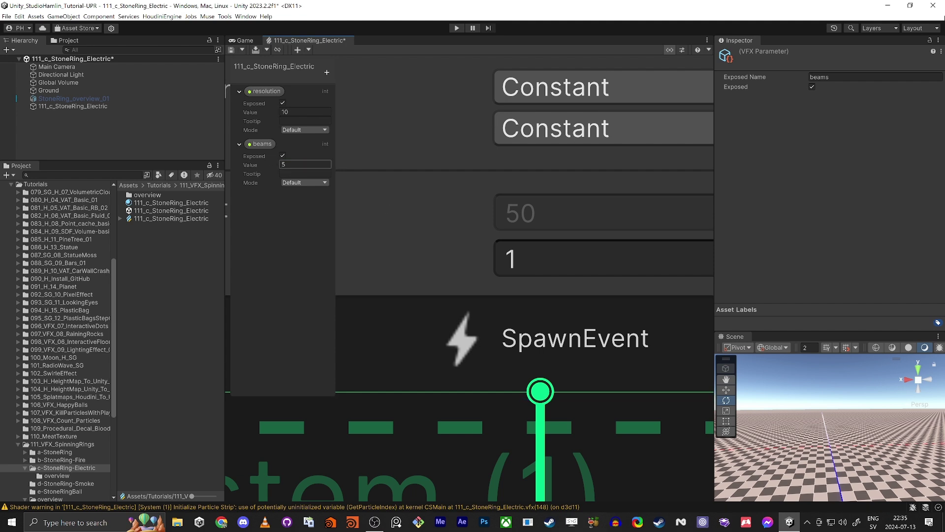
pyautogui.write('1')
pyautogui.scroll(-2, 378, 215)
pyautogui.scroll(-3, 378, 218)
# Set the value of the beams property to 2.
pyautogui.press('BackSpace')
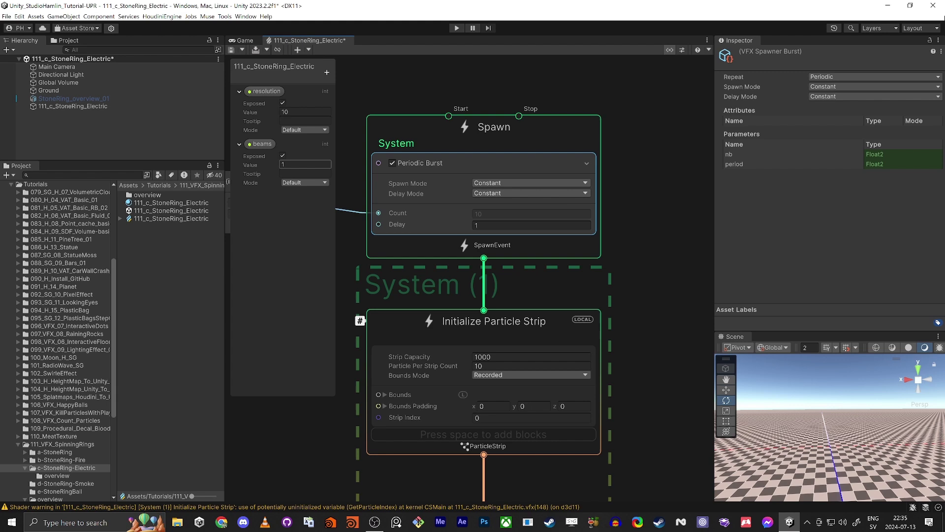
pyautogui.write('2')
pyautogui.press('Tab')
pyautogui.moveTo(378, 249); pyautogui.dragTo(500, 203, button='middle')
pyautogui.scroll(-1, 405, 234)
pyautogui.scroll(-1, 404, 235)
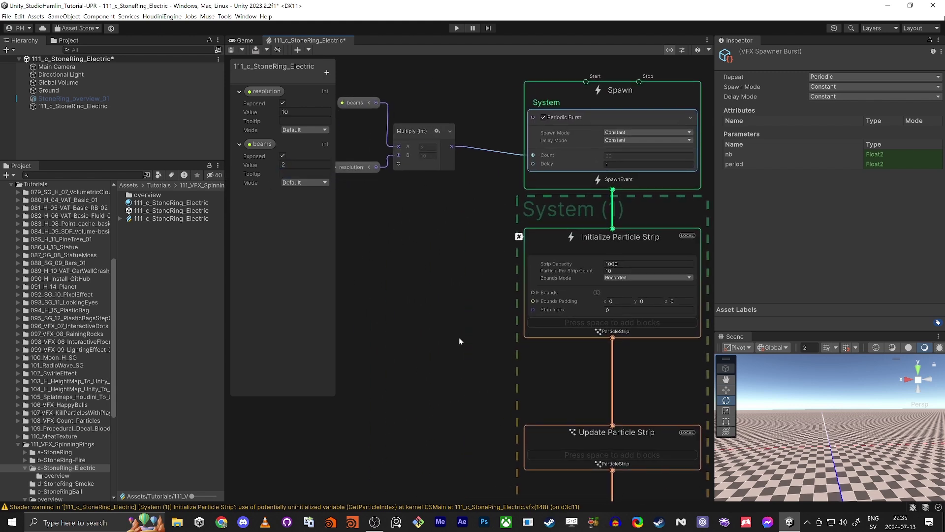
# Add a Get Attribute: particleId node in the empty area beside Initialize Particle Strip, below the Multiply node.
pyautogui.scroll(2, 526, 302)
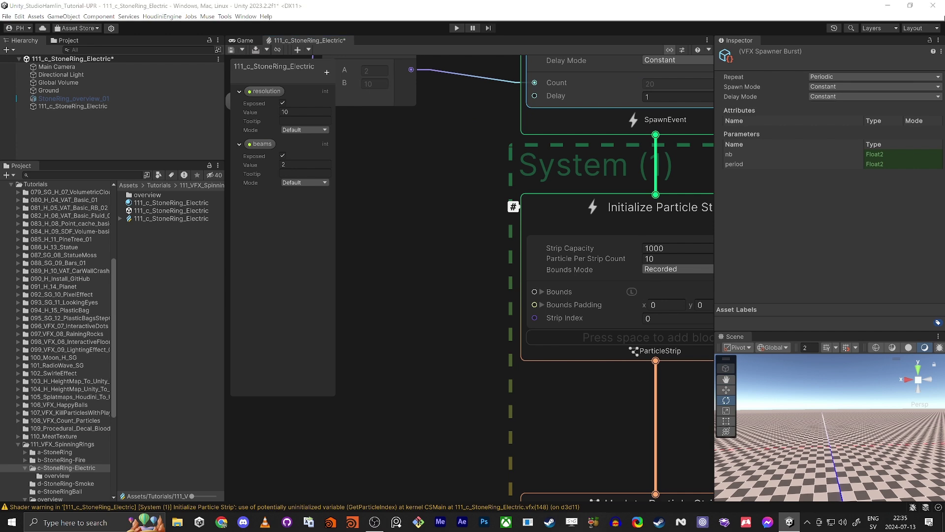
pyautogui.moveTo(450, 397); pyautogui.dragTo(414, 289, button='middle')
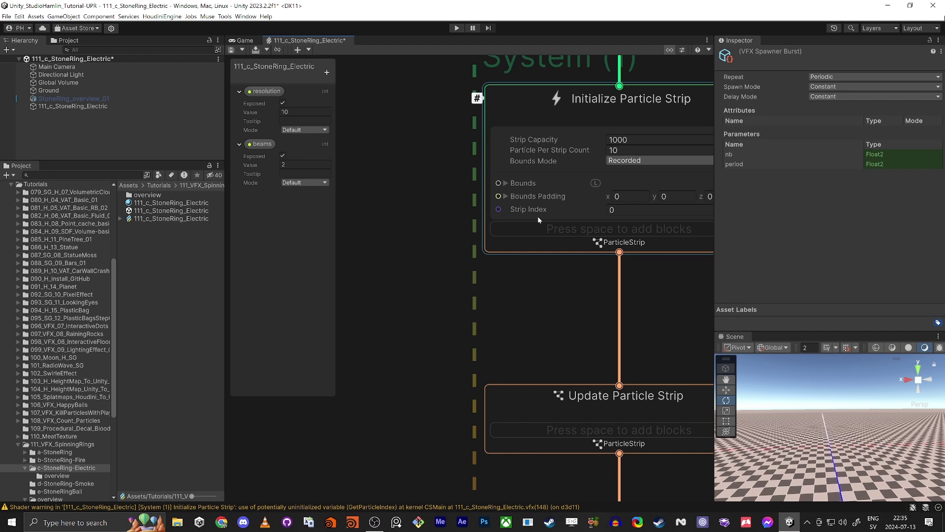
pyautogui.scroll(-3, 519, 217)
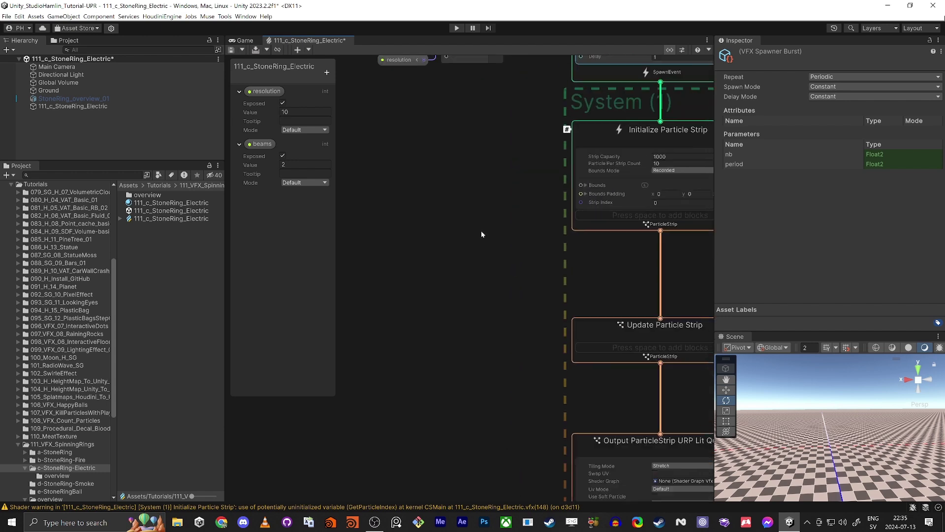
pyautogui.moveTo(385, 249); pyautogui.dragTo(438, 259, button='middle')
pyautogui.click(382, 268)
pyautogui.press('space')
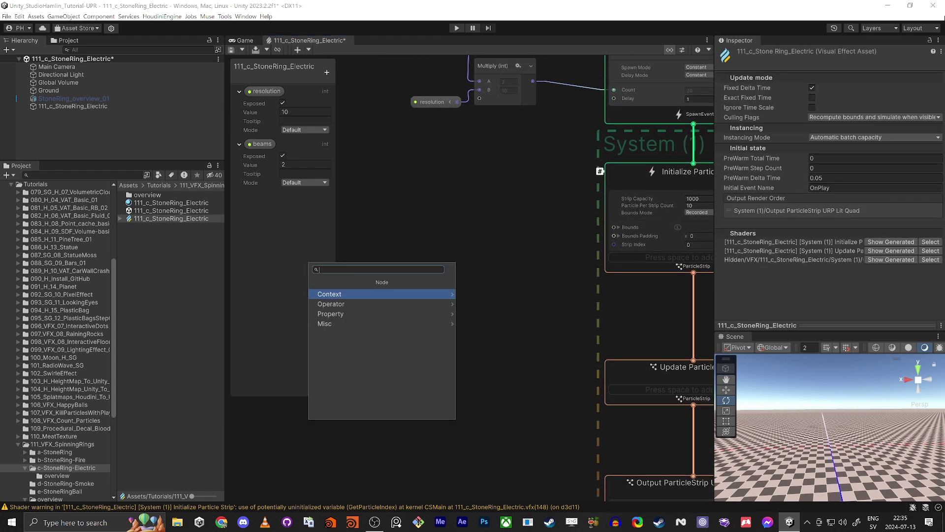
pyautogui.write('id')
pyautogui.press('Down')
pyautogui.press('Down')
pyautogui.press('Down')
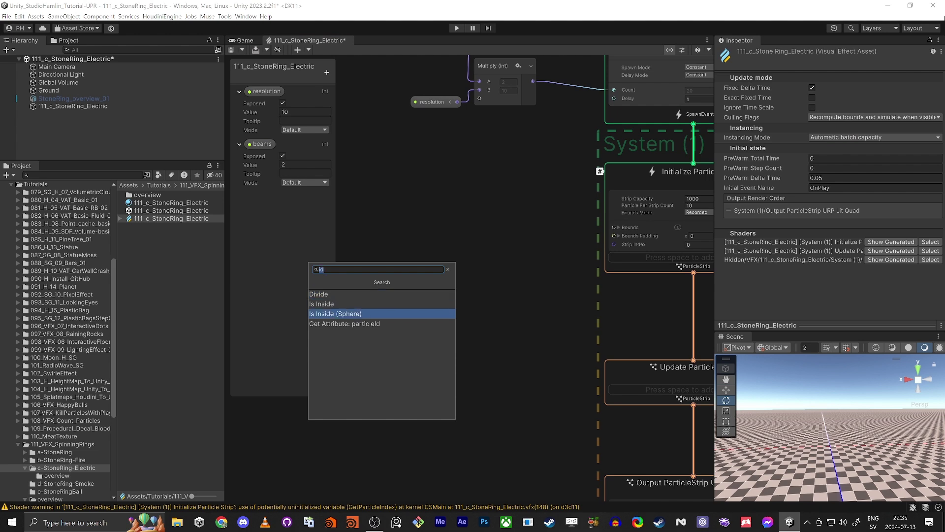
pyautogui.press('Return')
pyautogui.moveTo(427, 285); pyautogui.dragTo(406, 211)
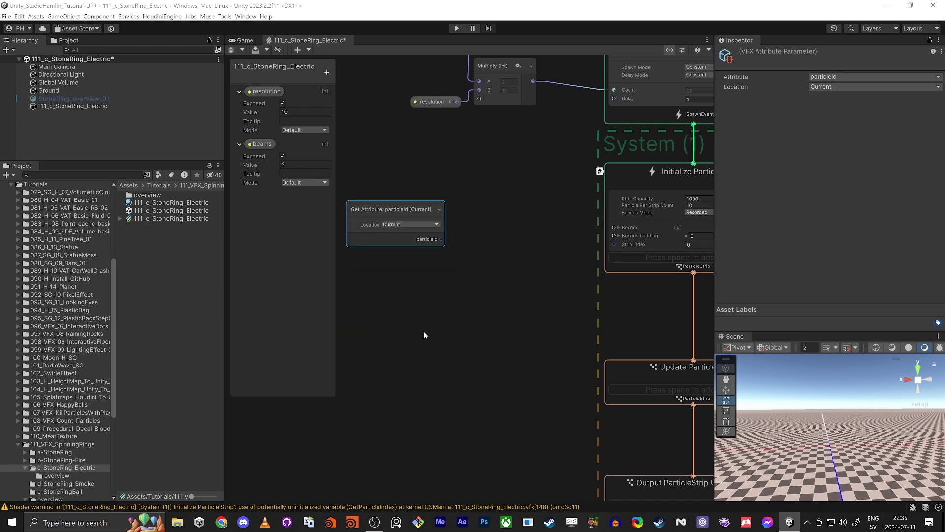
# Add a Divide node below the particleId node and connect particleId to its input A.
pyautogui.click(449, 280)
pyautogui.press('space')
pyautogui.write('divi')
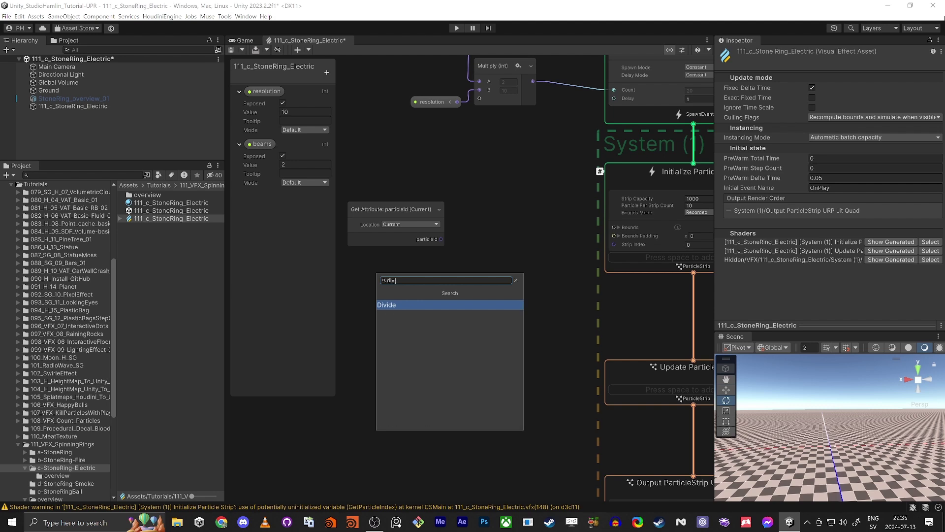
pyautogui.press('Return')
pyautogui.moveTo(436, 224); pyautogui.dragTo(457, 324)
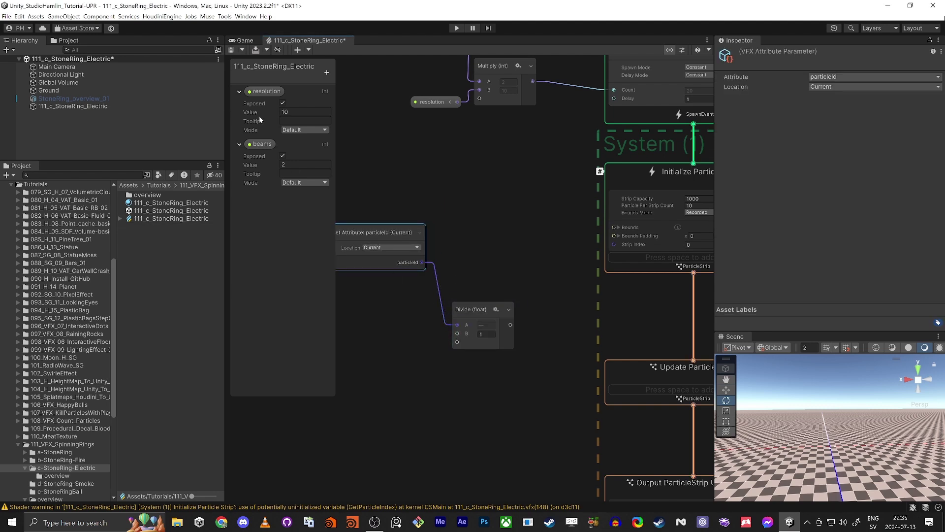
# Place a resolution property node beside the Divide node and connect it to Divide input B.
pyautogui.moveTo(257, 93); pyautogui.dragTo(393, 338)
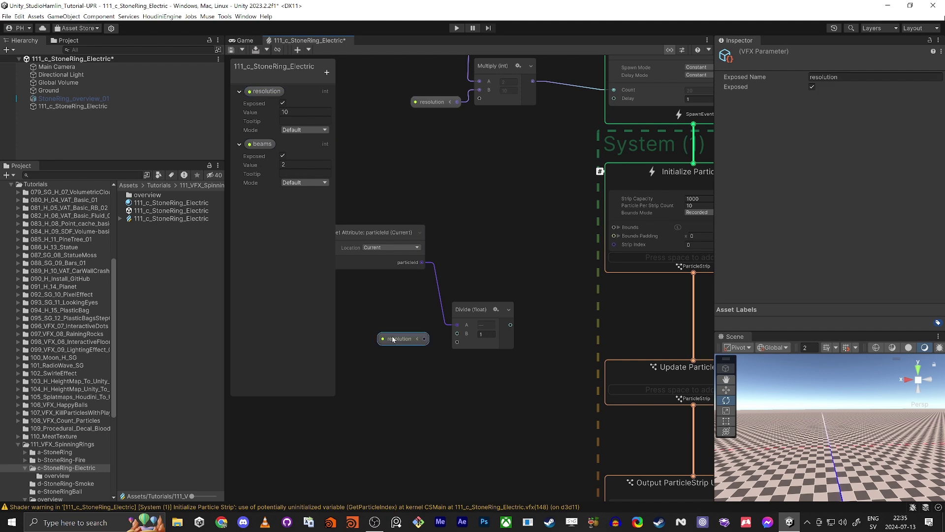
pyautogui.scroll(2, 541, 301)
pyautogui.moveTo(462, 306); pyautogui.dragTo(453, 267)
pyautogui.moveTo(383, 305); pyautogui.dragTo(446, 298, button='middle')
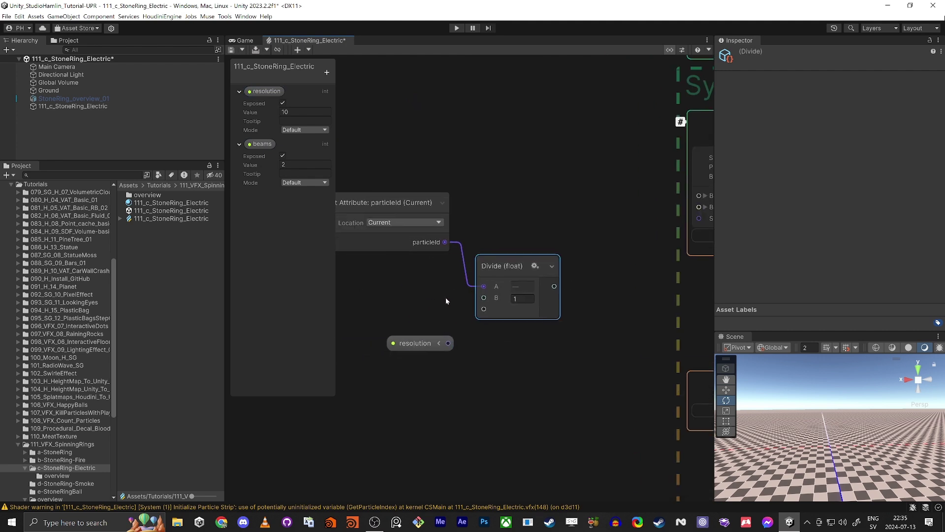
pyautogui.scroll(-2, 446, 300)
pyautogui.click(428, 334)
pyautogui.moveTo(429, 333); pyautogui.dragTo(465, 298)
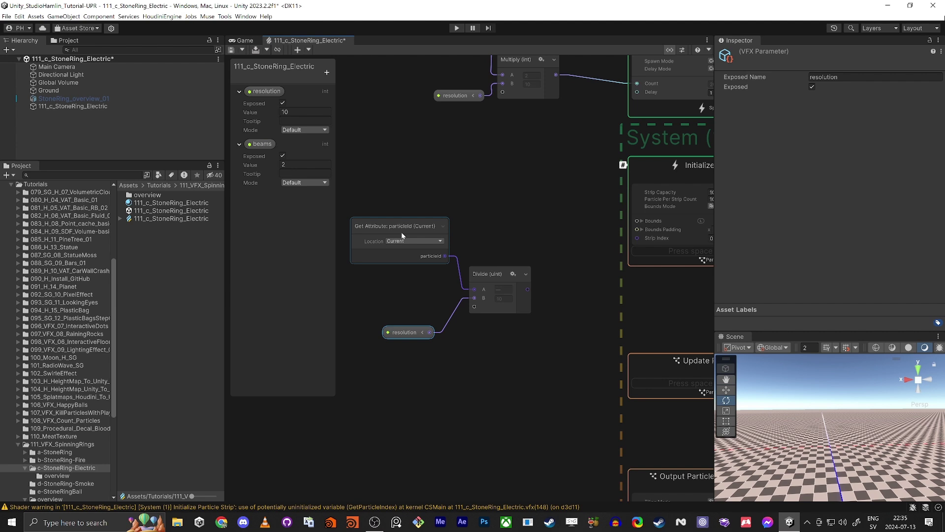
# Move the particleId, resolution and Divide nodes up together and connect the Divide output to Strip Index of Initialize Particle Strip.
pyautogui.scroll(-2, 494, 185)
pyautogui.moveTo(487, 220); pyautogui.dragTo(488, 244, button='middle')
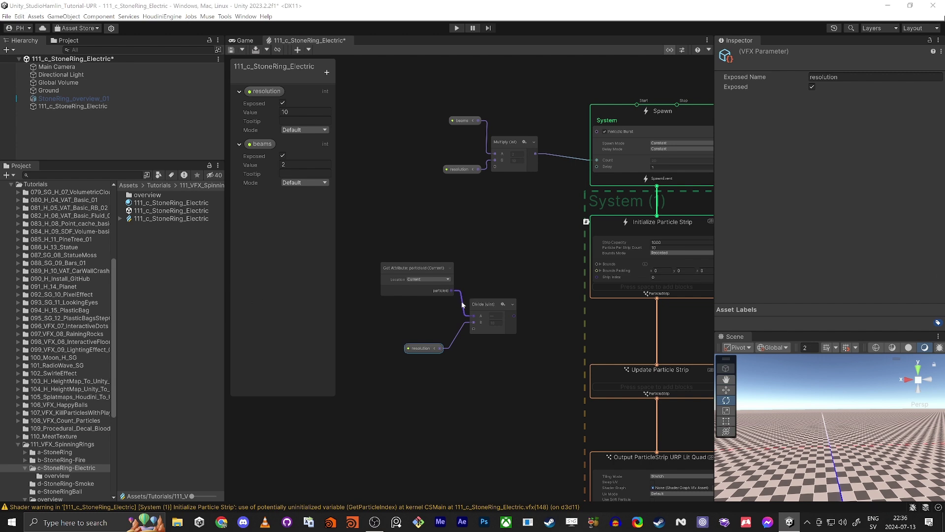
pyautogui.moveTo(369, 232); pyautogui.dragTo(534, 381)
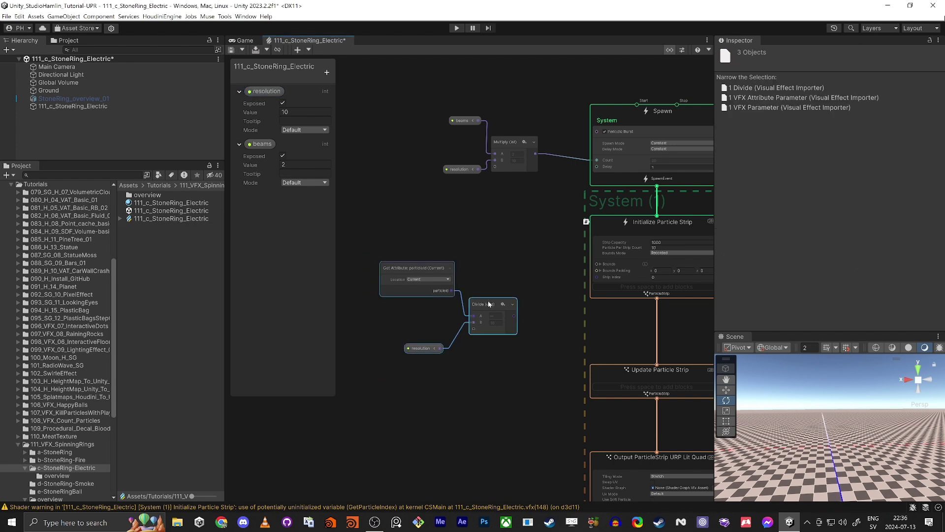
pyautogui.moveTo(489, 303); pyautogui.dragTo(465, 270)
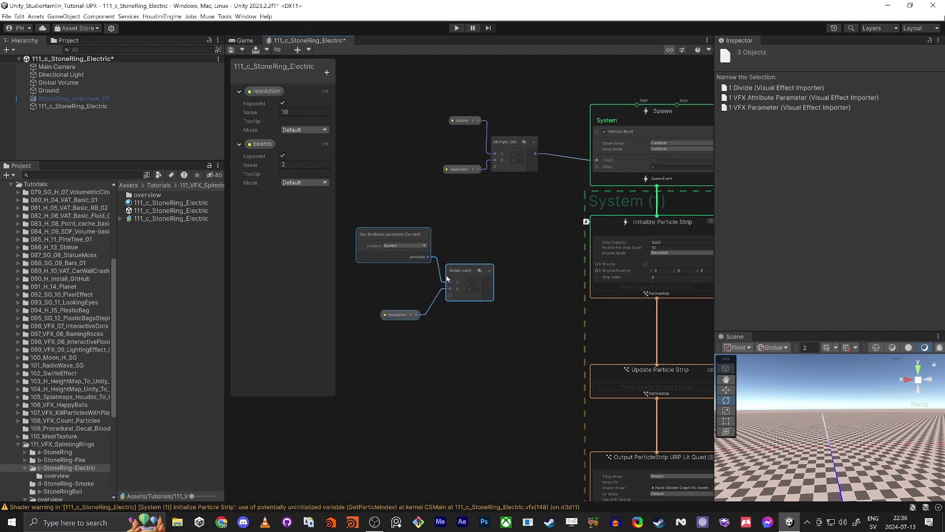
pyautogui.click(454, 333)
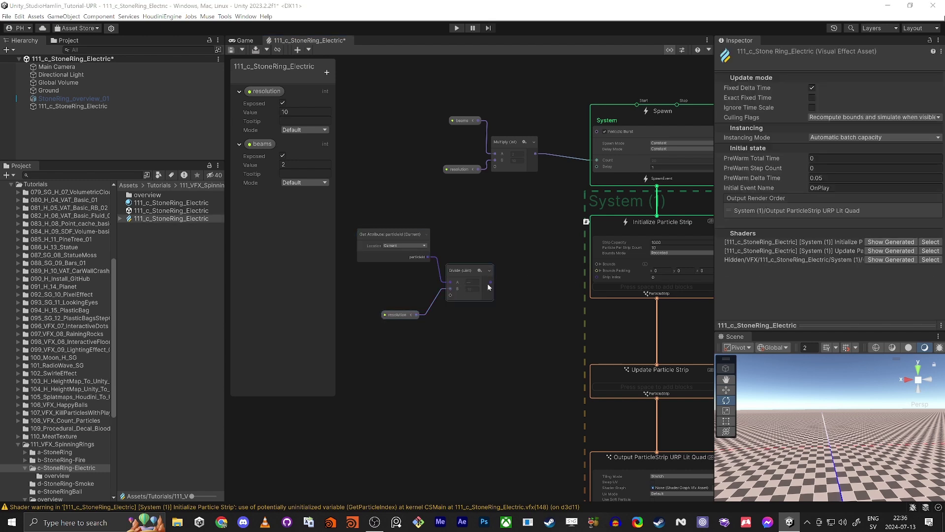
pyautogui.moveTo(490, 282); pyautogui.dragTo(597, 277)
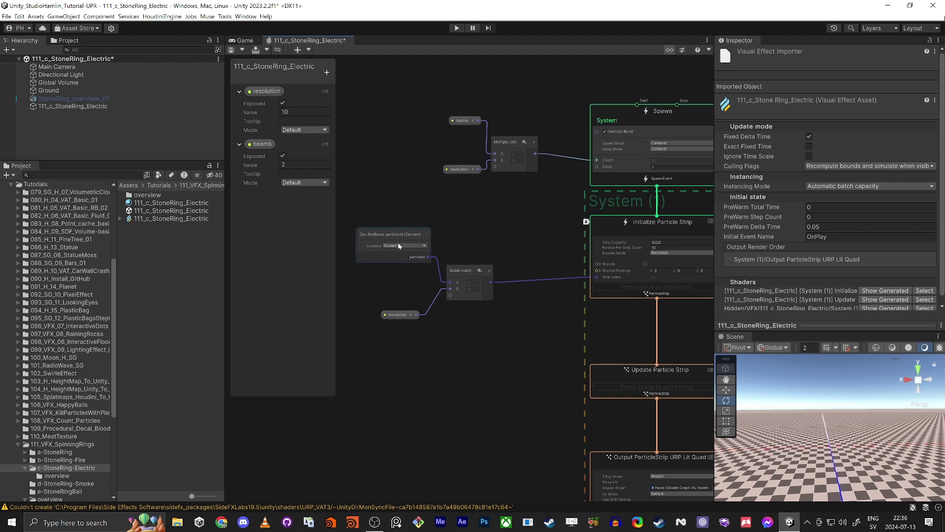
# Examine how particleId divided by resolution feeds the Strip Index of Initialize Particle Strip, alongside its strip capacity settings.
pyautogui.scroll(7, 630, 282)
pyautogui.moveTo(630, 282); pyautogui.dragTo(511, 242, button='middle')
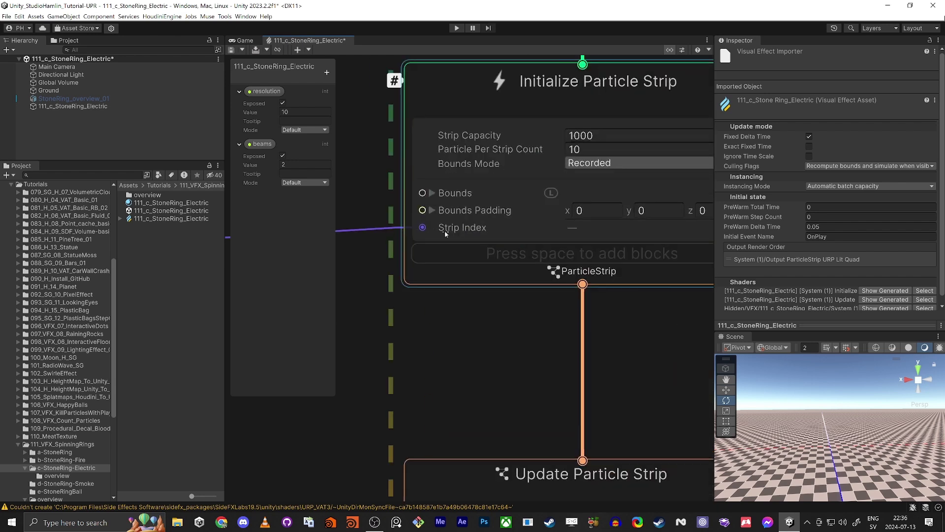
pyautogui.scroll(-5, 457, 232)
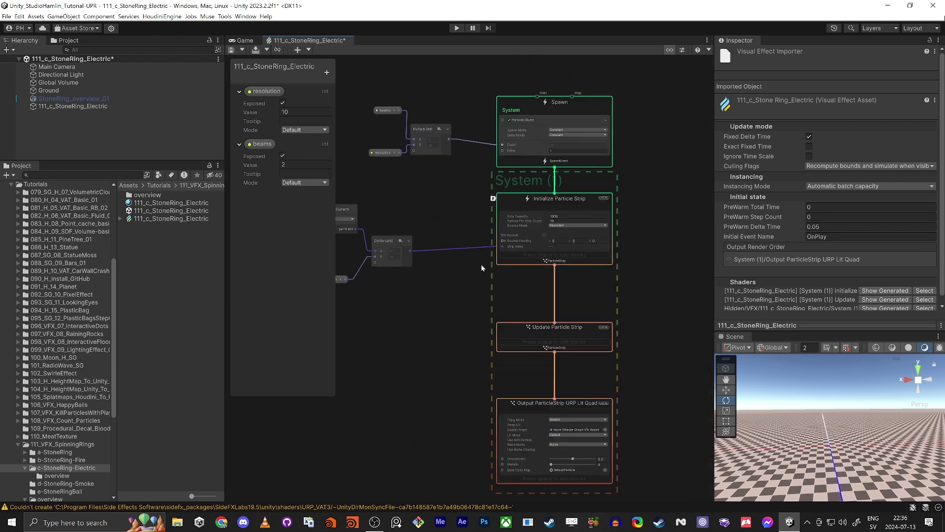
pyautogui.scroll(2, 481, 264)
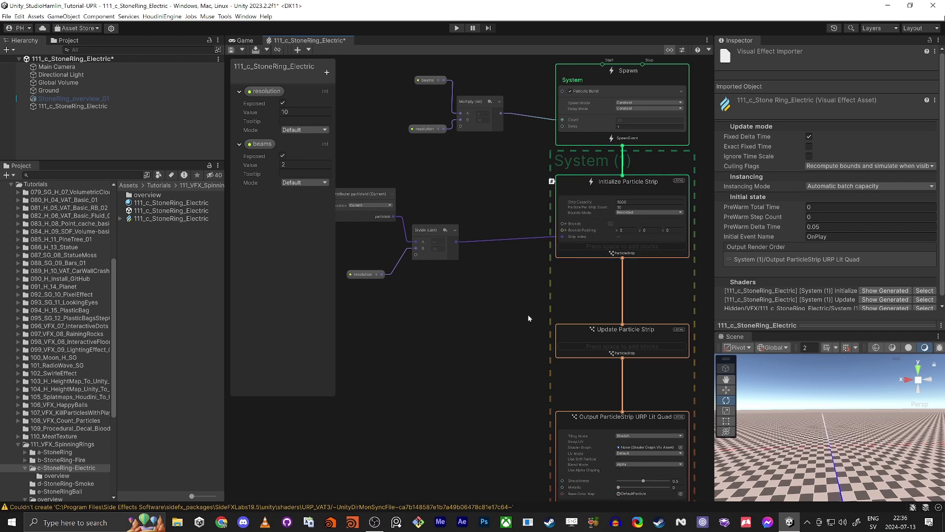
pyautogui.scroll(3, 530, 299)
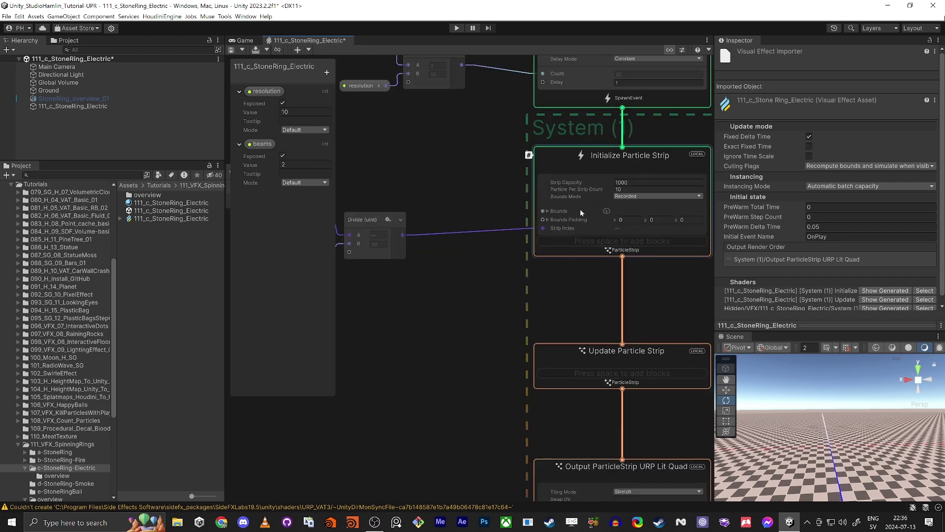
pyautogui.moveTo(449, 244); pyautogui.dragTo(506, 248, button='middle')
pyautogui.scroll(-1, 506, 247)
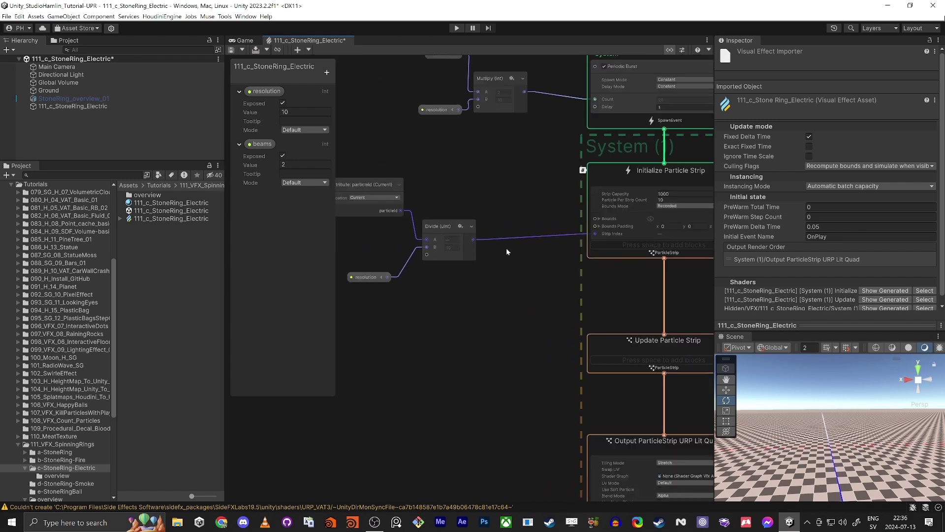
pyautogui.click(453, 256)
pyautogui.moveTo(542, 277)
pyautogui.mouseDown(button='middle')
pyautogui.moveTo(561, 282)
pyautogui.moveTo(521, 277)
pyautogui.moveTo(544, 275)
pyautogui.mouseUp(button='middle')
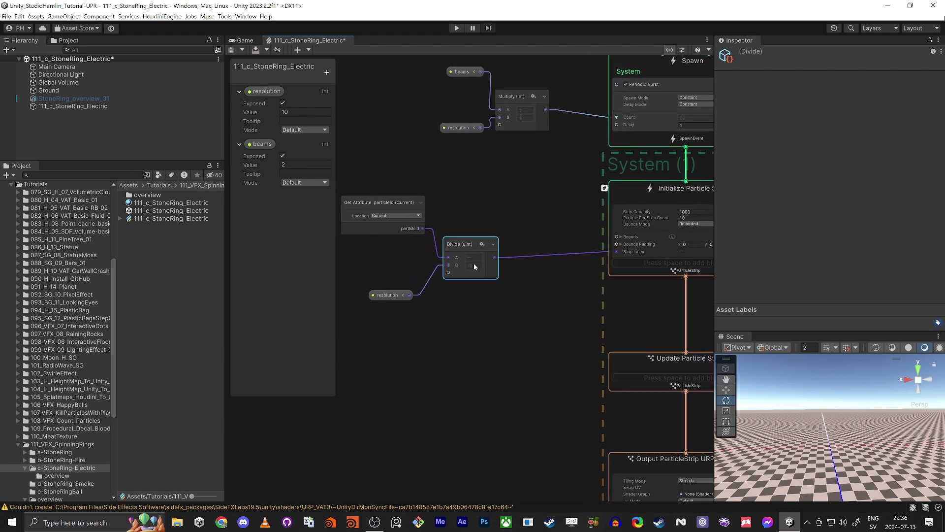
pyautogui.moveTo(614, 296); pyautogui.dragTo(561, 317, button='middle')
pyautogui.moveTo(421, 297); pyautogui.dragTo(475, 292, button='middle')
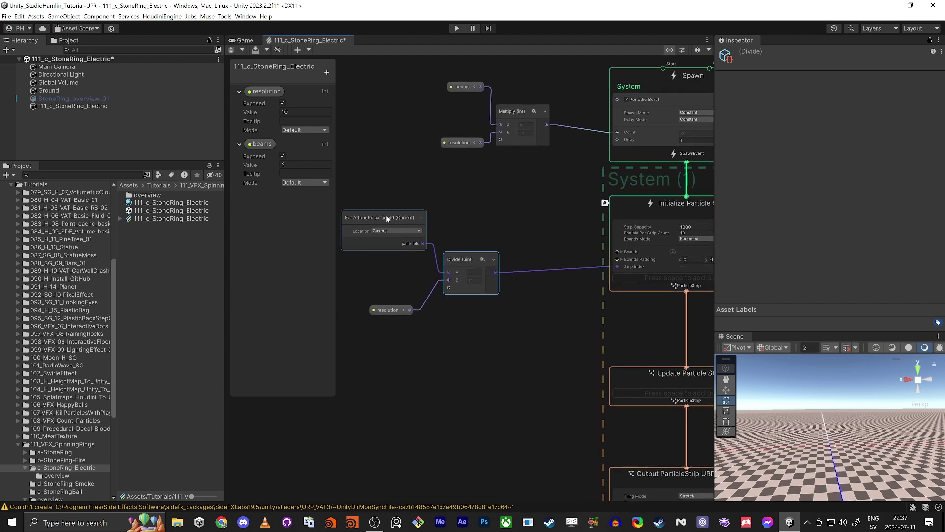
# Add a Set Lifetime block with lifetime 0.5 to Initialize Particle Strip and check it against the Periodic Burst delay.
pyautogui.moveTo(568, 331); pyautogui.dragTo(524, 334, button='middle')
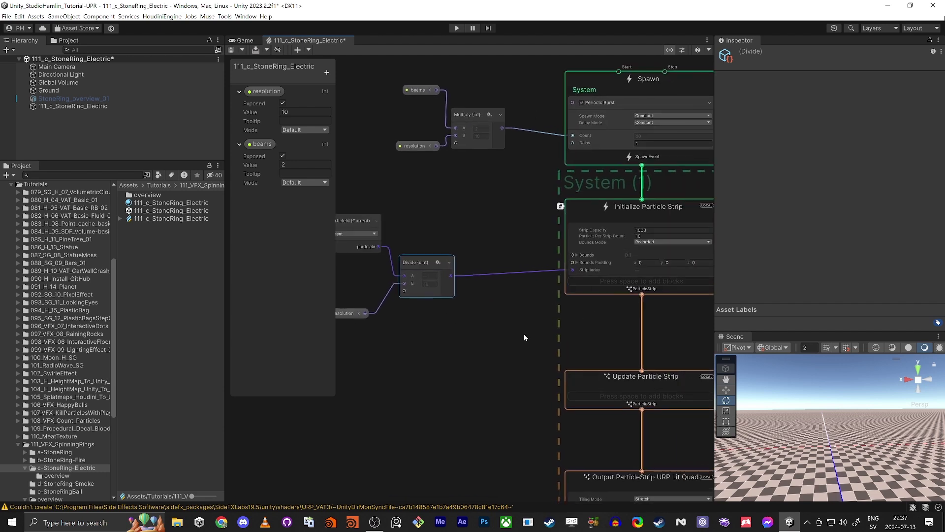
pyautogui.moveTo(512, 299); pyautogui.dragTo(478, 298, button='middle')
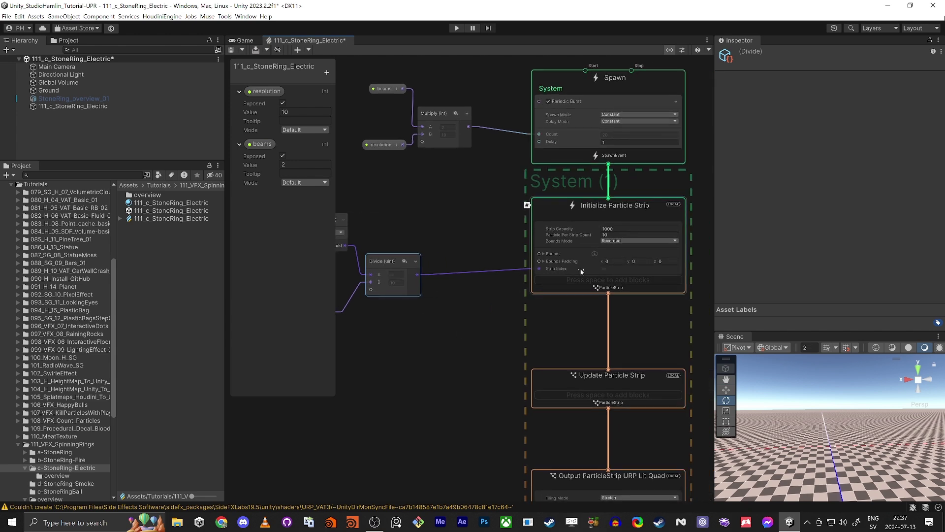
pyautogui.click(557, 206)
pyautogui.press('space')
pyautogui.write('set life')
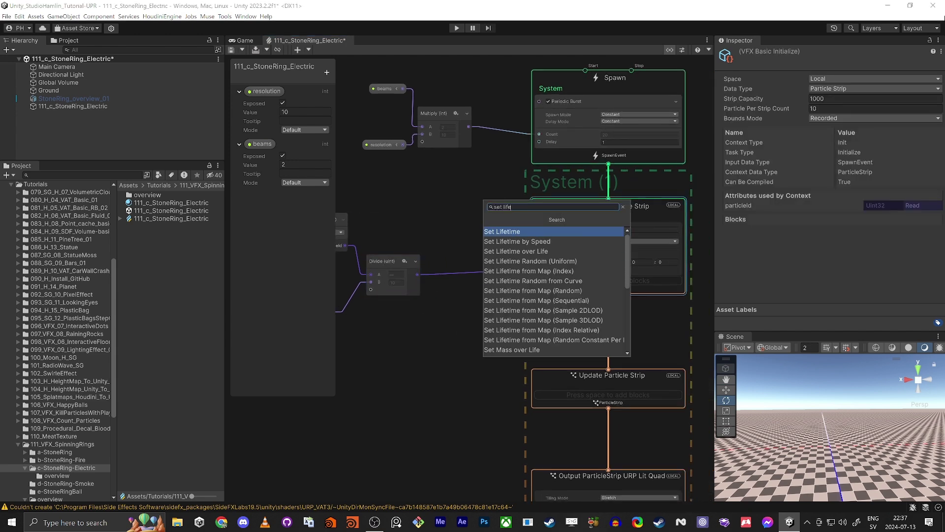
pyautogui.press('Return')
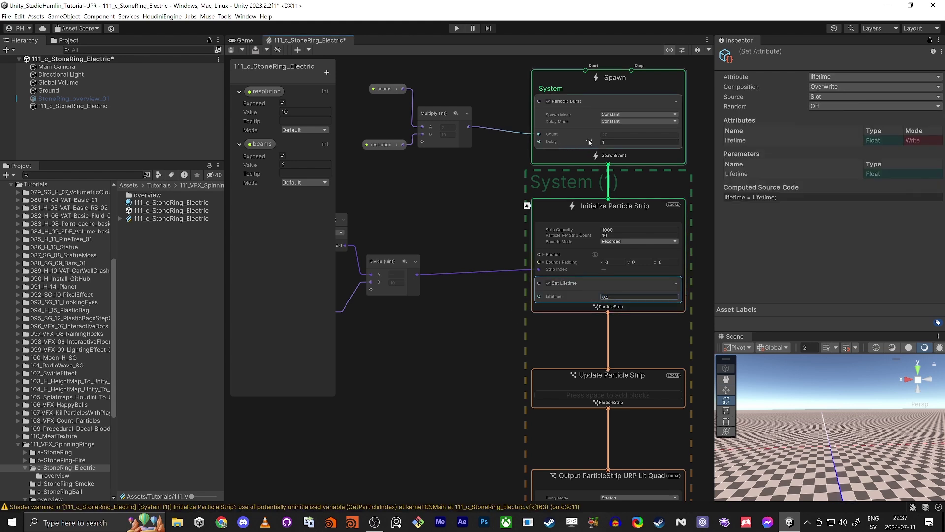
pyautogui.click(606, 142)
pyautogui.click(606, 142)
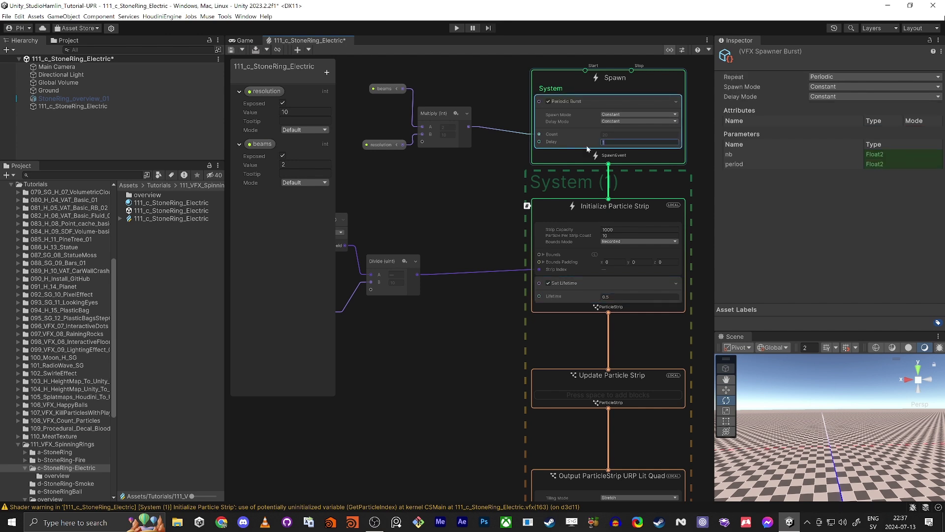
pyautogui.click(604, 296)
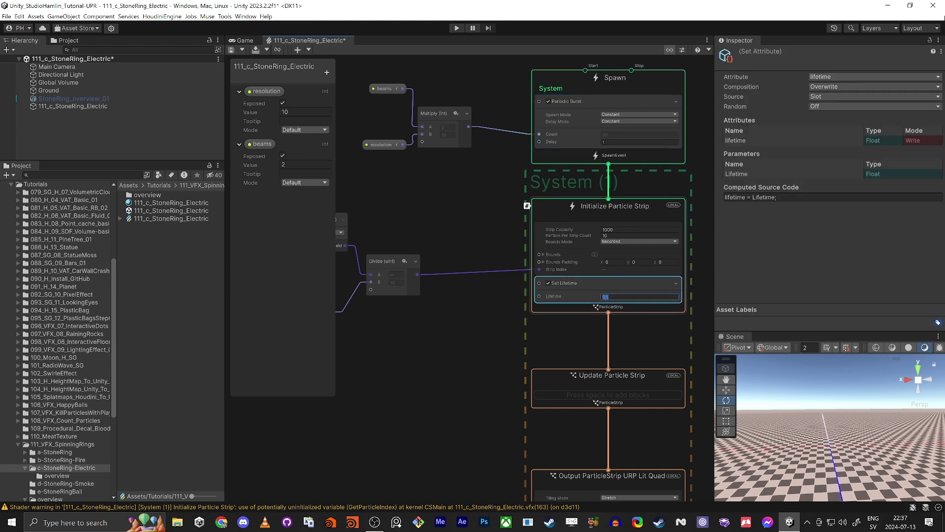
pyautogui.click(508, 337)
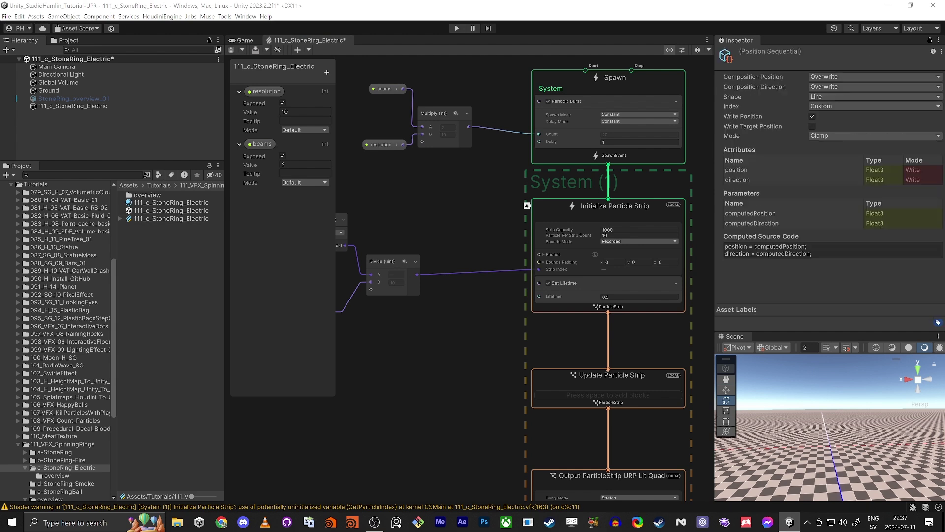
# Add a Set Position (Sequential: Line) block to the Update Particle Strip context.
pyautogui.scroll(5, 481, 351)
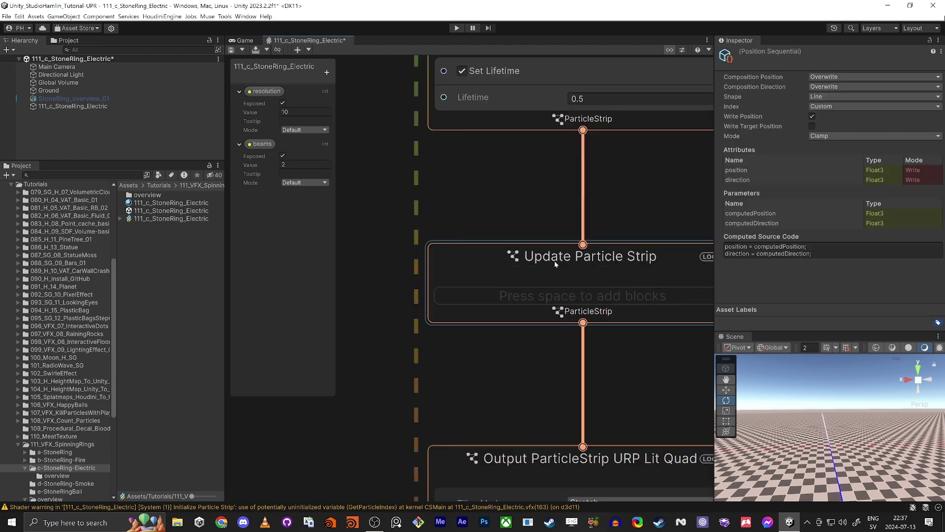
pyautogui.scroll(-2, 558, 258)
pyautogui.click(519, 285)
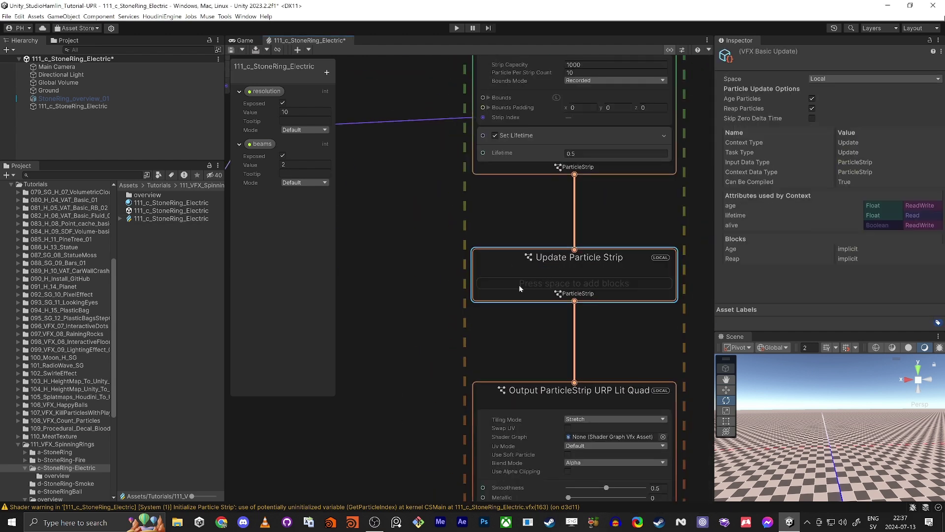
pyautogui.press('space')
pyautogui.write('set pois')
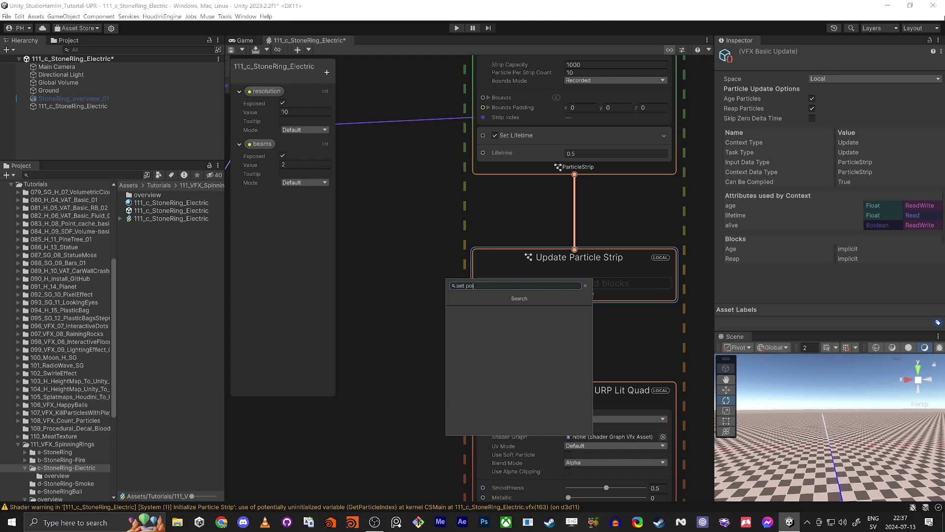
pyautogui.write('s se')
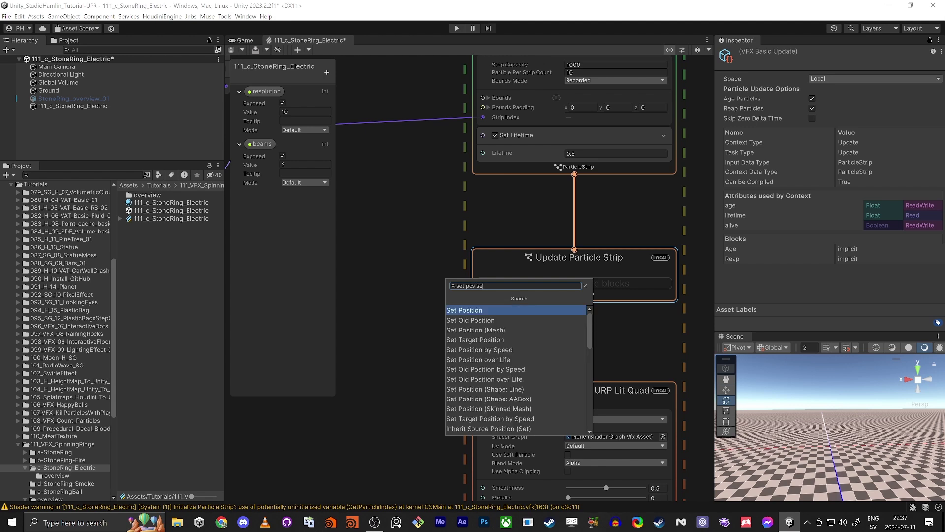
pyautogui.write('q')
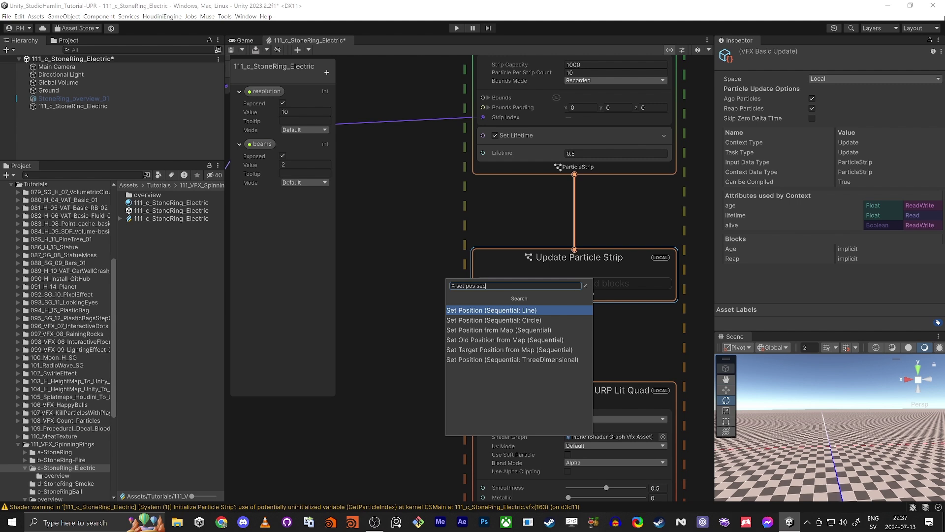
pyautogui.press('Return')
# Move the Output ParticleStrip context further below Update Particle Strip and set the Set Position block's Index option to Custom.
pyautogui.press('a')
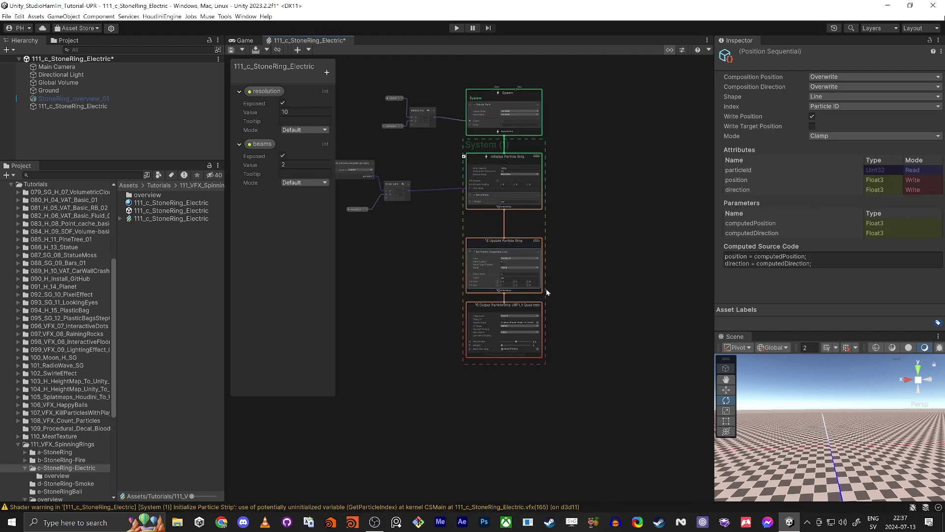
pyautogui.click(492, 308)
pyautogui.scroll(5, 473, 347)
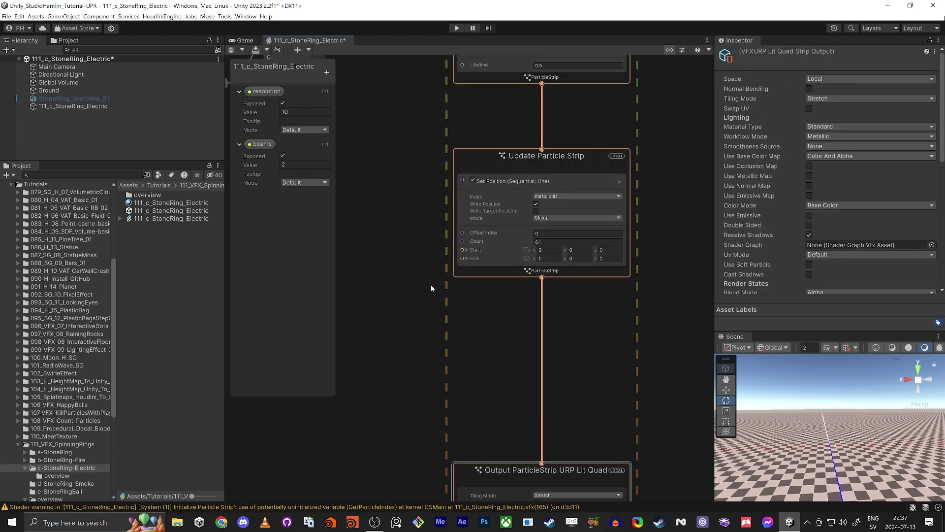
pyautogui.scroll(1, 486, 256)
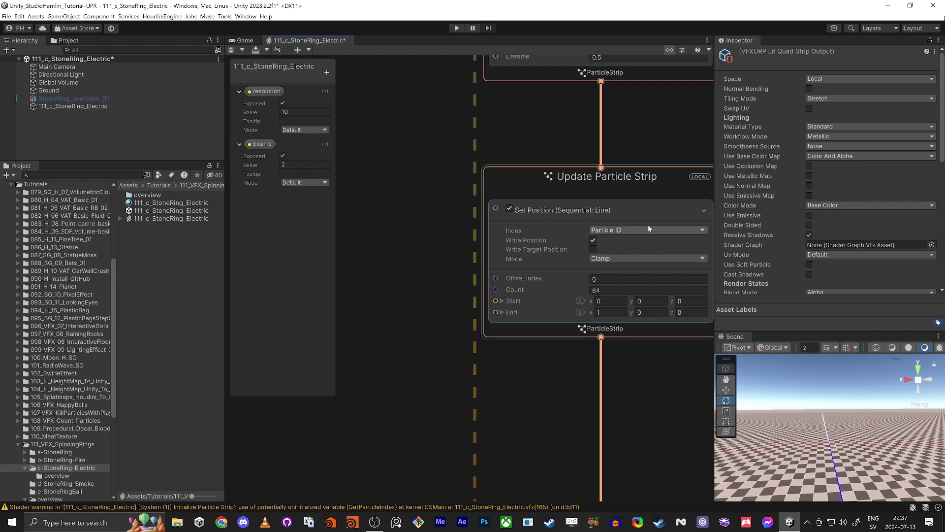
pyautogui.click(623, 231)
pyautogui.click(621, 248)
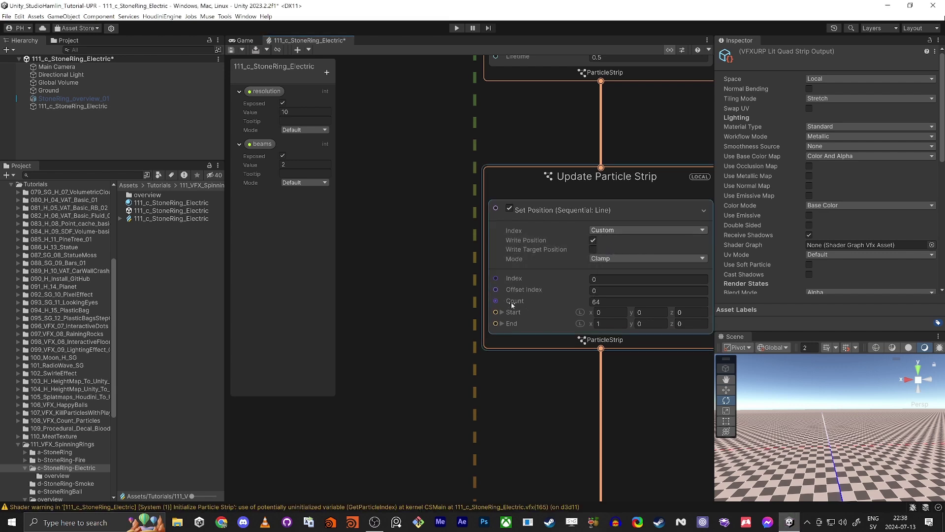
# Place a resolution property node beside Update Particle Strip and connect it to Count of the Set Position block.
pyautogui.moveTo(513, 306)
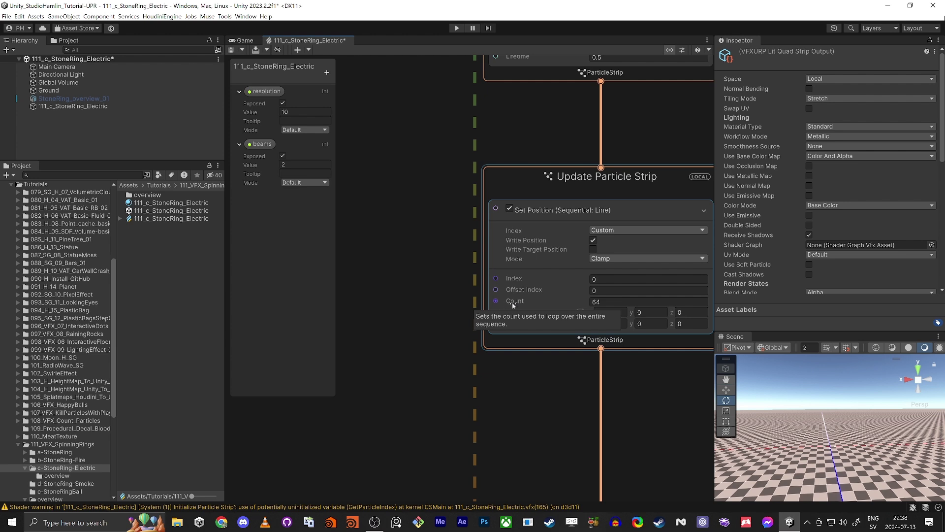
pyautogui.moveTo(411, 287); pyautogui.dragTo(428, 276, button='middle')
pyautogui.scroll(-1, 484, 242)
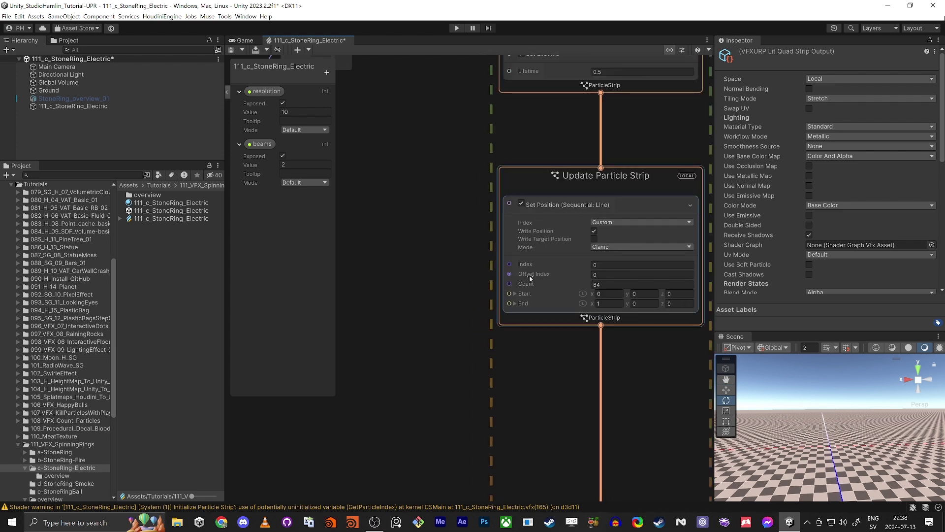
pyautogui.click(523, 286)
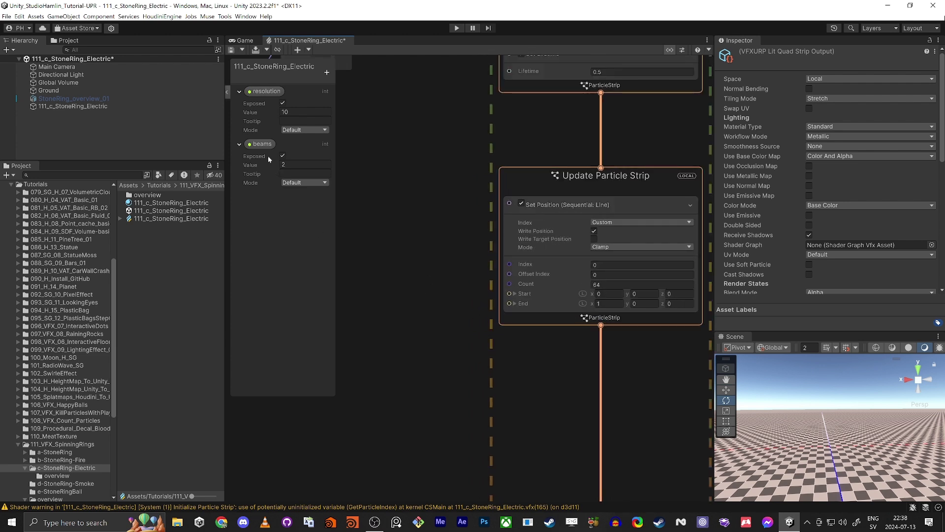
pyautogui.moveTo(266, 91); pyautogui.dragTo(509, 284)
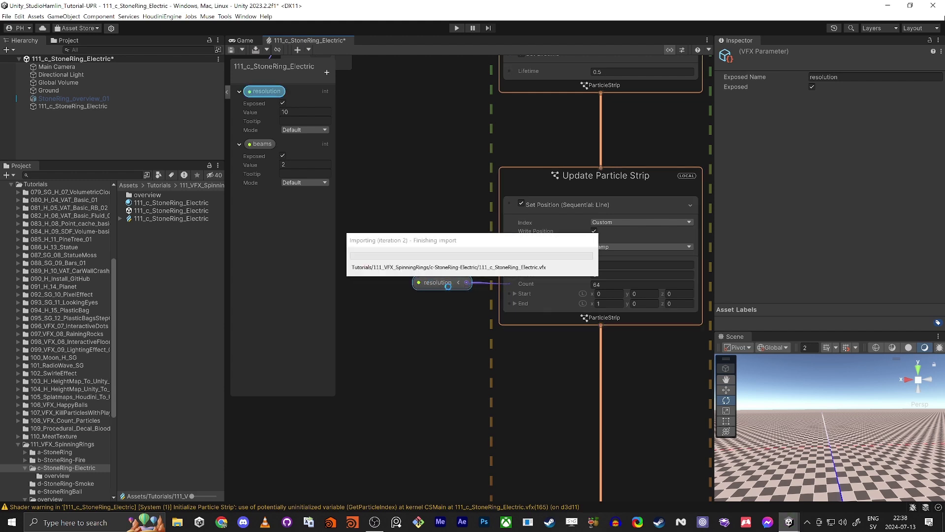
pyautogui.moveTo(448, 285); pyautogui.dragTo(414, 290)
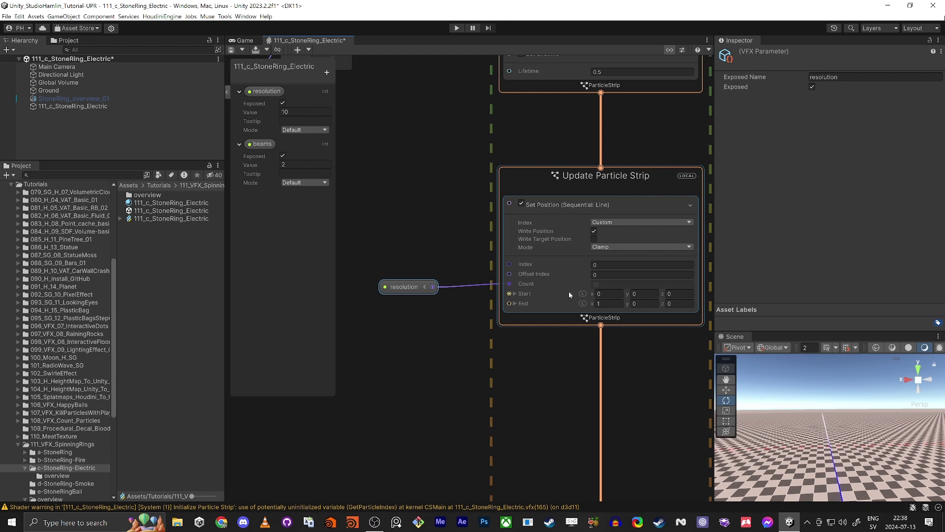
# Create a Get Attribute: particleIndexInStrip node above the resolution node that feeds Count.
pyautogui.moveTo(415, 244); pyautogui.dragTo(482, 250, button='middle')
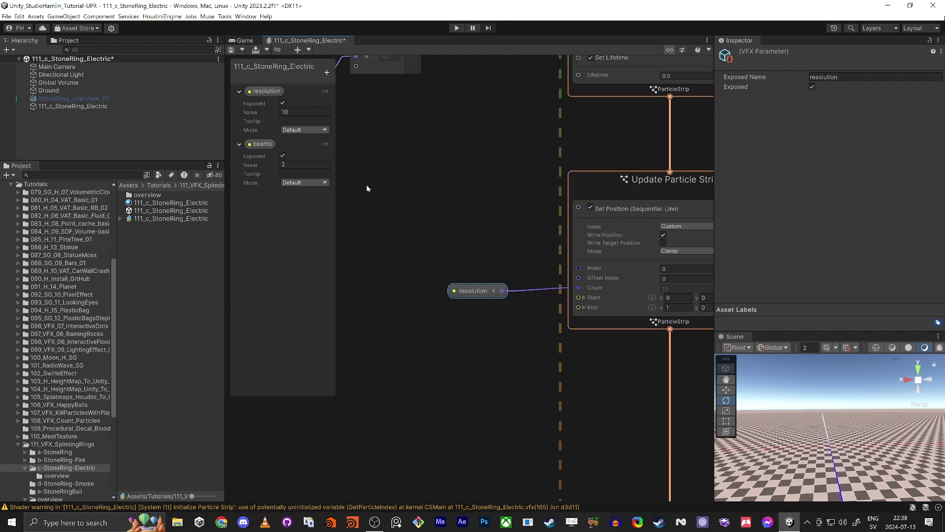
pyautogui.click(391, 224)
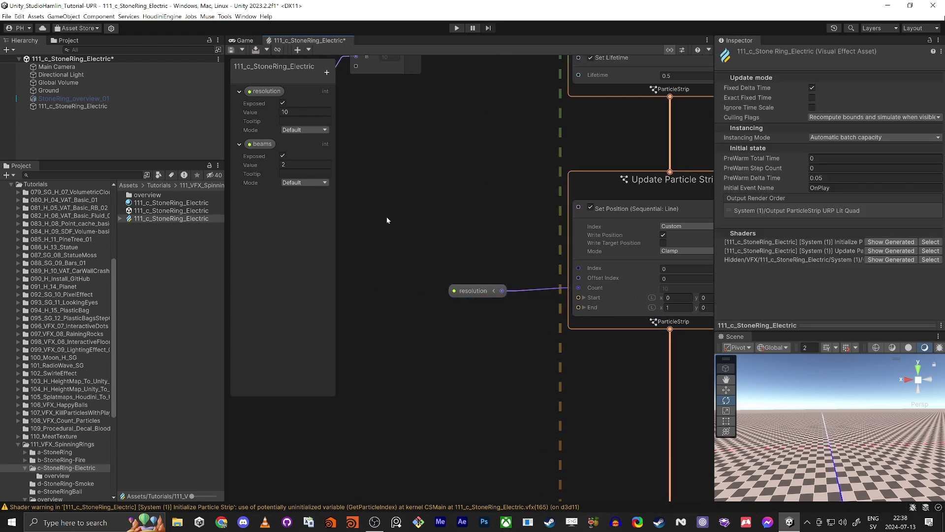
pyautogui.press('space')
pyautogui.write('part')
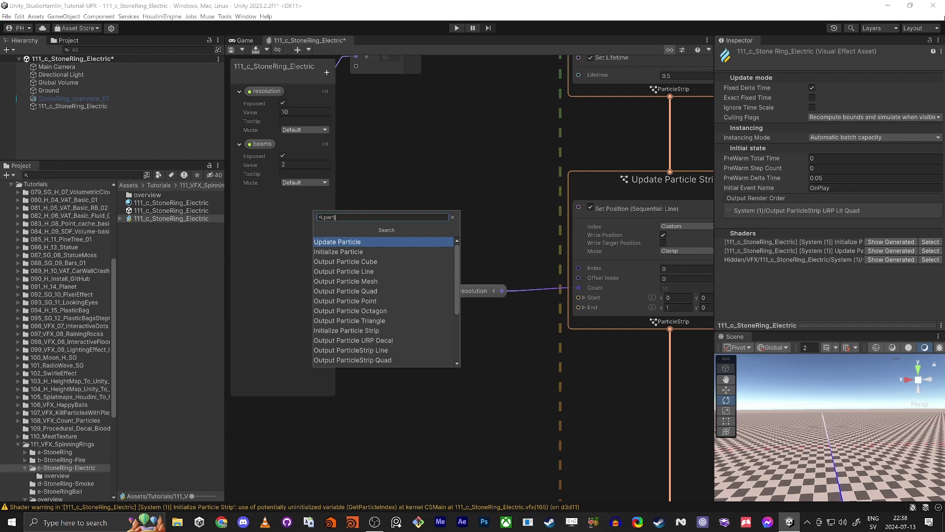
pyautogui.write('iclei')
pyautogui.press('Down')
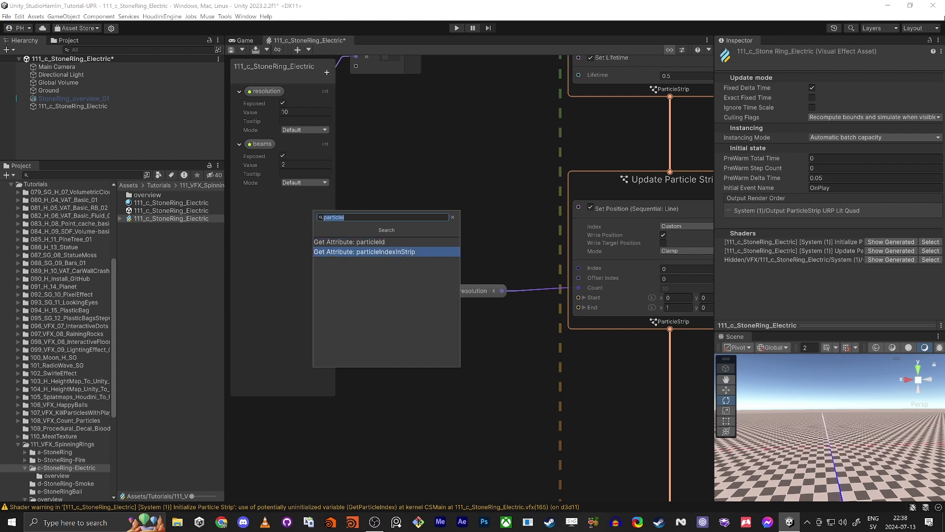
pyautogui.press('Return')
pyautogui.moveTo(504, 249); pyautogui.dragTo(474, 217)
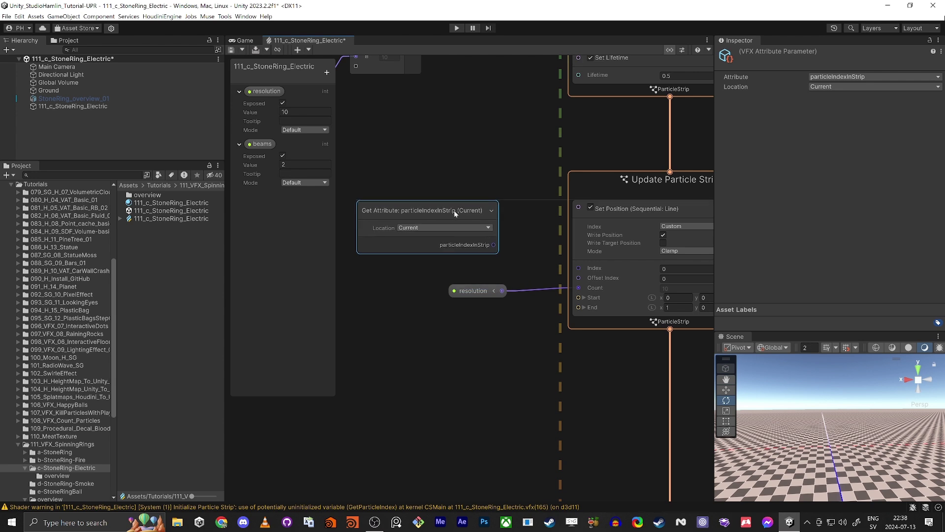
# Connect the particleIndexInStrip output to the Index input of the Set Position (Sequential: Line) block.
pyautogui.scroll(2, 424, 211)
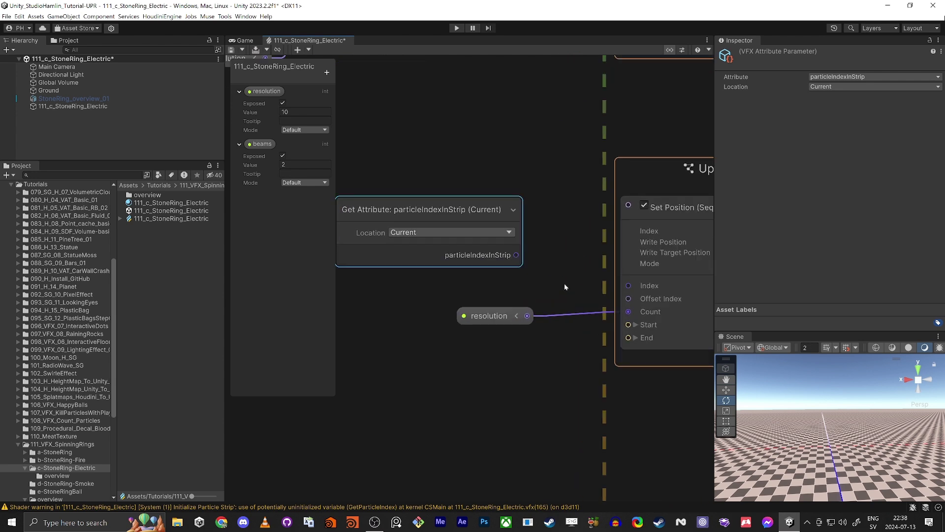
pyautogui.moveTo(548, 275); pyautogui.dragTo(497, 243, button='middle')
pyautogui.moveTo(465, 224); pyautogui.dragTo(570, 257)
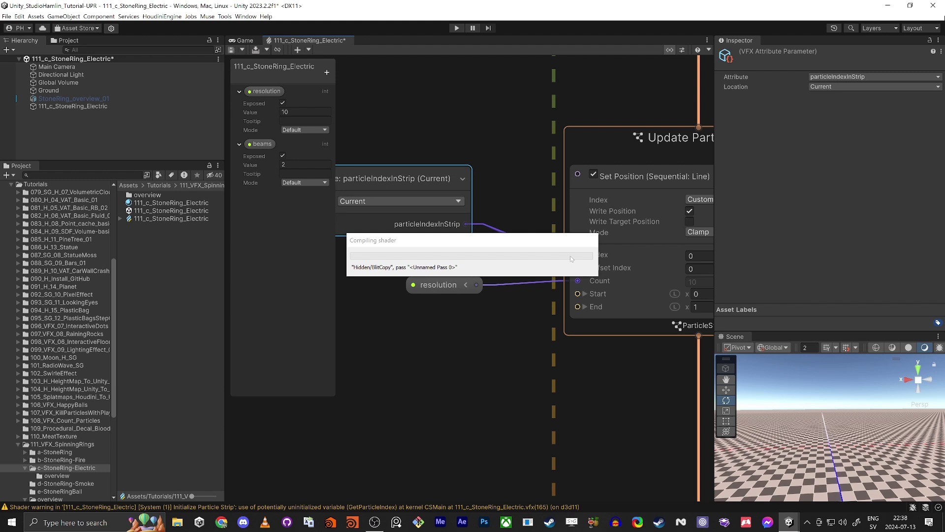
pyautogui.scroll(-2, 585, 255)
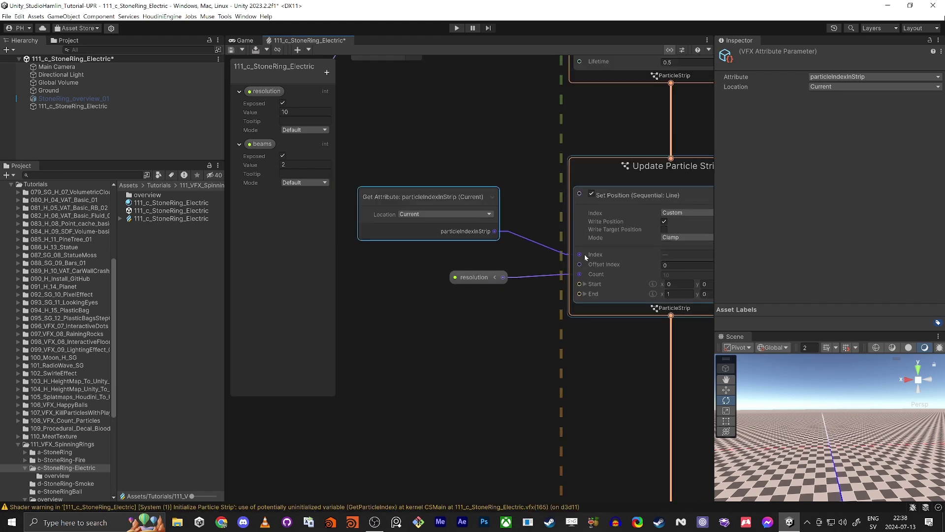
# Set the End point of the Set Position line to x 0, y 4, z 0 and view the upright line in the scene.
pyautogui.moveTo(811, 445)
pyautogui.mouseDown(button='right')
pyautogui.moveTo(816, 485)
pyautogui.moveTo(796, 447)
pyautogui.mouseUp(button='right')
pyautogui.moveTo(422, 376); pyautogui.dragTo(393, 321, button='middle')
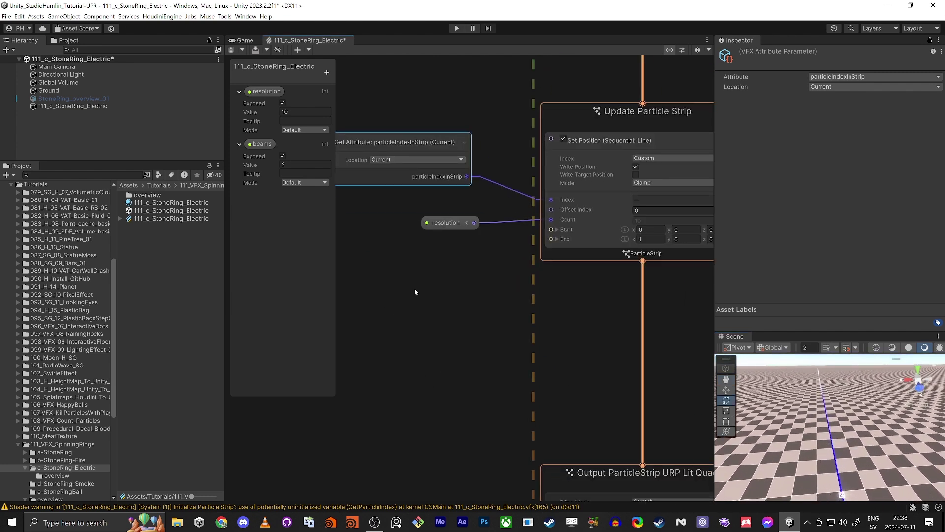
pyautogui.moveTo(473, 283); pyautogui.dragTo(426, 236, button='middle')
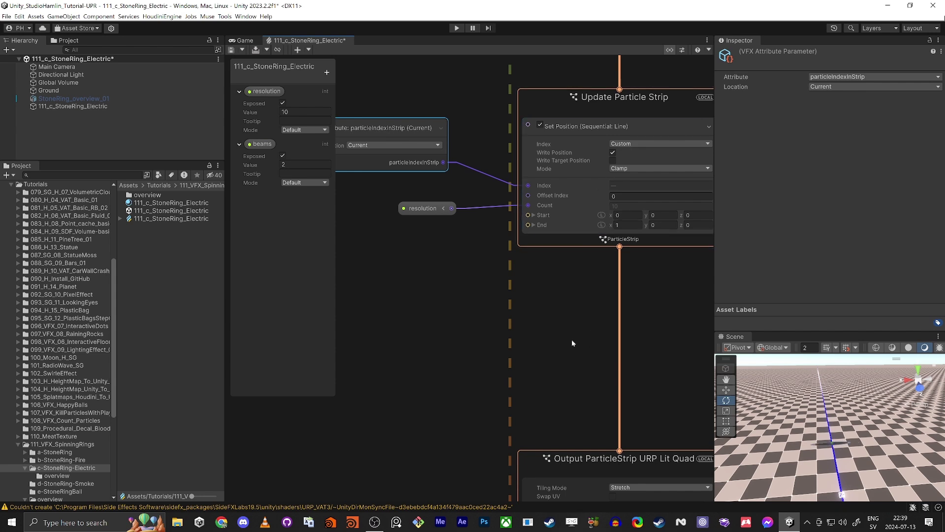
pyautogui.scroll(5, 572, 339)
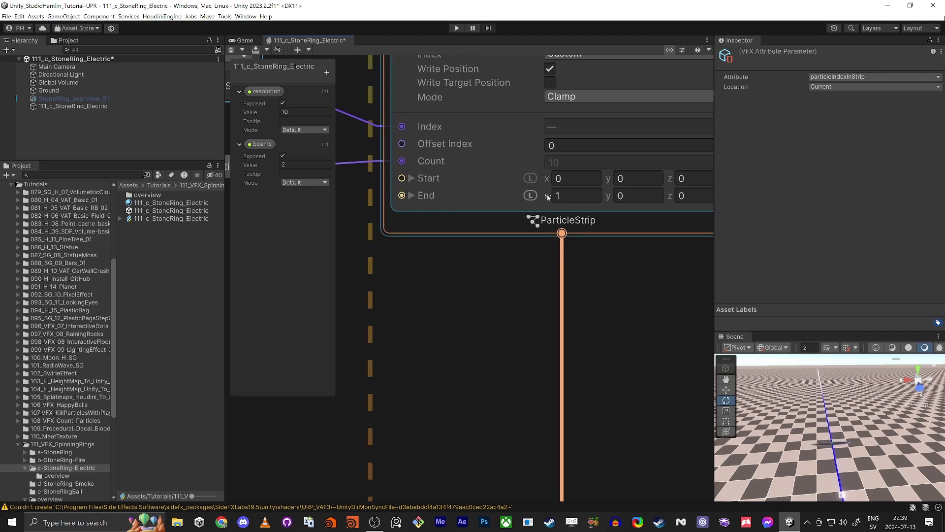
pyautogui.moveTo(548, 198); pyautogui.dragTo(589, 200)
pyautogui.click(626, 196)
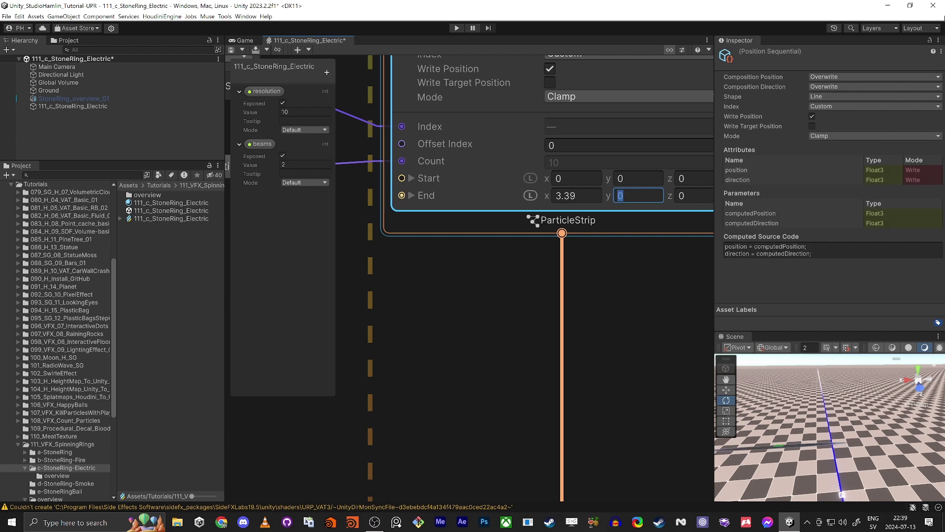
pyautogui.write('4')
pyautogui.hotkey('shift', 'Tab')
pyautogui.write('0')
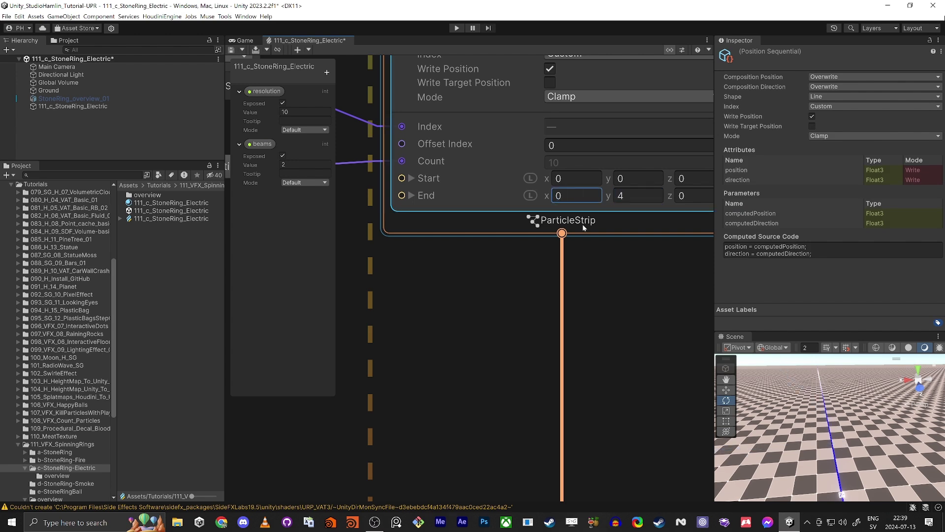
pyautogui.scroll(-4, 809, 425)
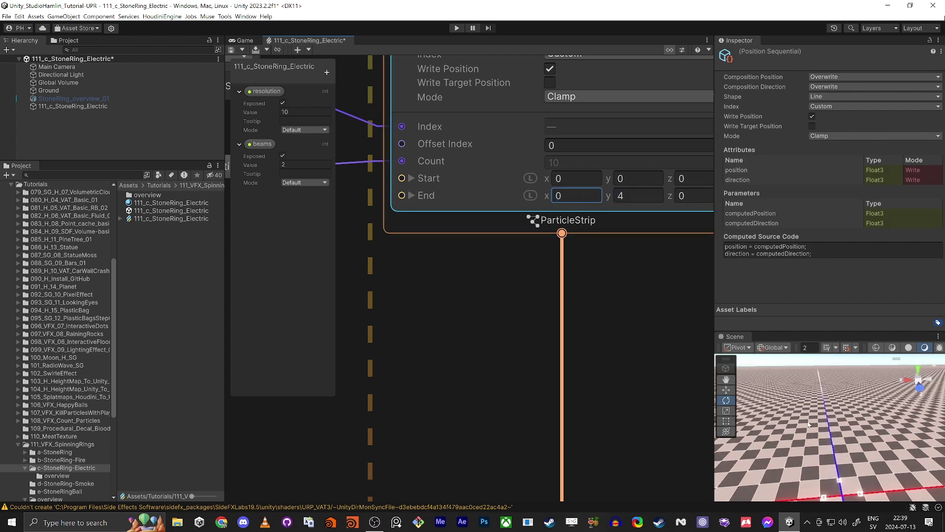
pyautogui.moveTo(828, 402); pyautogui.dragTo(831, 432, button='right')
pyautogui.scroll(-4, 535, 399)
# Add an Orient: Face Camera Position block to Output ParticleStrip URP Lit Quad and check the strip in the scene.
pyautogui.moveTo(476, 428); pyautogui.dragTo(549, 161, button='middle')
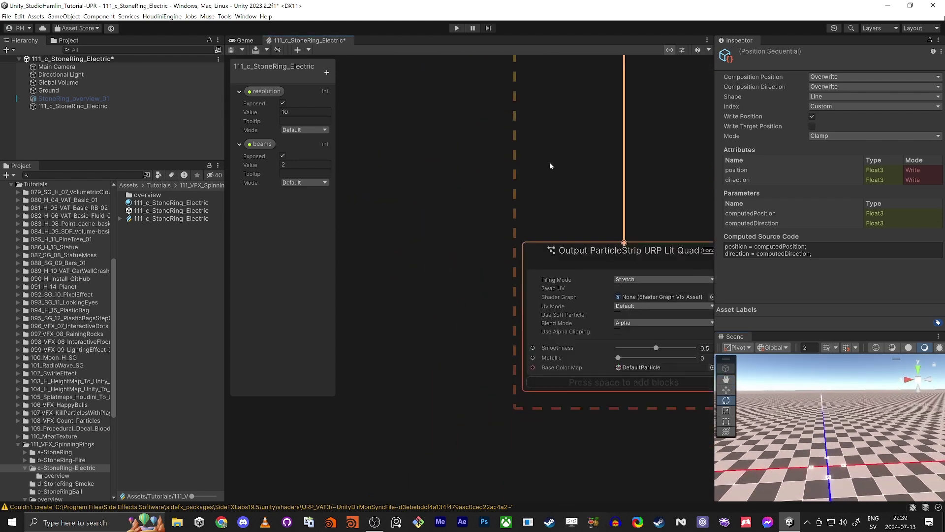
pyautogui.scroll(-2, 550, 162)
pyautogui.moveTo(460, 270); pyautogui.dragTo(427, 249, button='middle')
pyautogui.click(515, 215)
pyautogui.press('space')
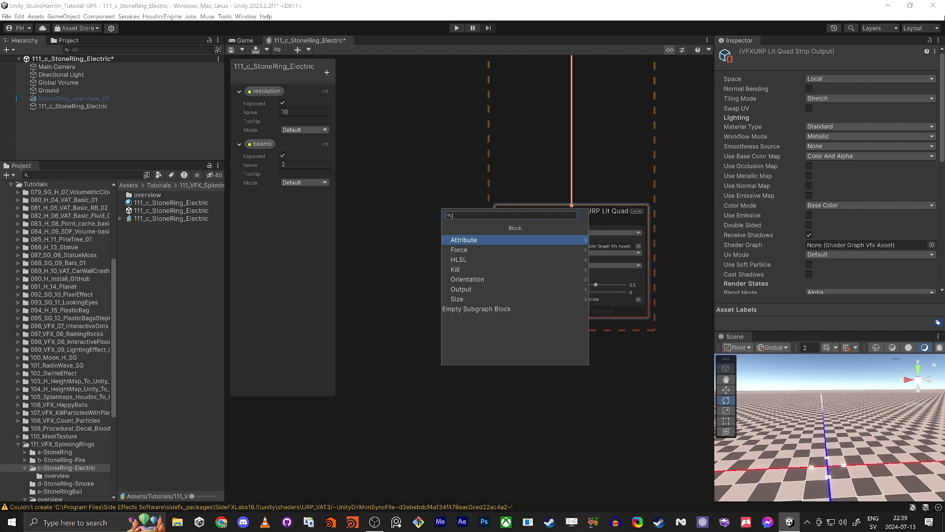
pyautogui.write('i')
pyautogui.press('BackSpace')
pyautogui.write('orien')
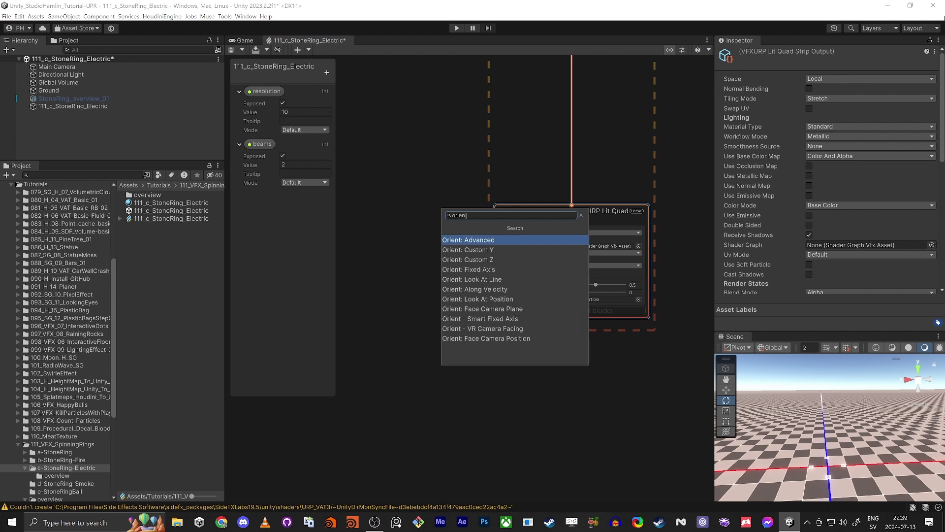
pyautogui.write(' ca')
pyautogui.press('Down')
pyautogui.press('Down')
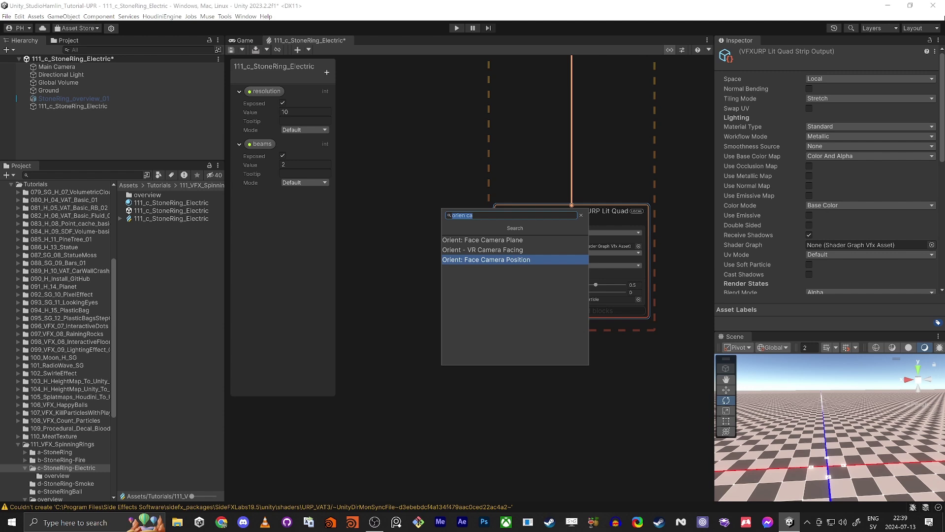
pyautogui.press('Return')
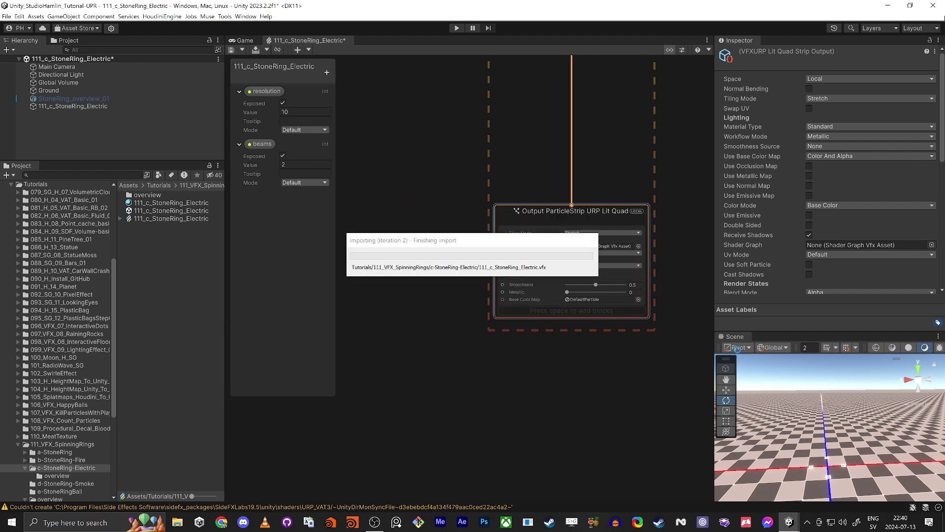
pyautogui.moveTo(843, 436); pyautogui.dragTo(820, 385, button='right')
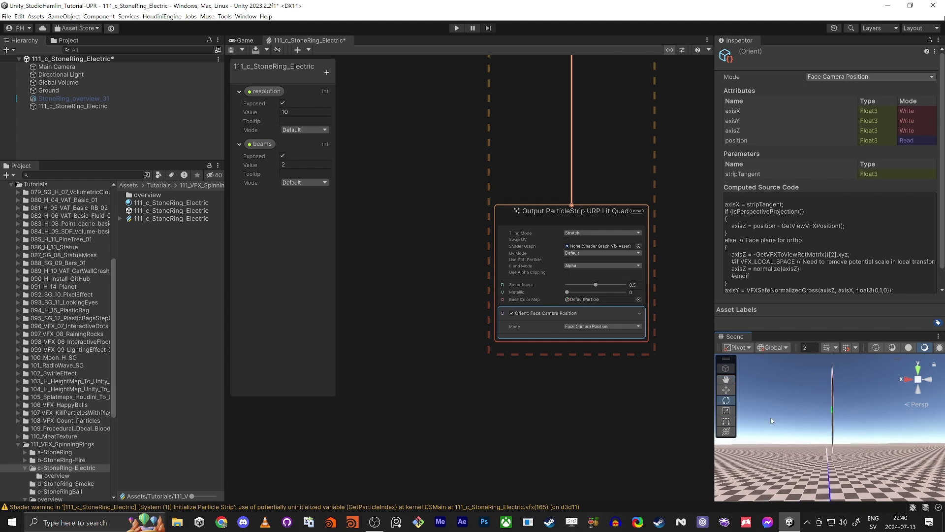
pyautogui.scroll(1, 843, 431)
pyautogui.scroll(-4, 844, 432)
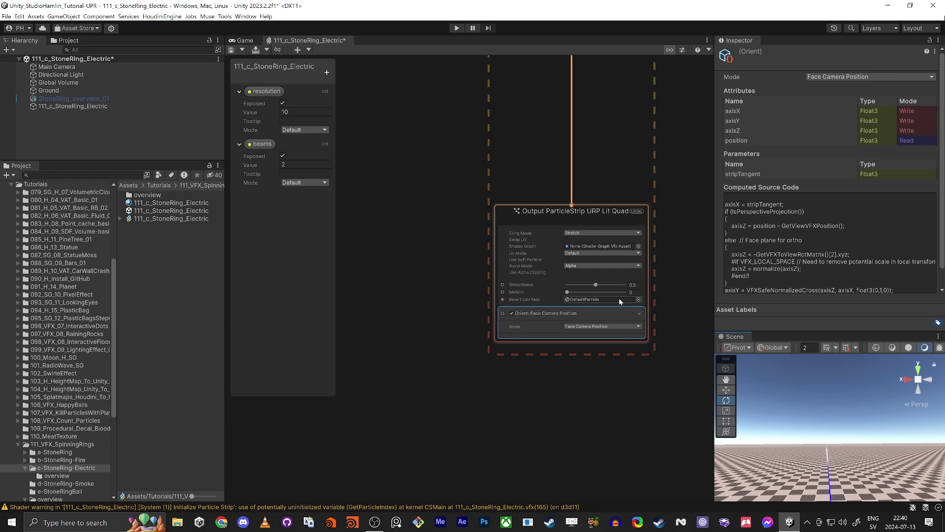
# Set the Base Color Map of Output ParticleStrip URP Lit Quad to the DefaultDot texture.
pyautogui.scroll(2, 618, 297)
pyautogui.click(649, 299)
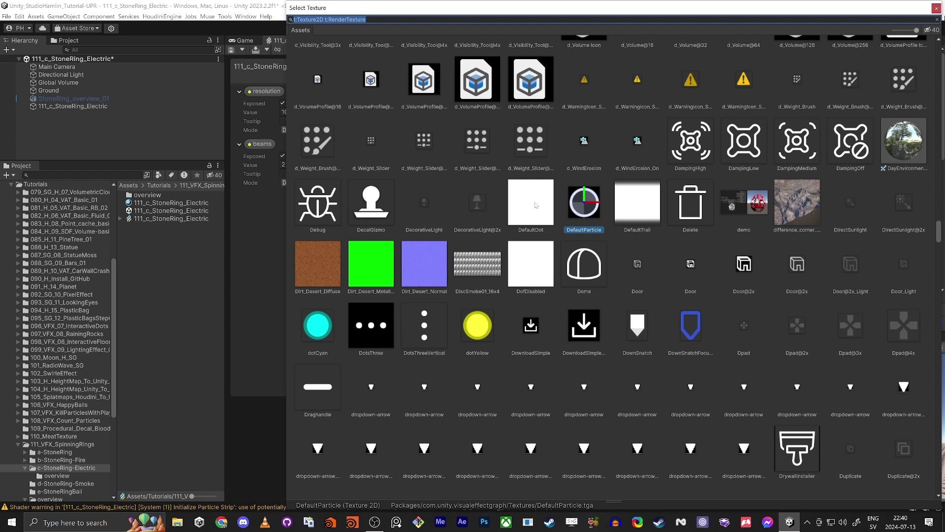
pyautogui.click(531, 212)
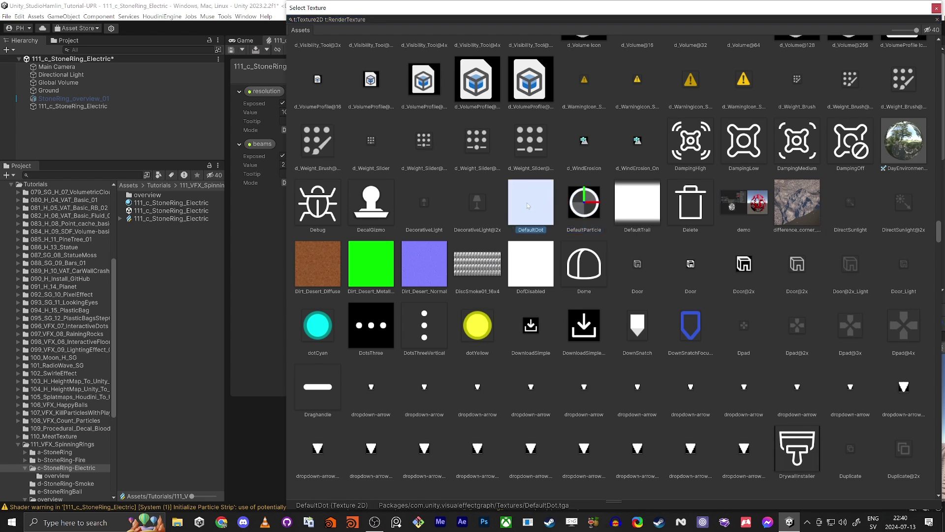
pyautogui.doubleClick(528, 206)
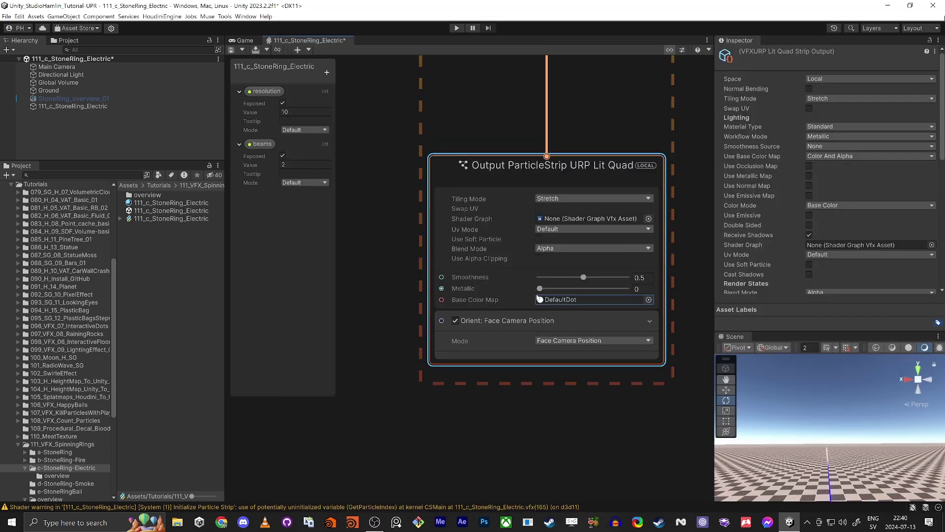
# Set the Base Color Map of Output ParticleStrip URP Lit Quad to a plain white Square texture found by searching "sq".
pyautogui.click(539, 298)
pyautogui.click(649, 300)
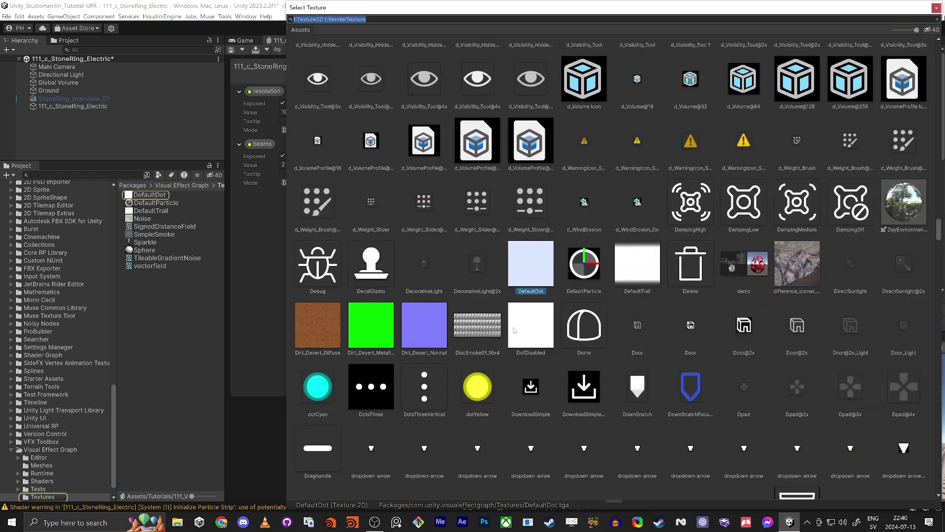
pyautogui.scroll(-3, 441, 229)
pyautogui.scroll(5, 441, 229)
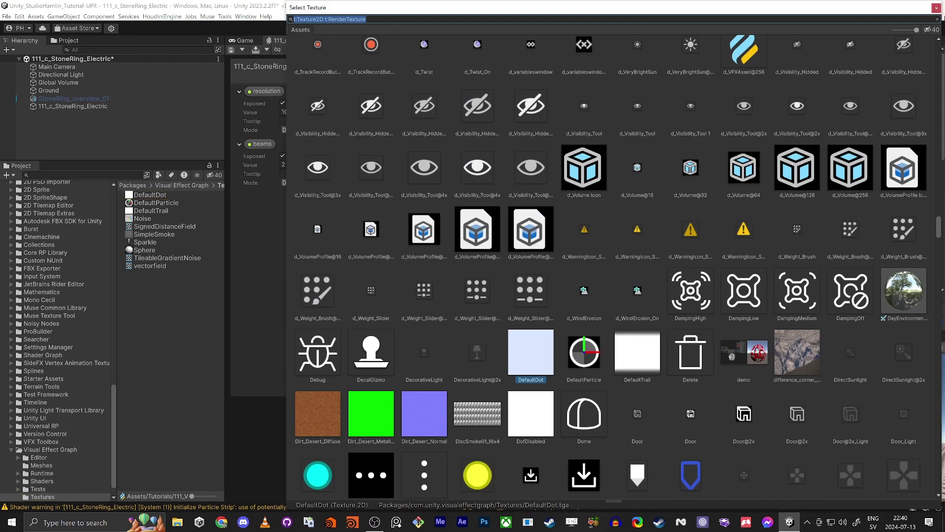
pyautogui.click(410, 19)
pyautogui.moveTo(359, 20); pyautogui.dragTo(243, 23)
pyautogui.write('s')
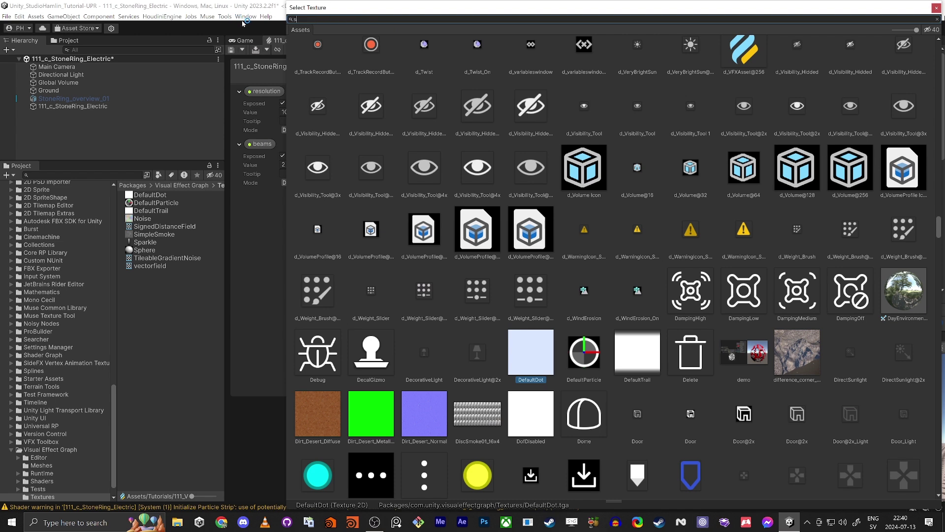
pyautogui.write('q')
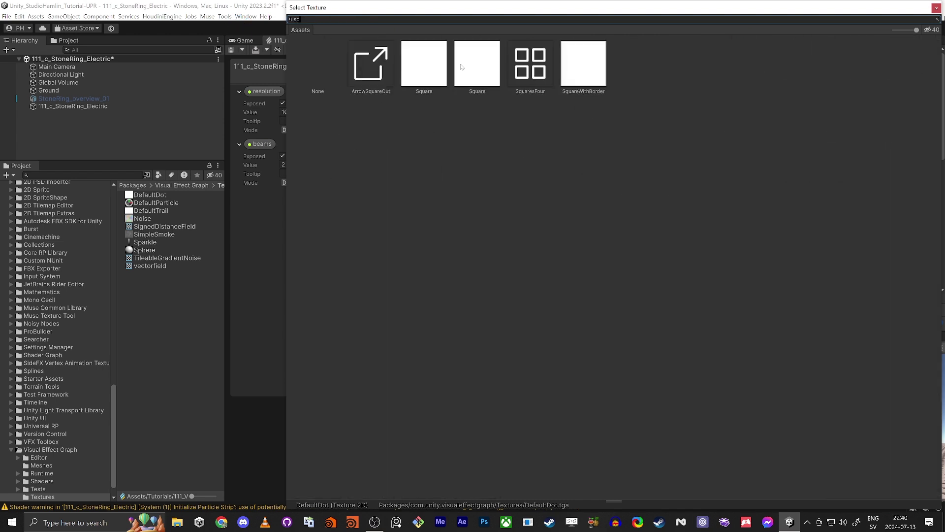
pyautogui.doubleClick(462, 67)
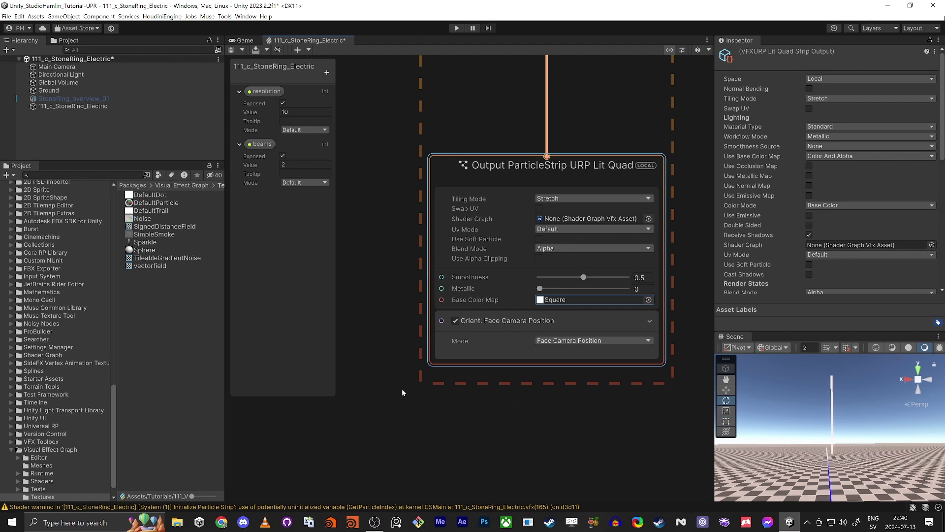
# Move the Get Attribute: particleIndexInStrip and resolution nodes up and farther away from the Set Position (Sequential: Line) block.
pyautogui.scroll(-4, 436, 421)
pyautogui.moveTo(432, 200); pyautogui.dragTo(509, 438, button='middle')
pyautogui.scroll(3, 484, 393)
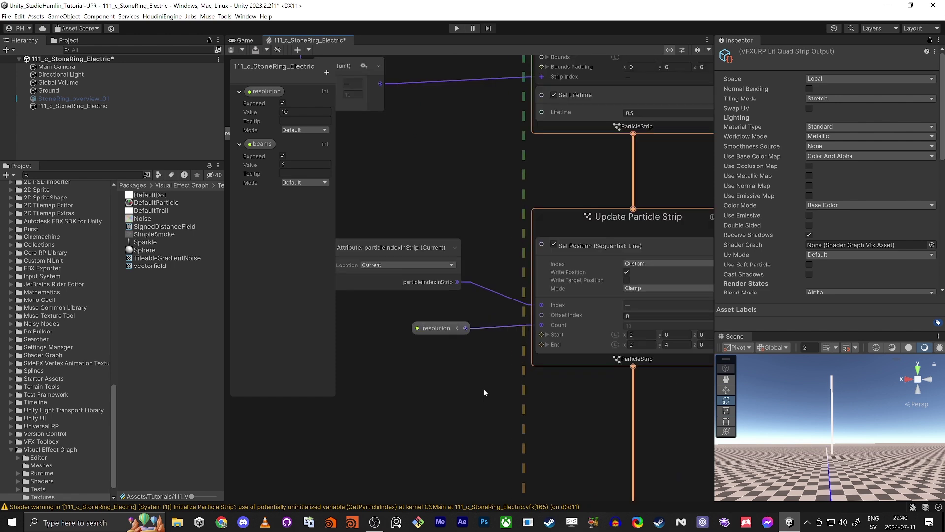
pyautogui.scroll(1, 485, 393)
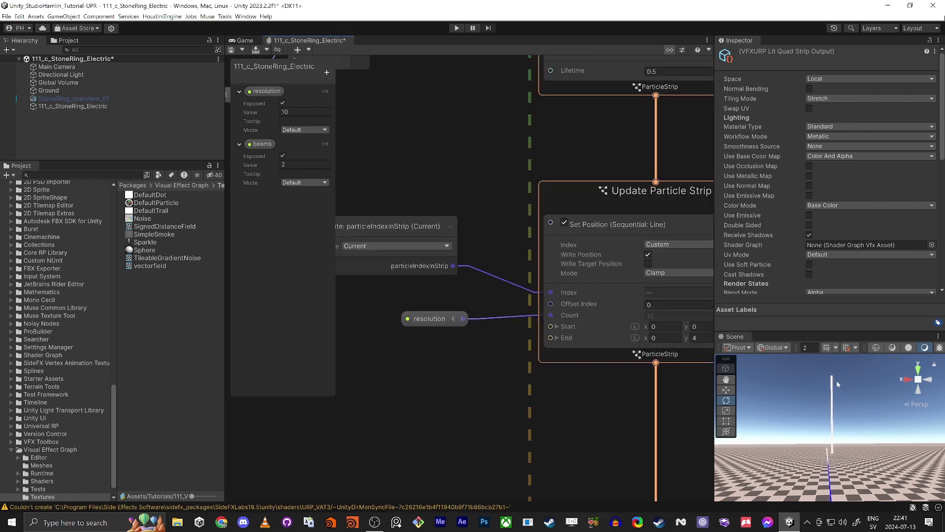
pyautogui.moveTo(393, 381); pyautogui.dragTo(482, 369, button='middle')
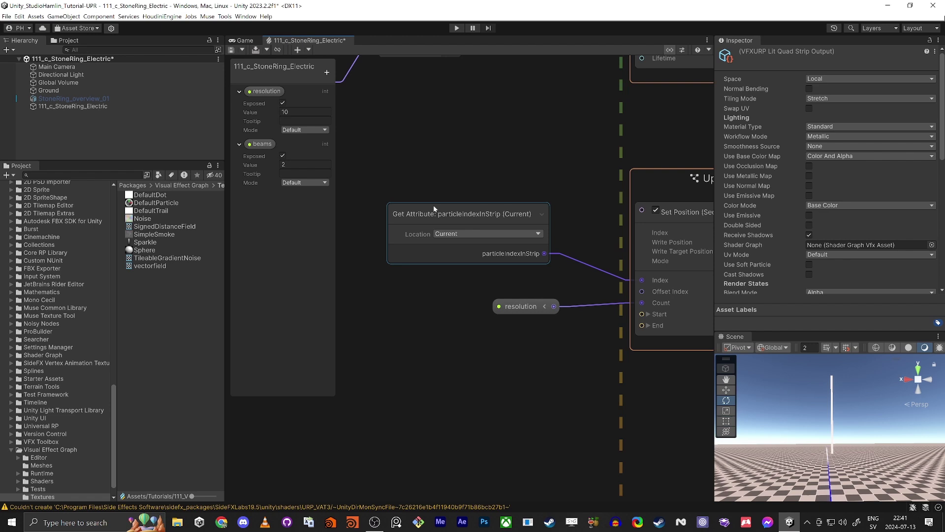
pyautogui.moveTo(436, 219); pyautogui.dragTo(404, 173)
pyautogui.moveTo(516, 307); pyautogui.dragTo(489, 290)
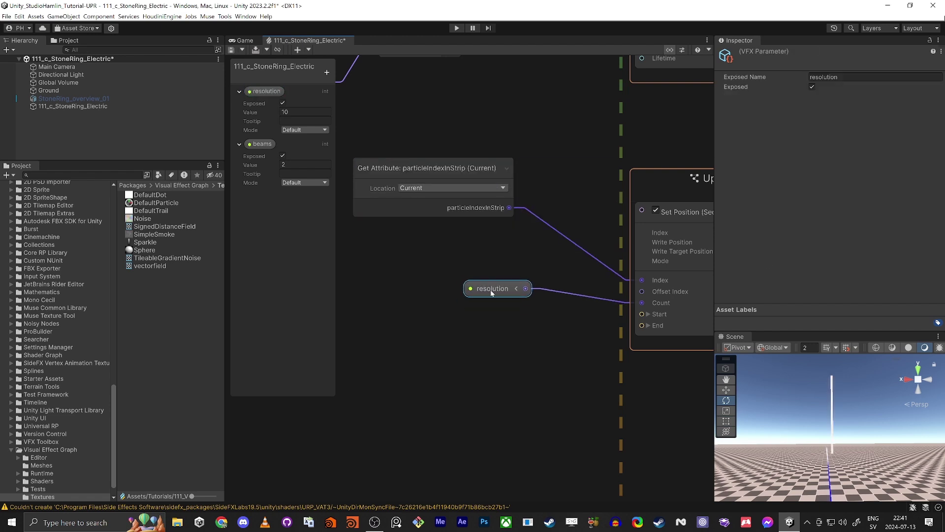
# Expand the Start and End inputs of the Set Position (Sequential: Line) block into their X, Y and Z components.
pyautogui.moveTo(664, 341); pyautogui.dragTo(511, 338, button='middle')
pyautogui.scroll(1, 511, 338)
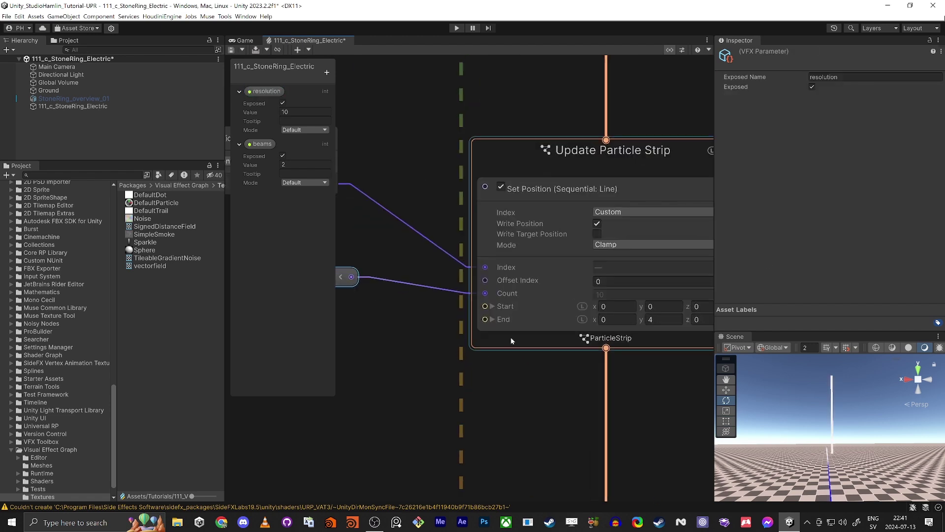
pyautogui.click(493, 306)
pyautogui.click(492, 358)
pyautogui.moveTo(427, 334); pyautogui.dragTo(503, 313, button='middle')
pyautogui.scroll(-2, 492, 315)
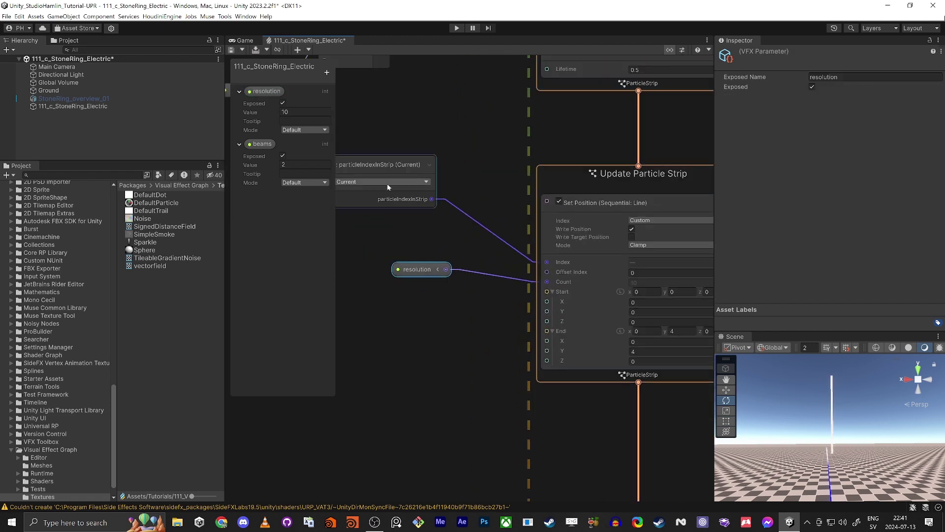
# Duplicate the Get Attribute: particleIndexInStrip node below resolution and connect its output to Start X of the Set Position line.
pyautogui.click(386, 164)
pyautogui.scroll(1, 485, 307)
pyautogui.hotkey('ctrl', 'v')
pyautogui.moveTo(481, 343); pyautogui.dragTo(465, 272)
pyautogui.scroll(3, 486, 285)
pyautogui.moveTo(581, 225); pyautogui.dragTo(432, 257, button='middle')
pyautogui.scroll(-1, 441, 204)
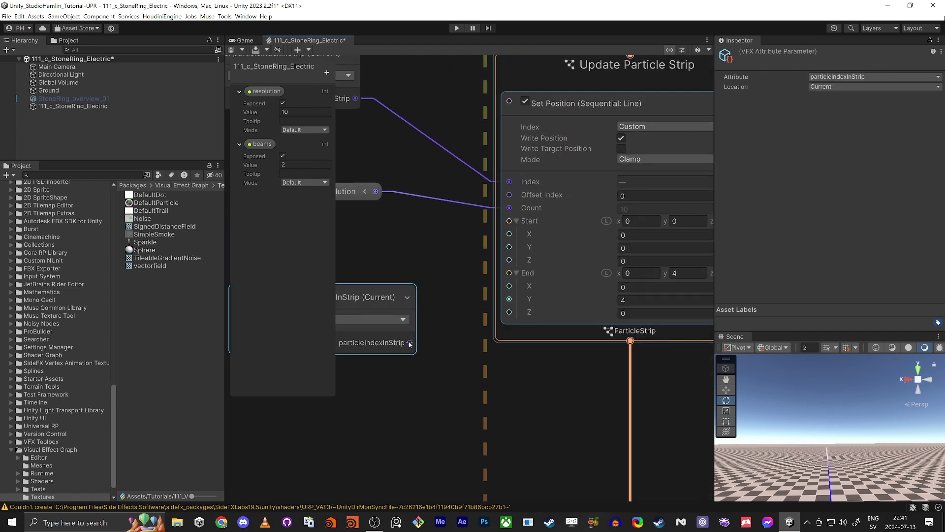
pyautogui.moveTo(410, 344); pyautogui.dragTo(509, 233)
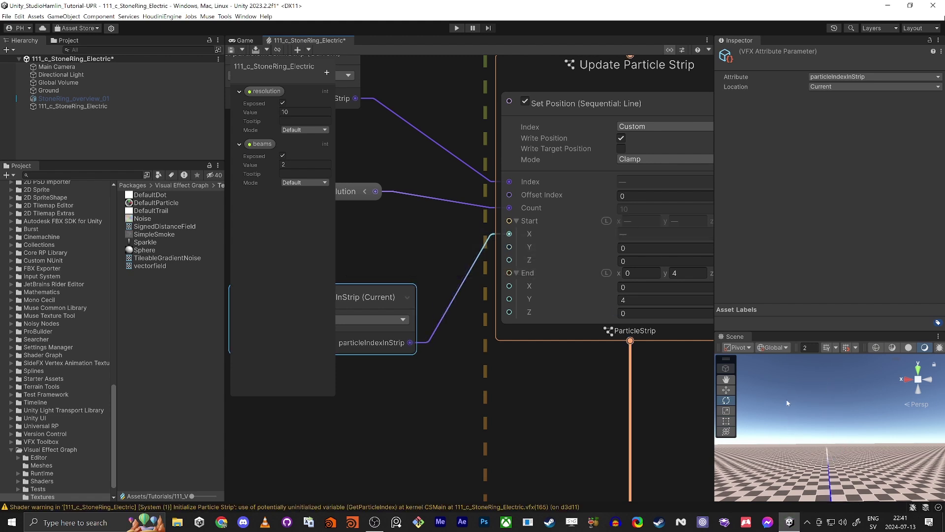
# Delete the duplicated particleIndexInStrip node that feeds Start X.
pyautogui.moveTo(410, 348); pyautogui.dragTo(436, 315)
pyautogui.click(415, 353)
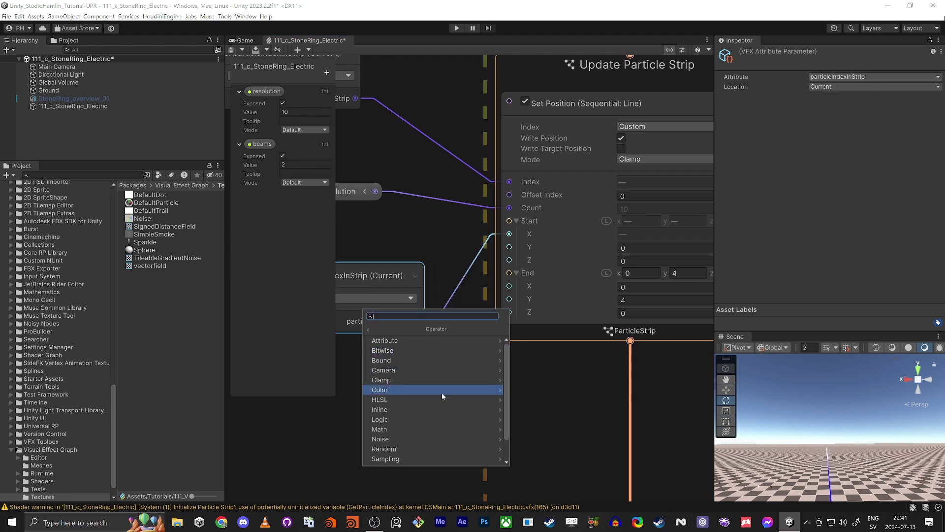
pyautogui.click(515, 414)
pyautogui.scroll(-2, 514, 413)
pyautogui.click(411, 301)
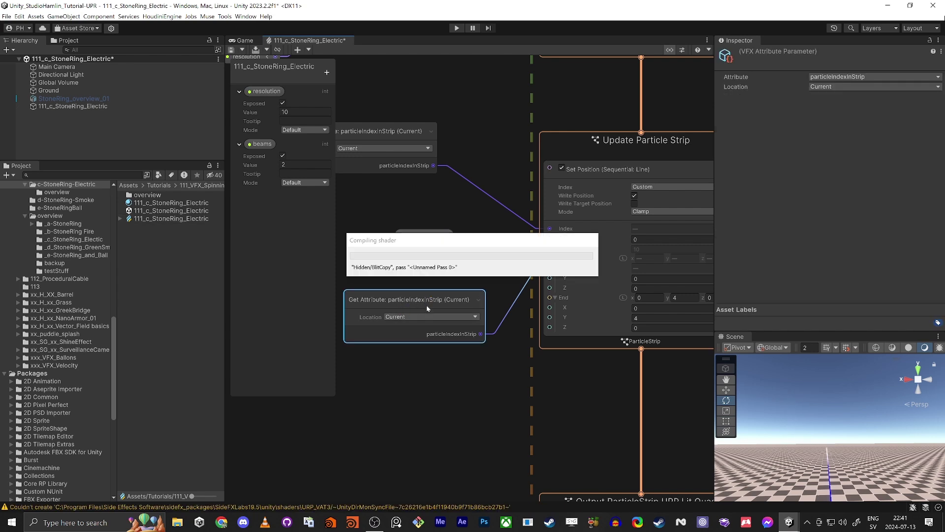
pyautogui.press('Delete')
pyautogui.press('space')
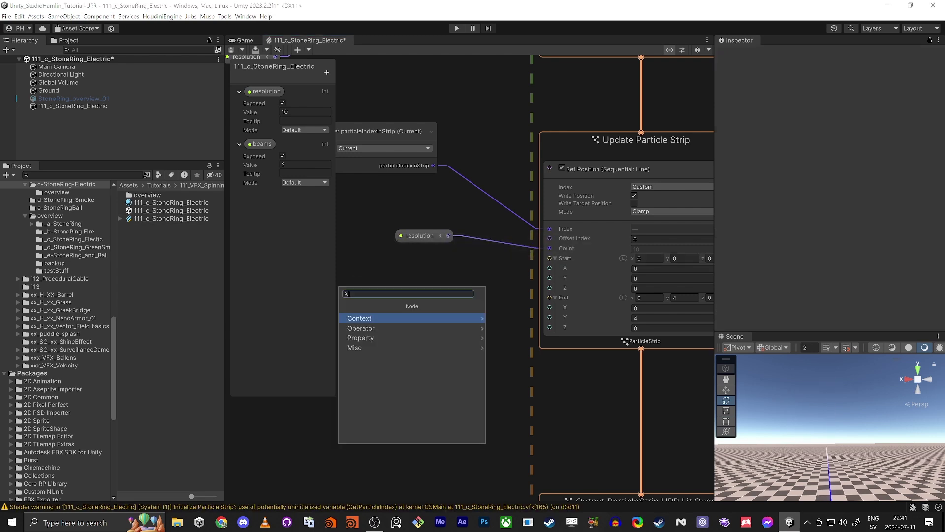
pyautogui.write('strip')
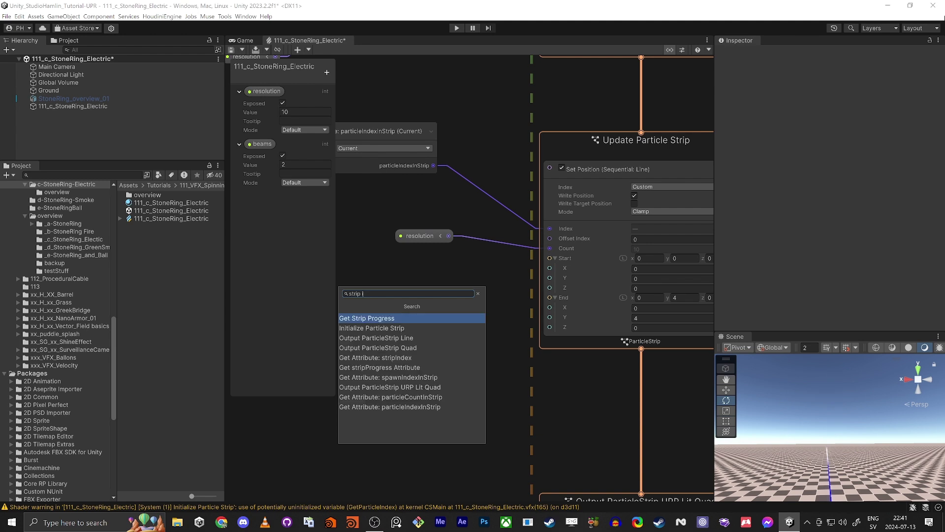
pyautogui.press('BackSpace')
pyautogui.press('BackSpace')
pyautogui.press('BackSpace')
pyautogui.write('particle str')
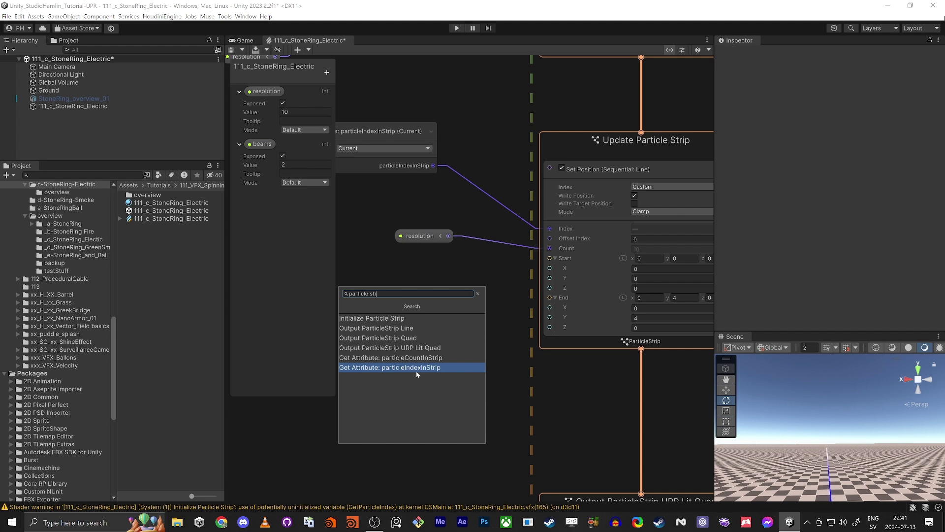
pyautogui.click(502, 391)
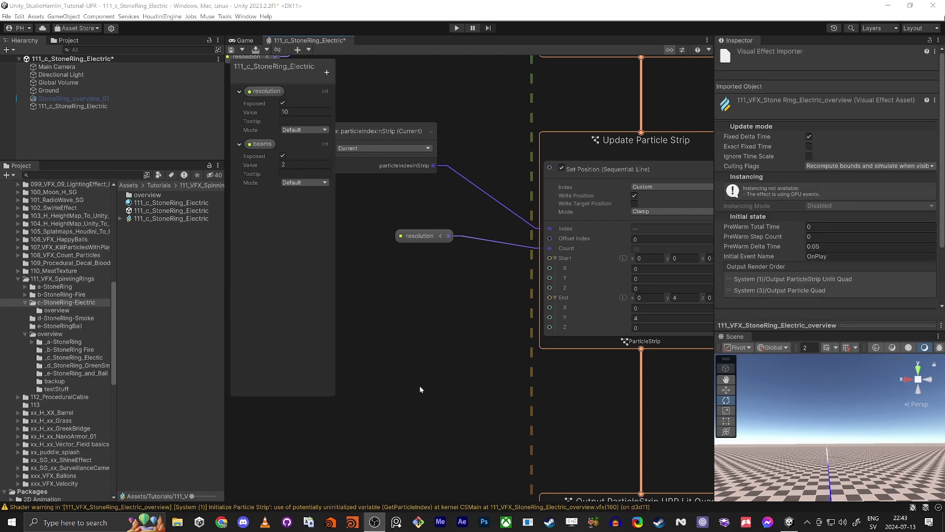
# Add a Random Number node below the resolution node and set its Seed mode to Per Particle Strip.
pyautogui.press('space')
pyautogui.write('rand')
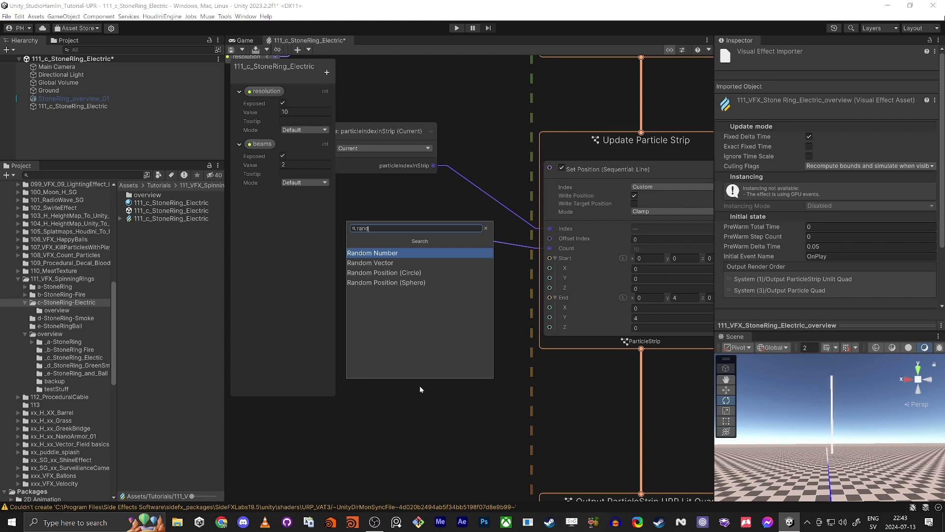
pyautogui.press('Return')
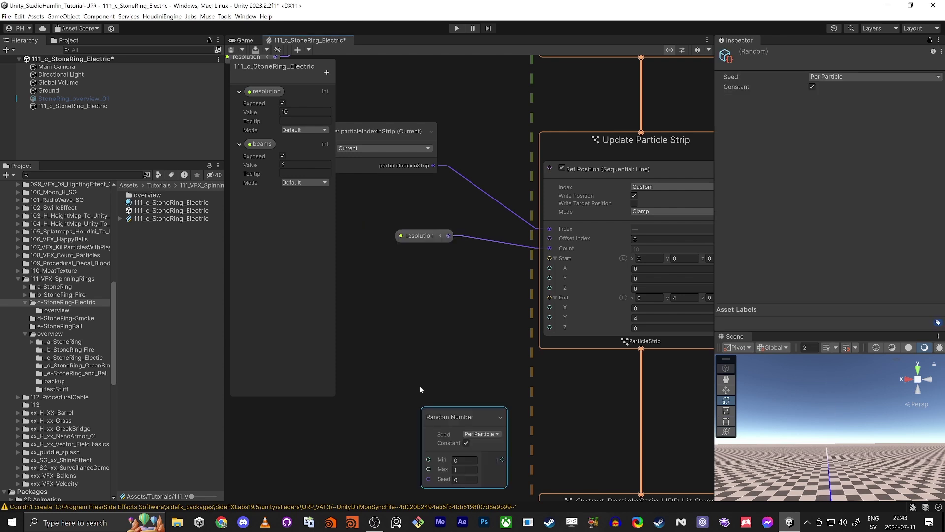
pyautogui.moveTo(465, 418); pyautogui.dragTo(414, 314)
pyautogui.click(422, 329)
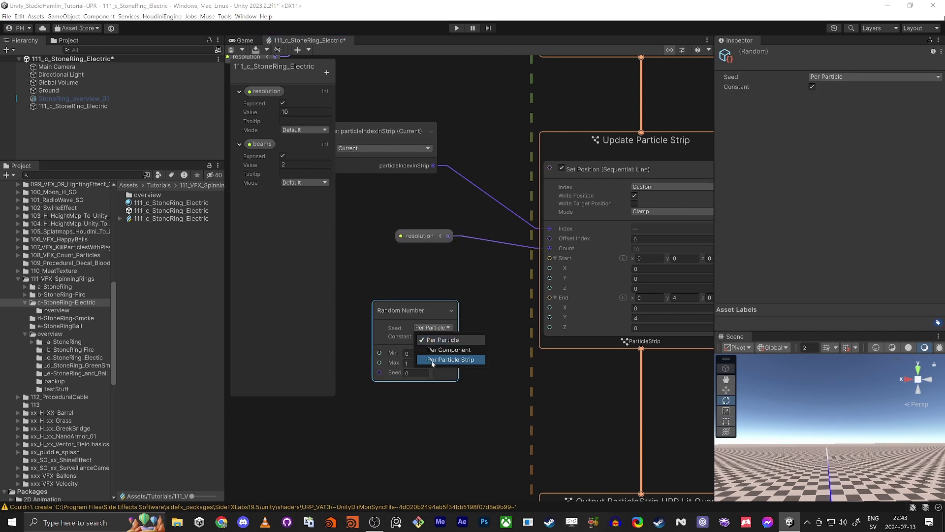
pyautogui.click(466, 360)
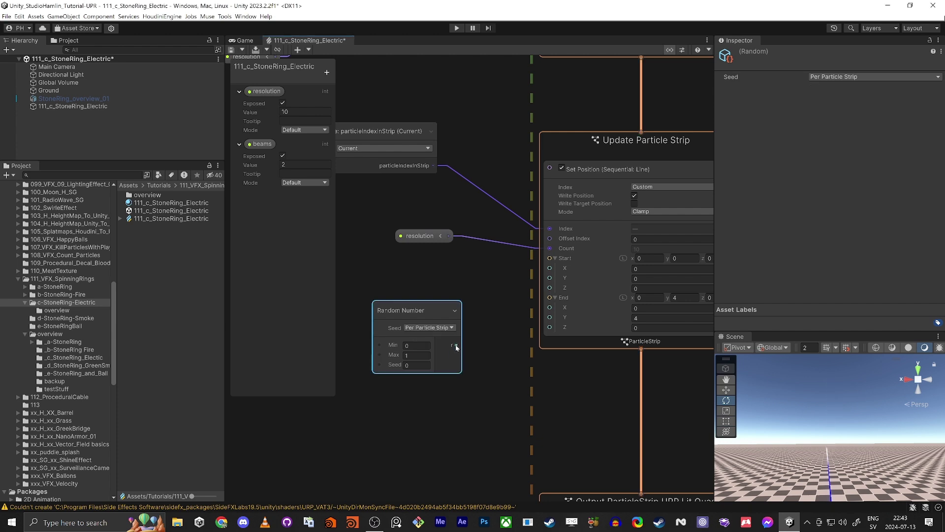
# Connect the Random Number output to both Start X and End X of the Set Position line and set its Max to 4.
pyautogui.moveTo(456, 345); pyautogui.dragTo(540, 267)
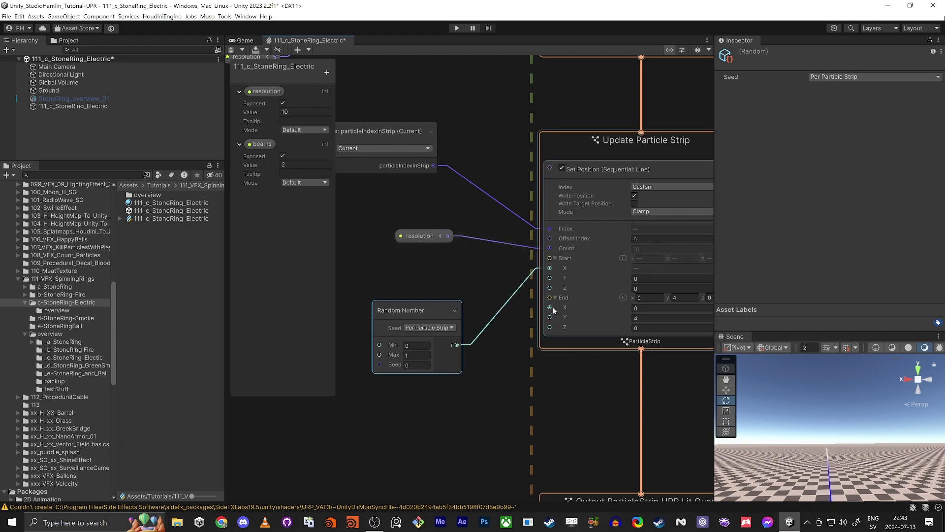
pyautogui.moveTo(550, 308); pyautogui.dragTo(464, 349)
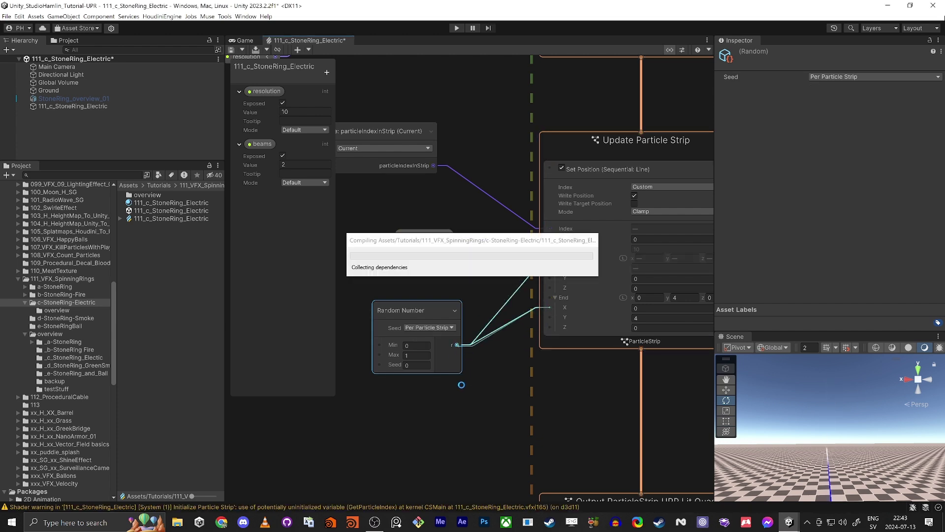
pyautogui.click(416, 355)
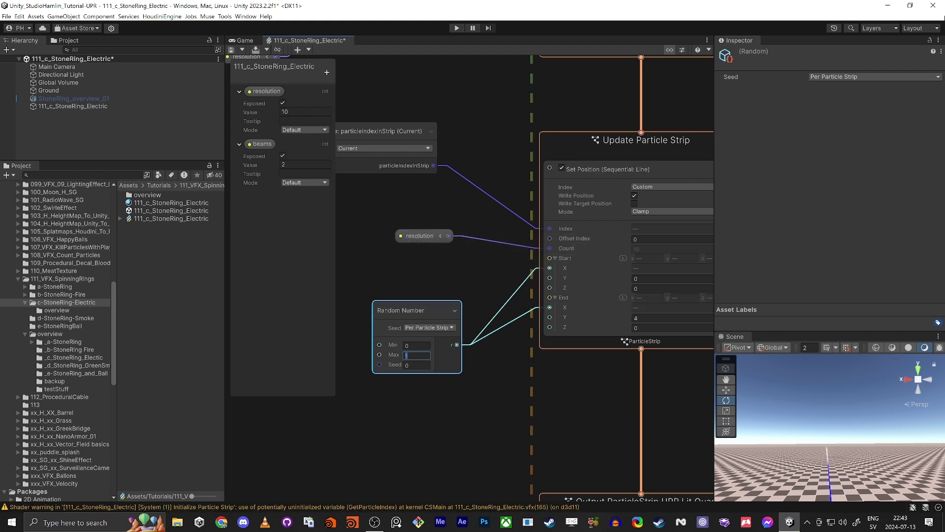
pyautogui.write('4')
pyautogui.click(418, 380)
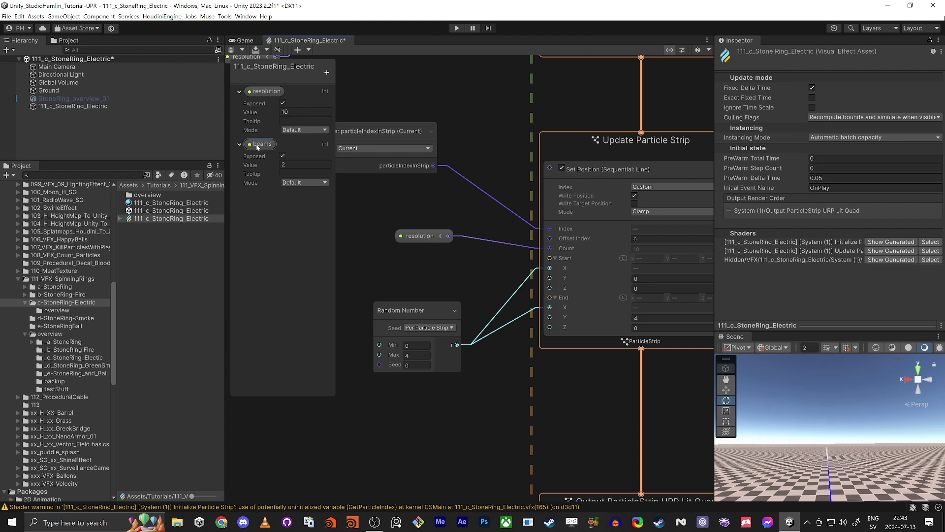
# Try a beams value of 11 and set it back to 2.
pyautogui.click(300, 164)
pyautogui.write('4')
pyautogui.press('BackSpace')
pyautogui.write('11')
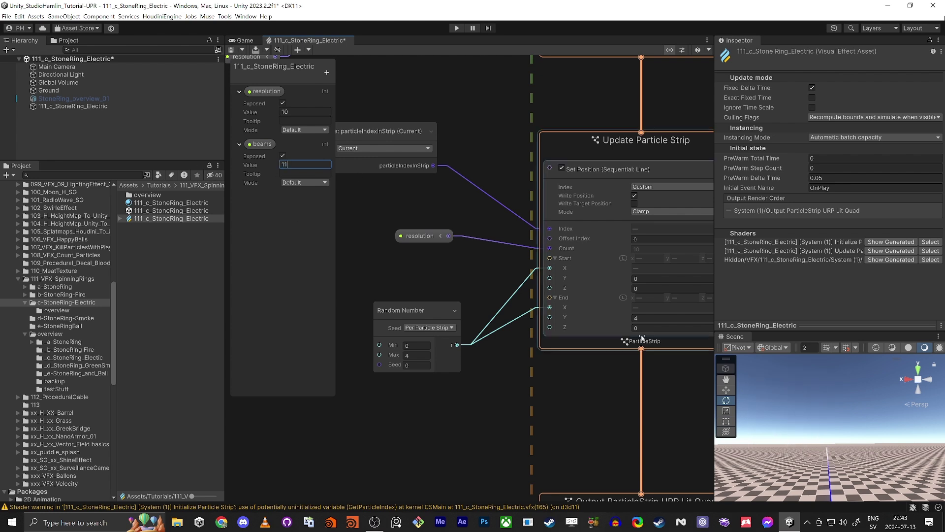
pyautogui.click(262, 165)
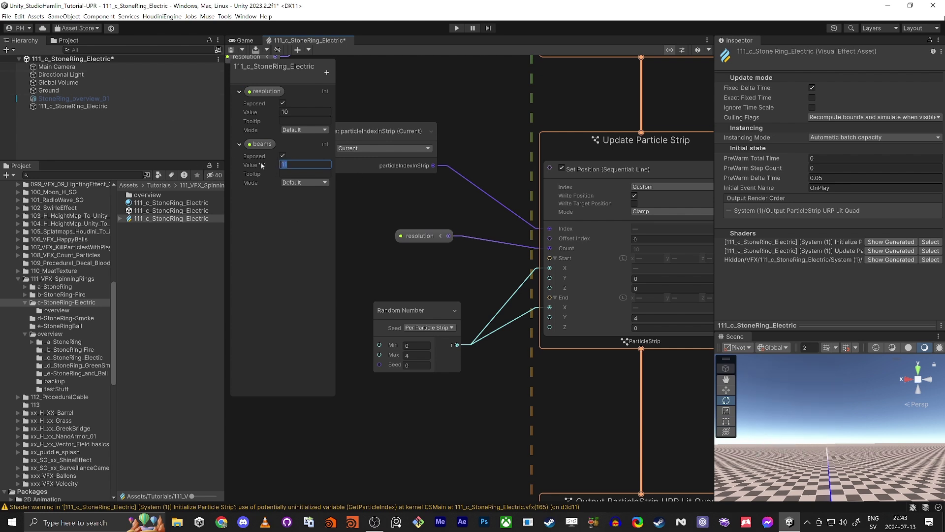
pyautogui.write('1')
pyautogui.click(288, 165)
# Add a Set Color block to the Output ParticleStrip URP Lit Quad context.
pyautogui.moveTo(469, 421); pyautogui.dragTo(474, 385, button='middle')
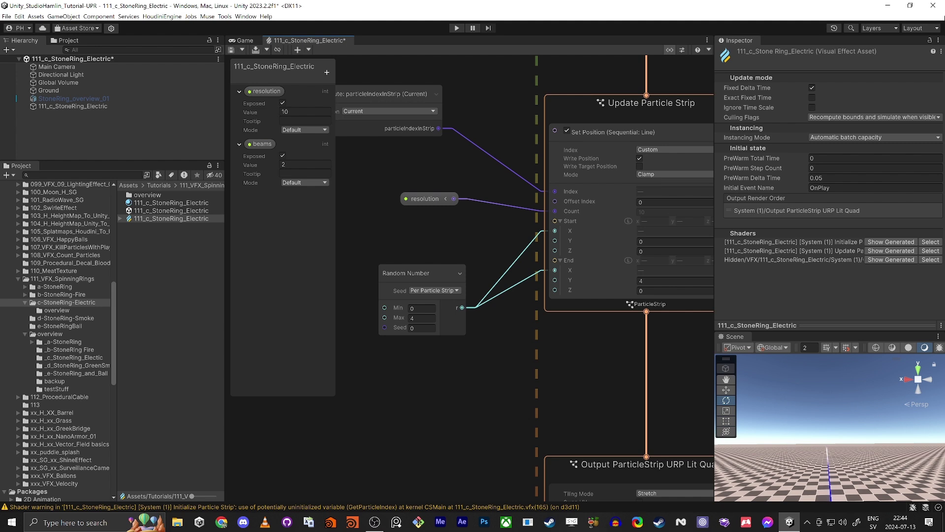
pyautogui.moveTo(414, 408); pyautogui.dragTo(400, 251, button='middle')
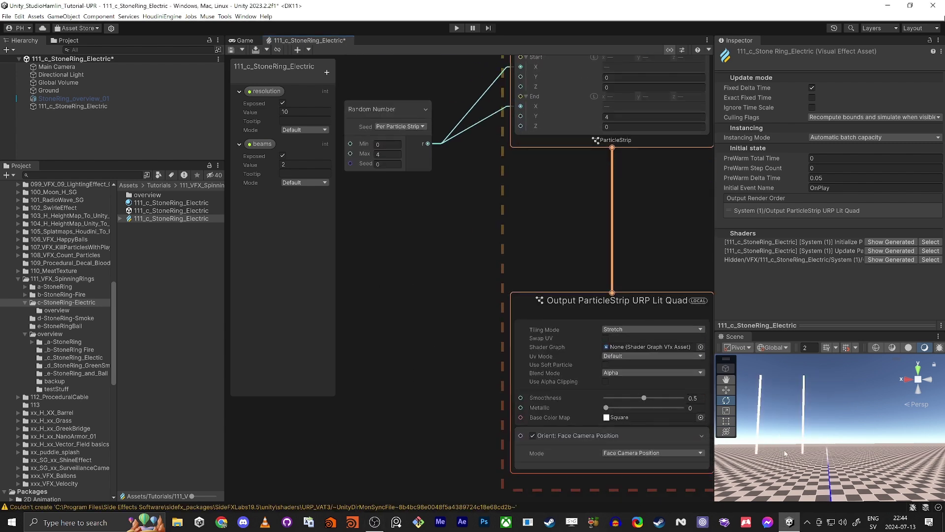
pyautogui.moveTo(697, 471); pyautogui.dragTo(687, 383, button='middle')
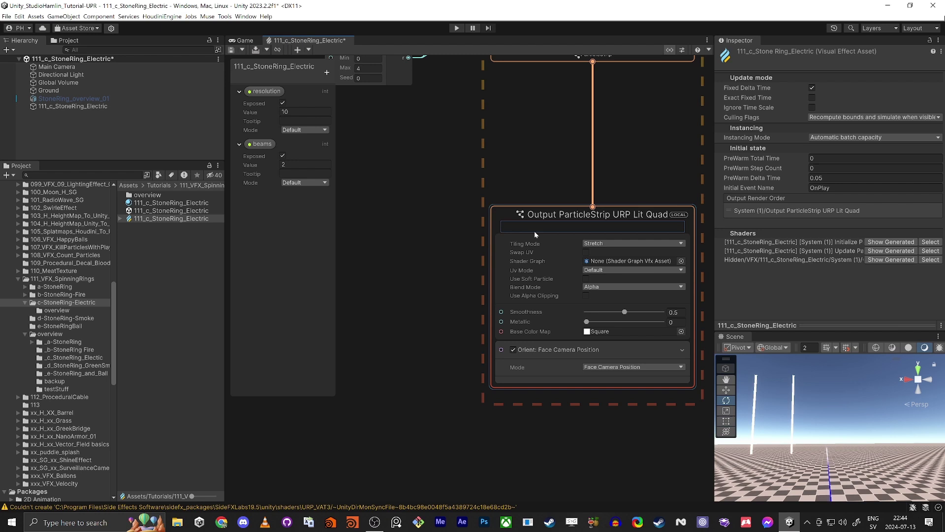
pyautogui.click(657, 308)
pyautogui.press('space')
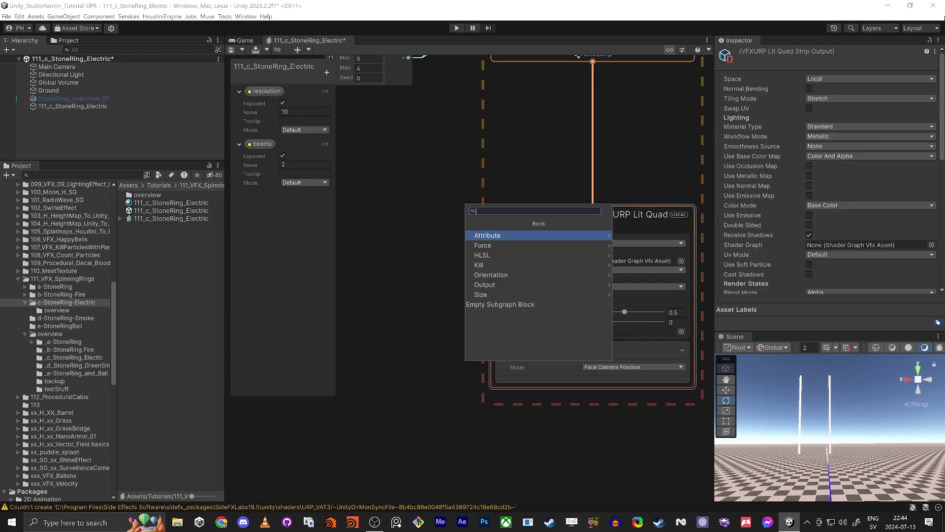
pyautogui.write('set color')
pyautogui.press('Return')
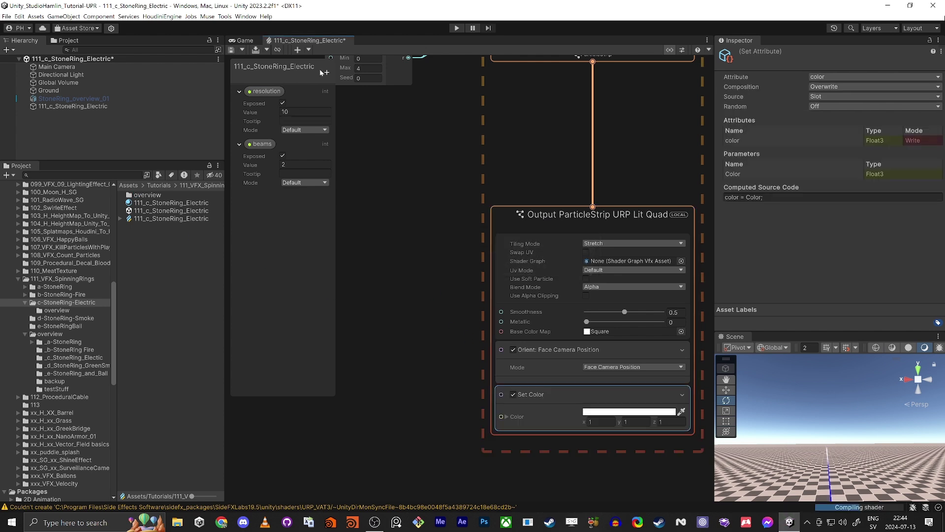
# Add a Color property to the blackboard and connect it to the Set Color block's Color input.
pyautogui.click(327, 73)
pyautogui.click(364, 183)
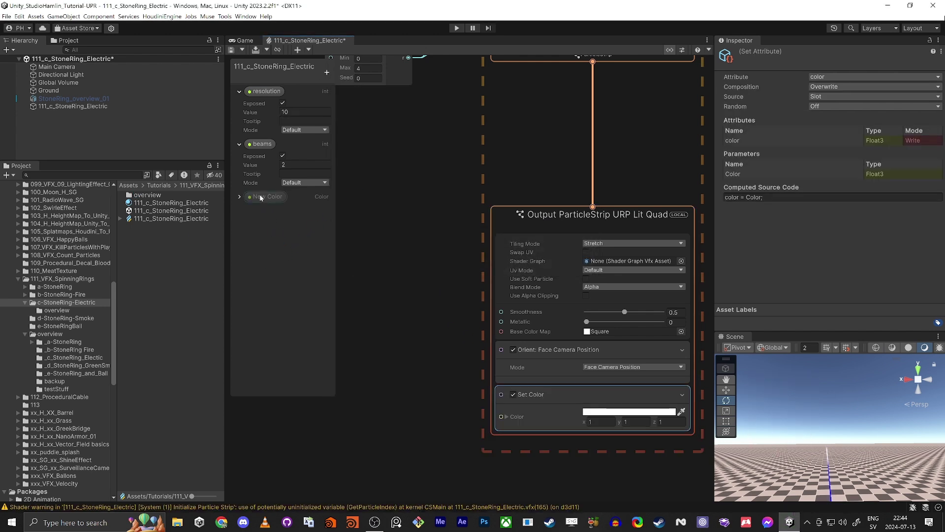
pyautogui.moveTo(362, 291); pyautogui.dragTo(502, 416)
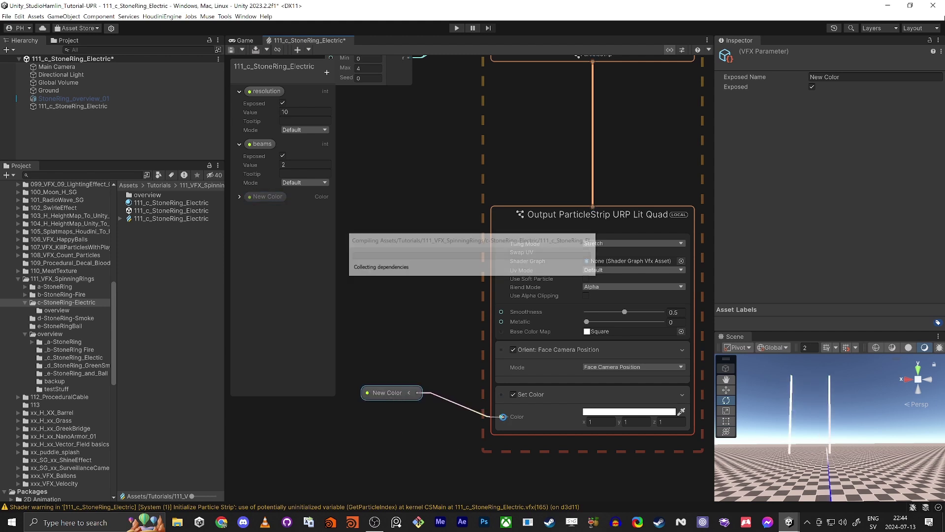
# Set the New Color property to an HDR cyan with green 187, blue 255 and intensity 2.
pyautogui.click(241, 196)
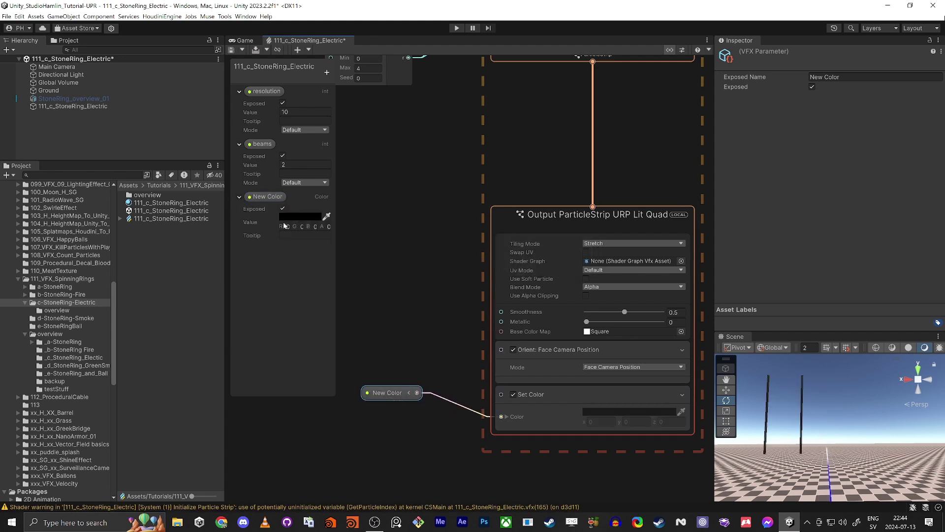
pyautogui.click(270, 199)
pyautogui.click(295, 217)
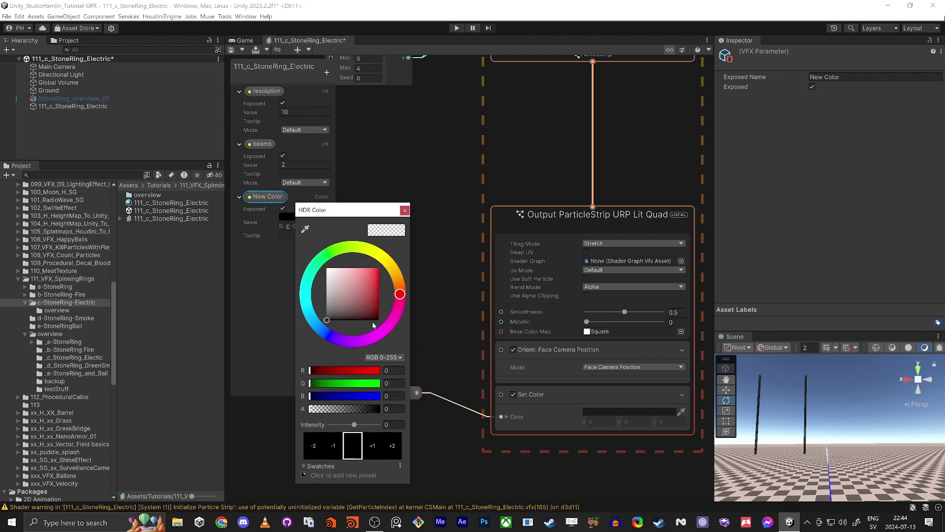
pyautogui.click(307, 306)
pyautogui.moveTo(356, 288)
pyautogui.mouseDown()
pyautogui.moveTo(378, 273)
pyautogui.moveTo(390, 242)
pyautogui.mouseUp()
pyautogui.moveTo(354, 424); pyautogui.dragTo(359, 424)
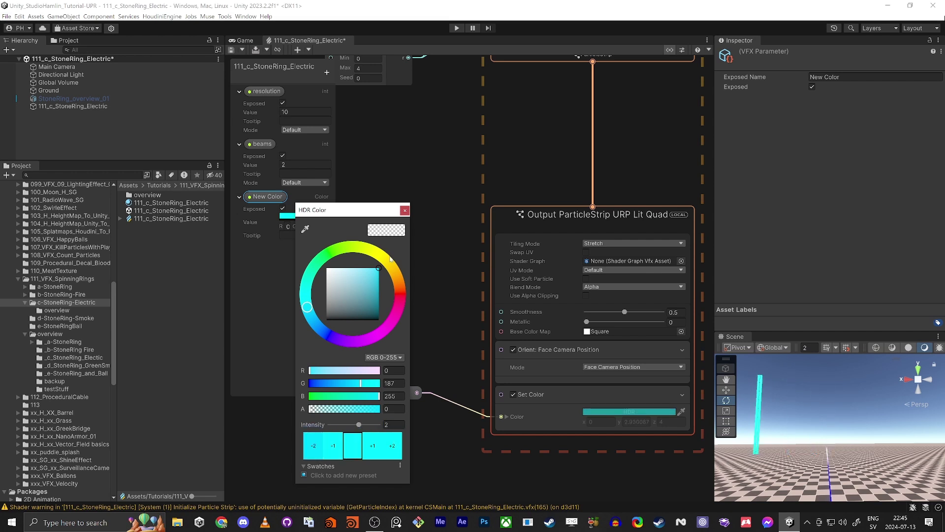
pyautogui.click(404, 209)
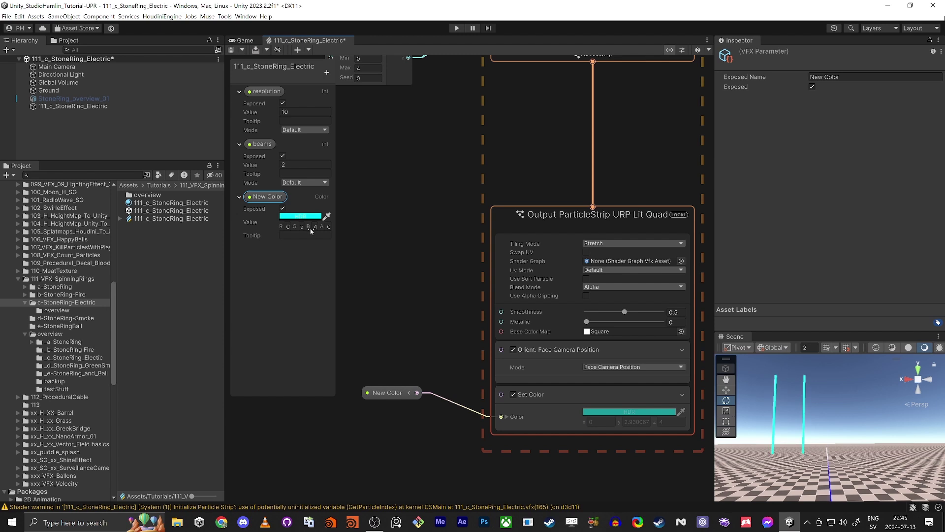
# Nudge the New Color node down slightly and raise the property's green and blue values, with blue at about 12.
pyautogui.moveTo(388, 393); pyautogui.dragTo(389, 397)
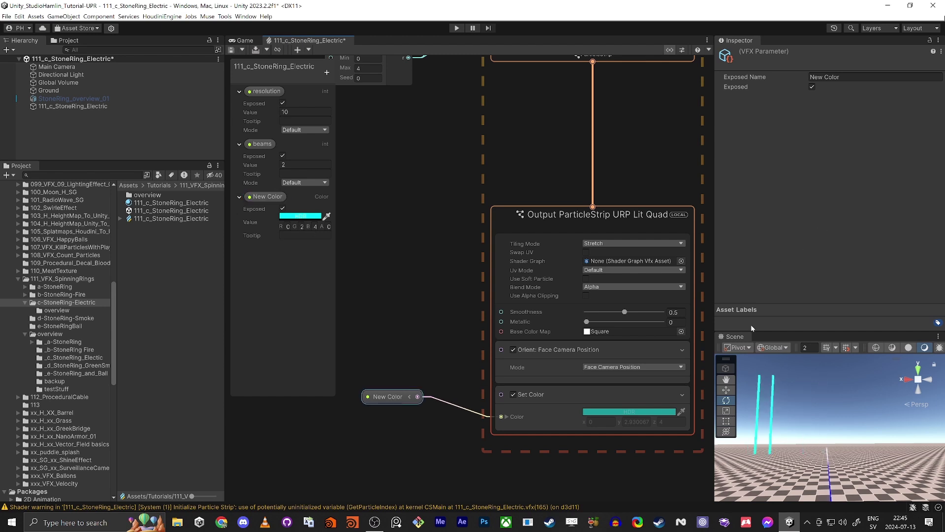
pyautogui.click(594, 418)
pyautogui.click(611, 418)
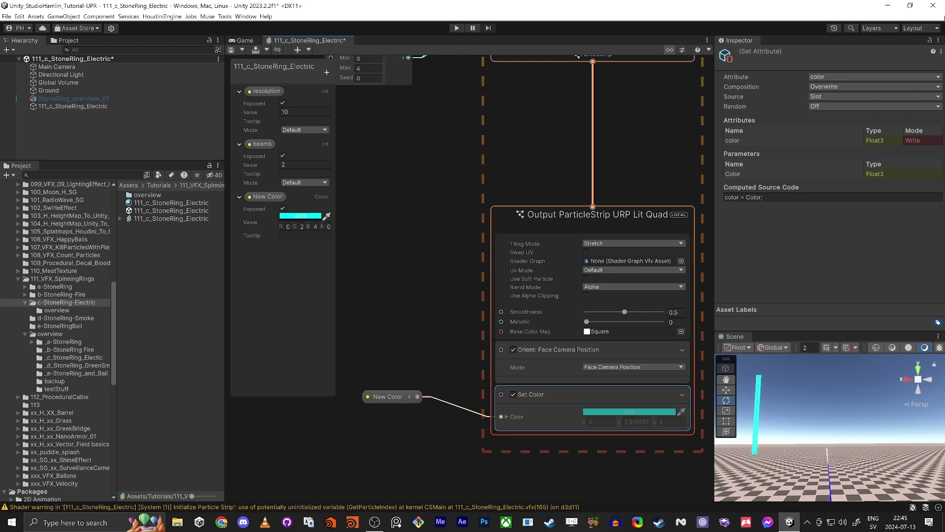
pyautogui.moveTo(307, 227); pyautogui.dragTo(370, 232)
pyautogui.click(301, 226)
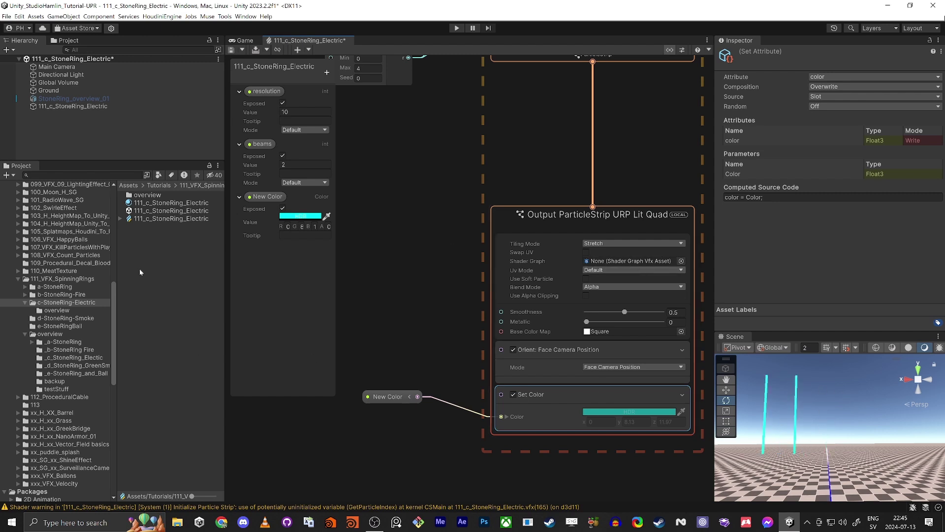
# Create a URP Unlit Shader Graph named 111_c_StoneRing_Electric_particle in the c-StoneRing-Electric folder.
pyautogui.click(76, 303)
pyautogui.rightClick(164, 264)
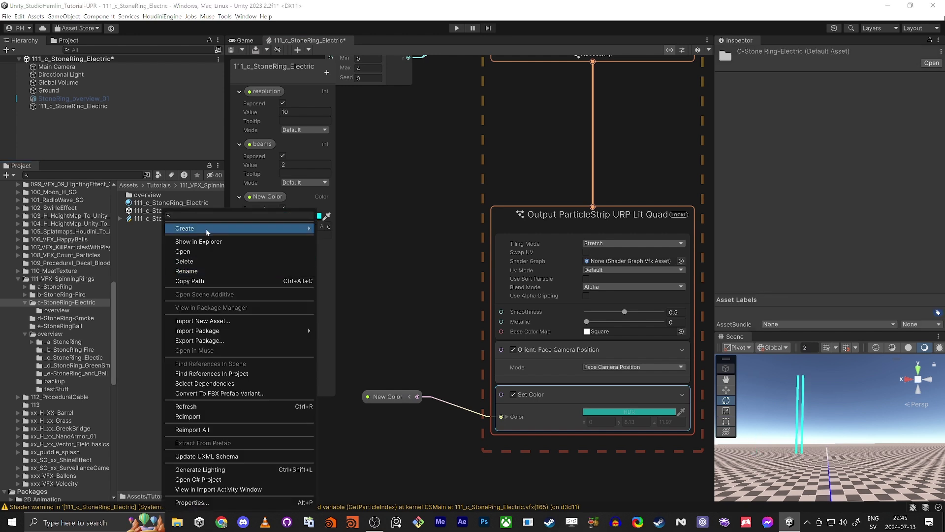
pyautogui.click(206, 229)
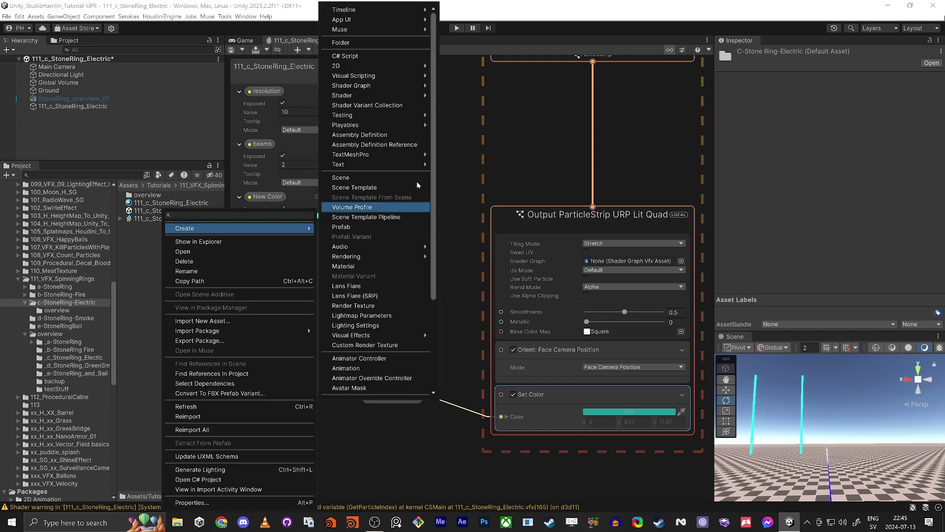
pyautogui.moveTo(382, 87)
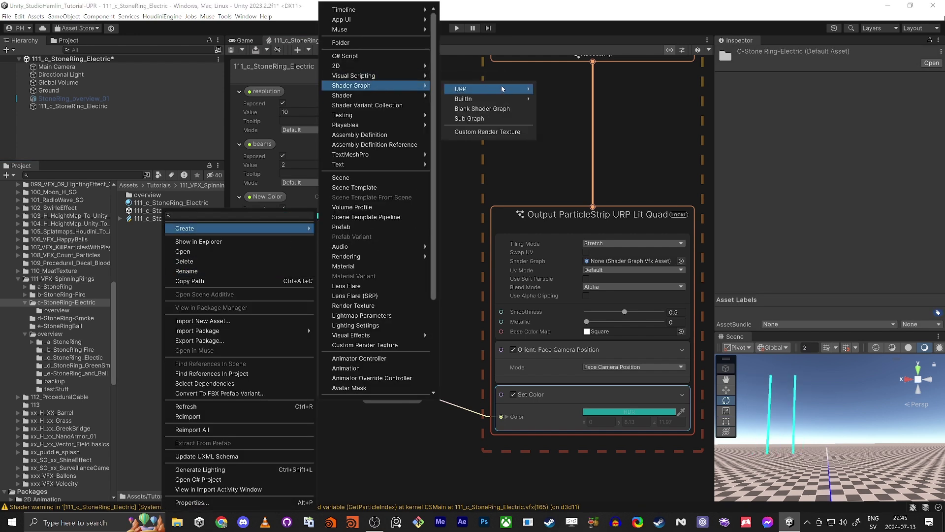
pyautogui.moveTo(523, 91)
pyautogui.click(578, 102)
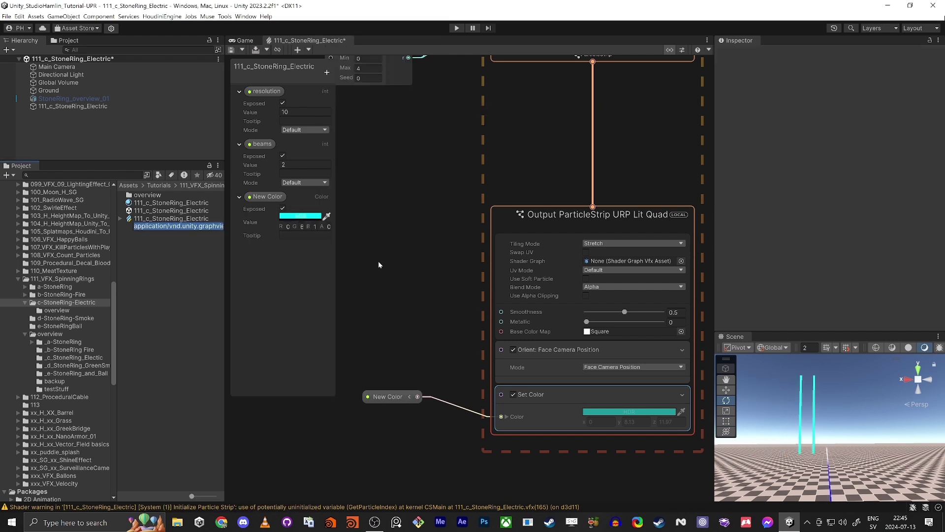
pyautogui.write('111_')
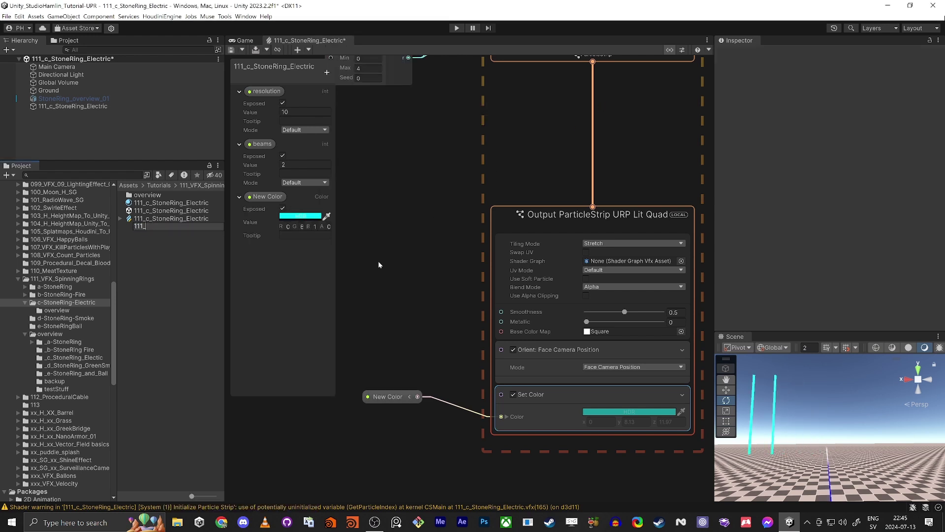
pyautogui.write('c_StoneR')
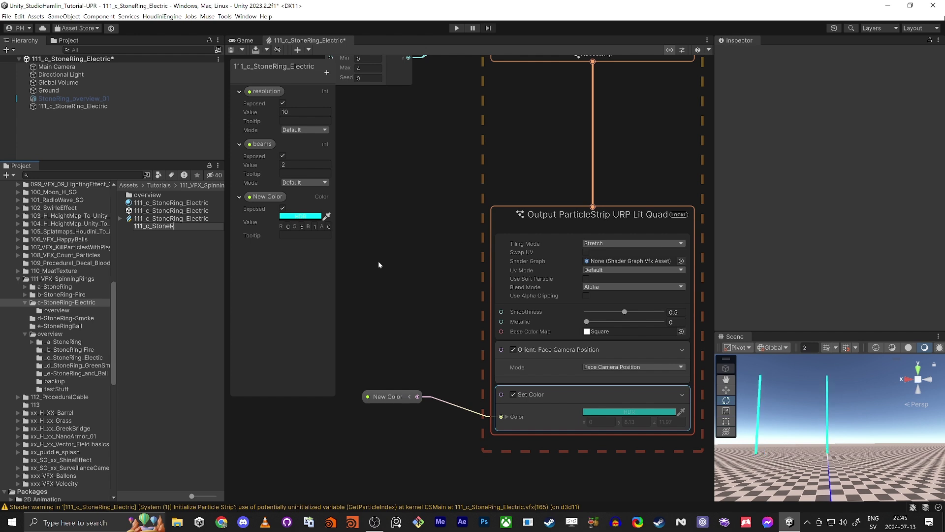
pyautogui.write('ing_Electric')
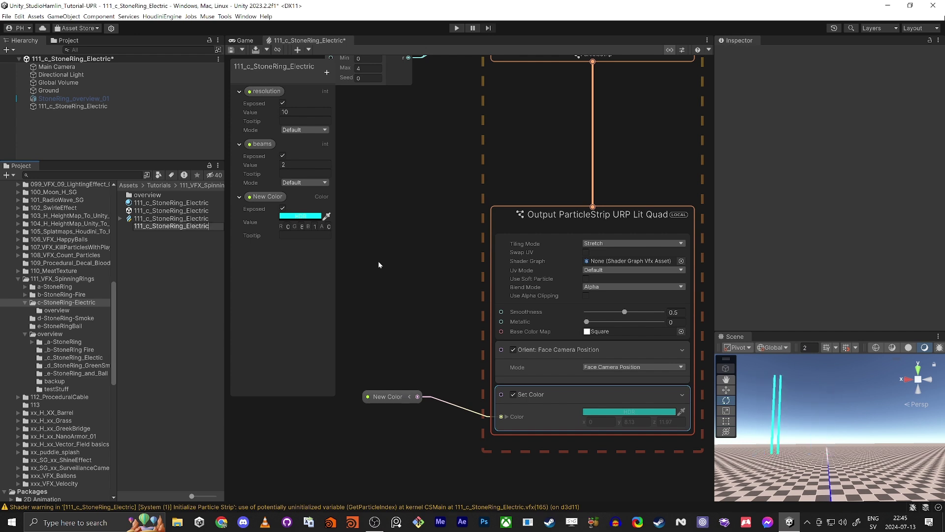
pyautogui.write('_particle')
pyautogui.press('Return')
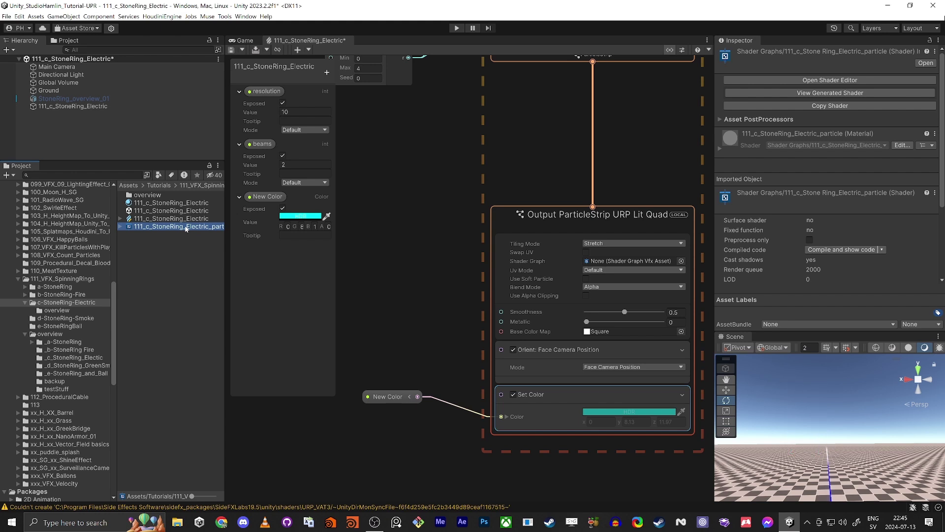
# Open the 111_c_StoneRing_Electric_particle shader graph, dock it beside the Game view and hide its Main Preview.
pyautogui.doubleClick(187, 226)
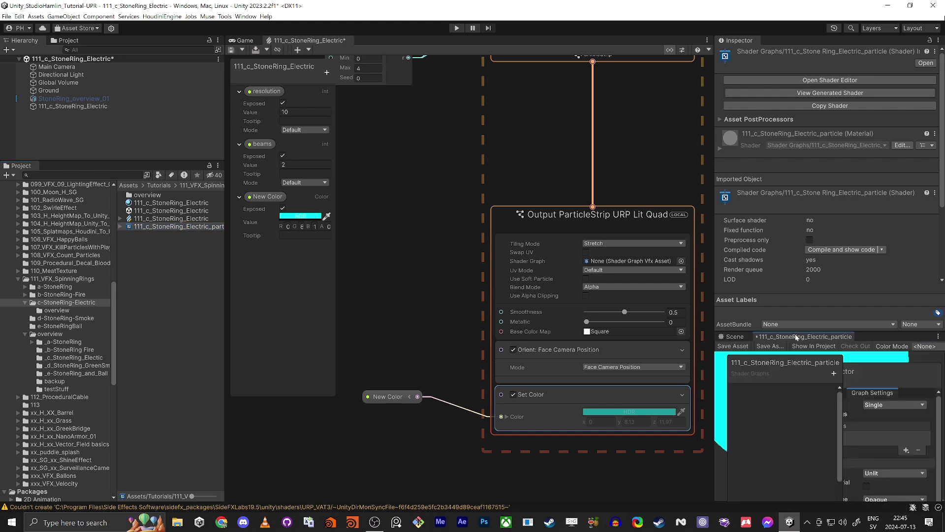
pyautogui.moveTo(796, 337); pyautogui.dragTo(382, 97)
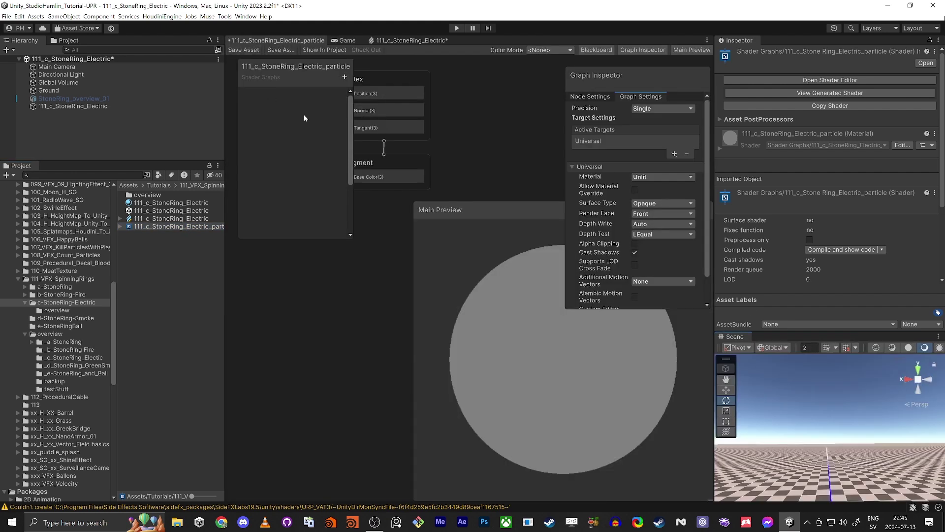
pyautogui.scroll(1, 430, 173)
pyautogui.moveTo(422, 209); pyautogui.dragTo(390, 170)
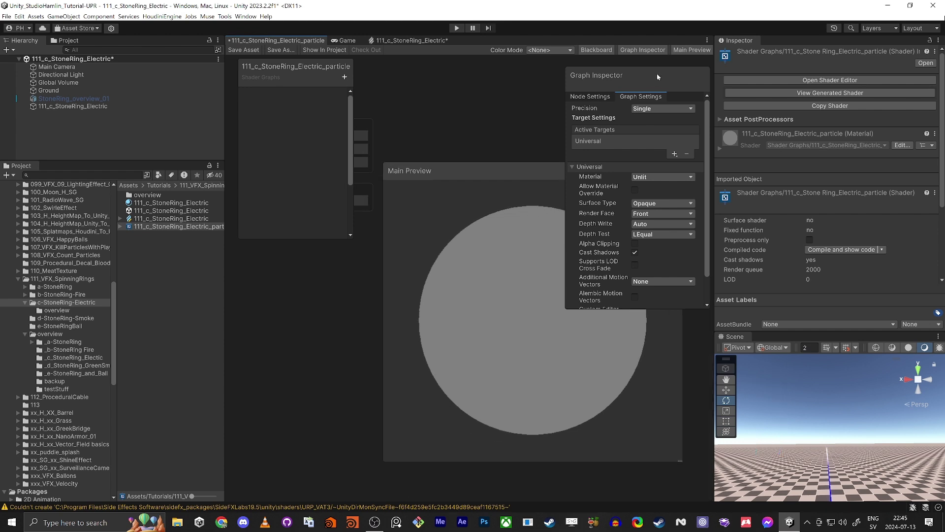
pyautogui.click(694, 50)
pyautogui.moveTo(317, 289); pyautogui.dragTo(559, 463, button='middle')
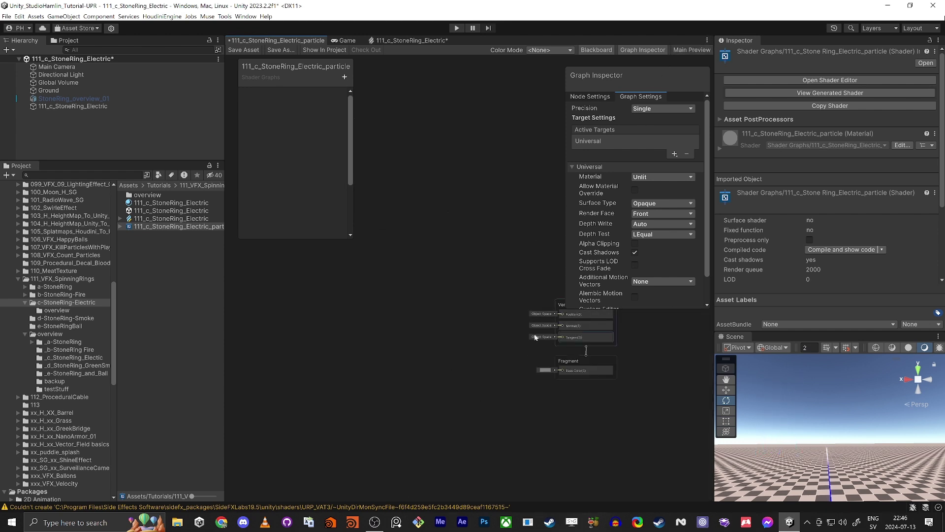
# Add a Color property, connect it to the fragment's Base Color and set its Mode to HDR.
pyautogui.scroll(6, 536, 336)
pyautogui.moveTo(401, 391); pyautogui.dragTo(338, 354, button='middle')
pyautogui.click(345, 77)
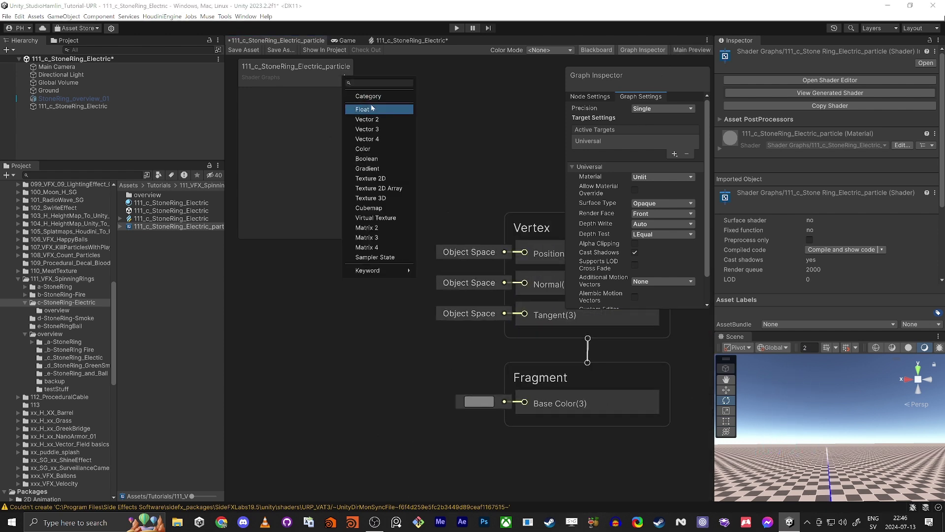
pyautogui.click(374, 149)
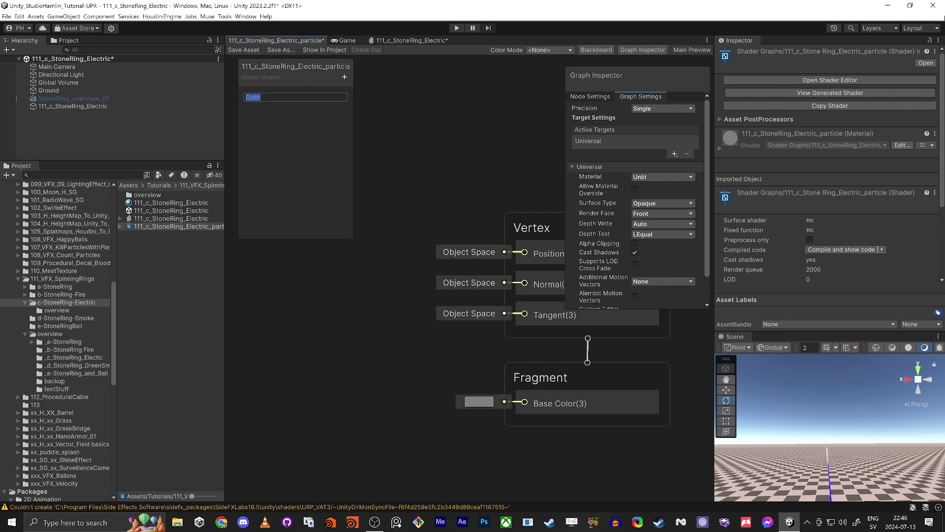
pyautogui.moveTo(260, 95); pyautogui.dragTo(520, 402)
pyautogui.moveTo(406, 379); pyautogui.dragTo(381, 383)
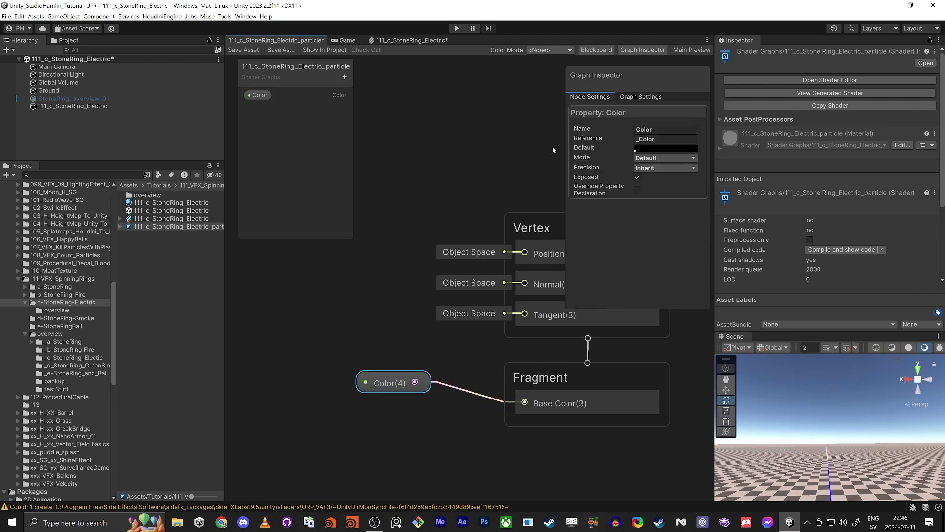
pyautogui.click(662, 157)
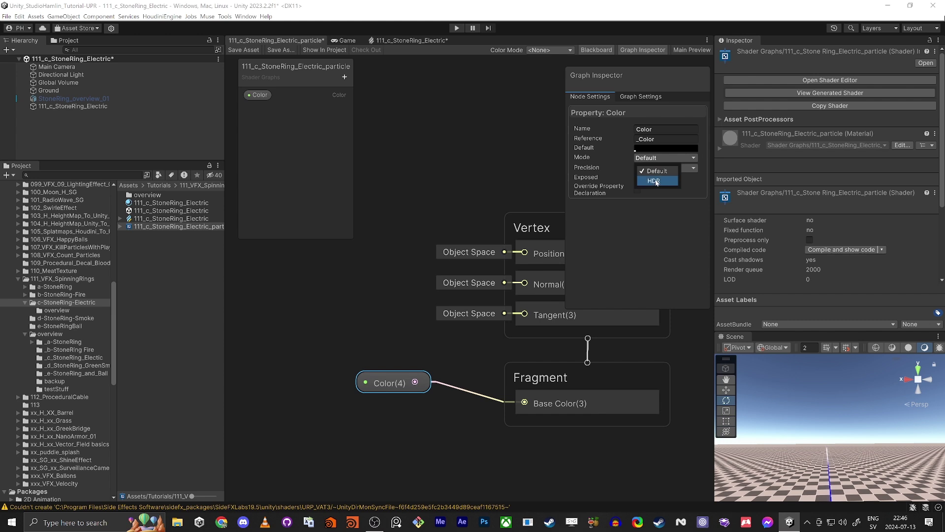
pyautogui.click(655, 181)
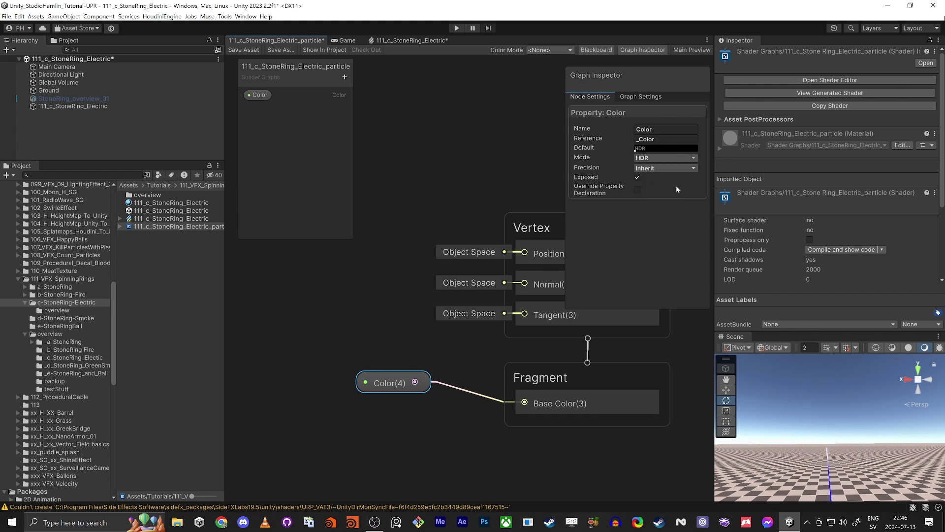
# Enable Support VFX Graph and disable Cast Shadows in the shader's graph settings.
pyautogui.click(634, 100)
pyautogui.scroll(-3, 613, 213)
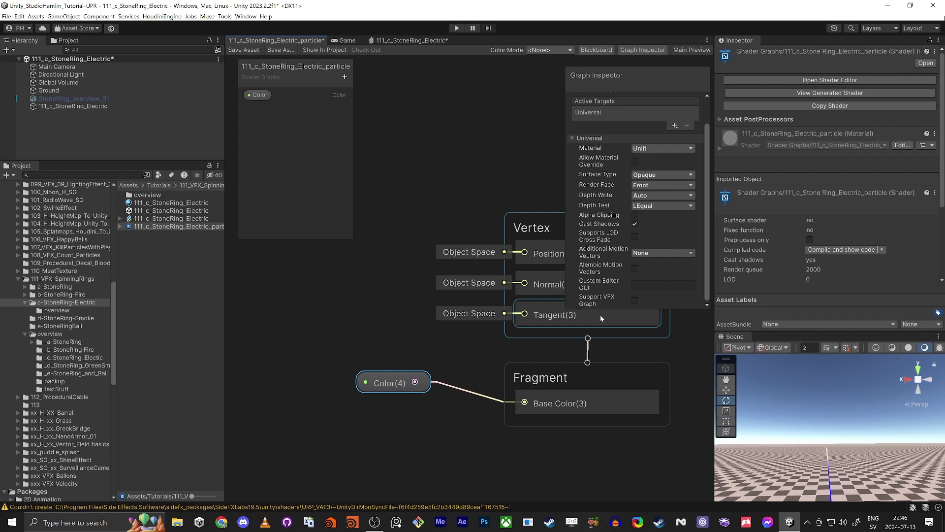
pyautogui.click(634, 301)
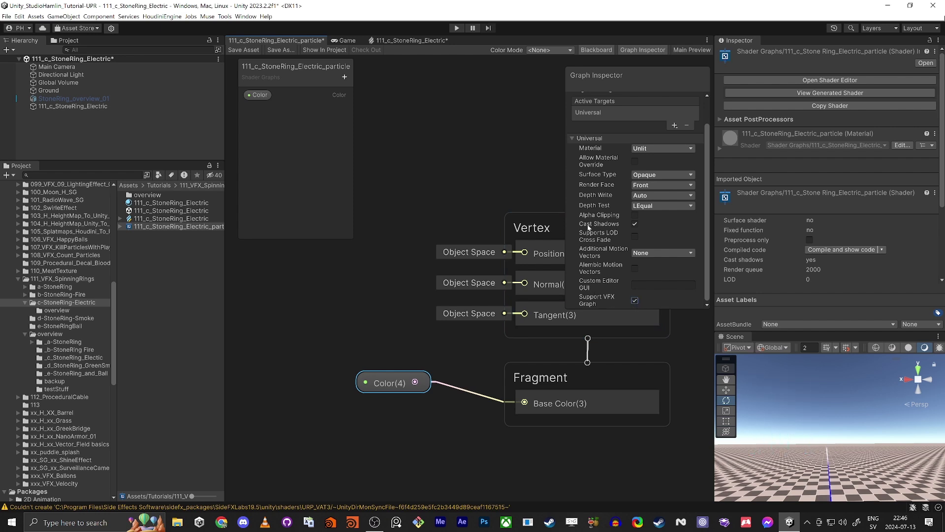
pyautogui.click(635, 224)
pyautogui.scroll(2, 613, 233)
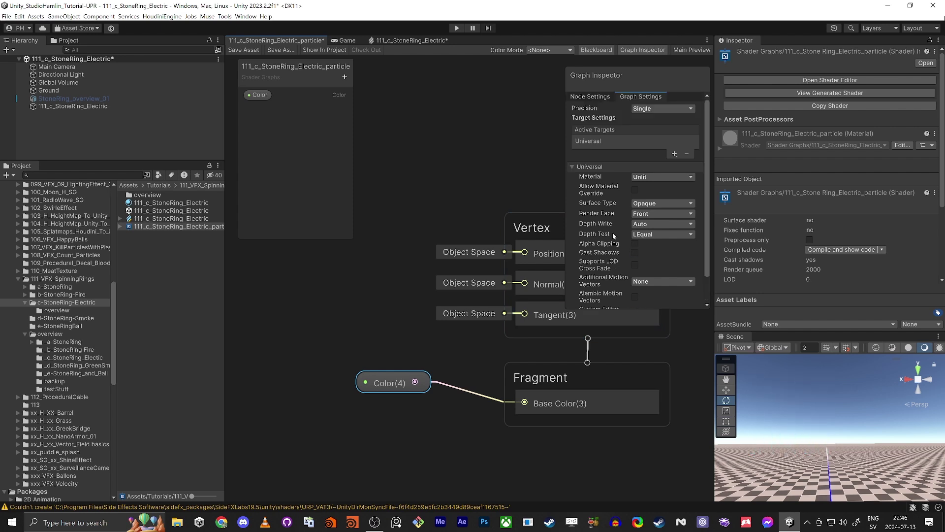
pyautogui.scroll(-2, 613, 232)
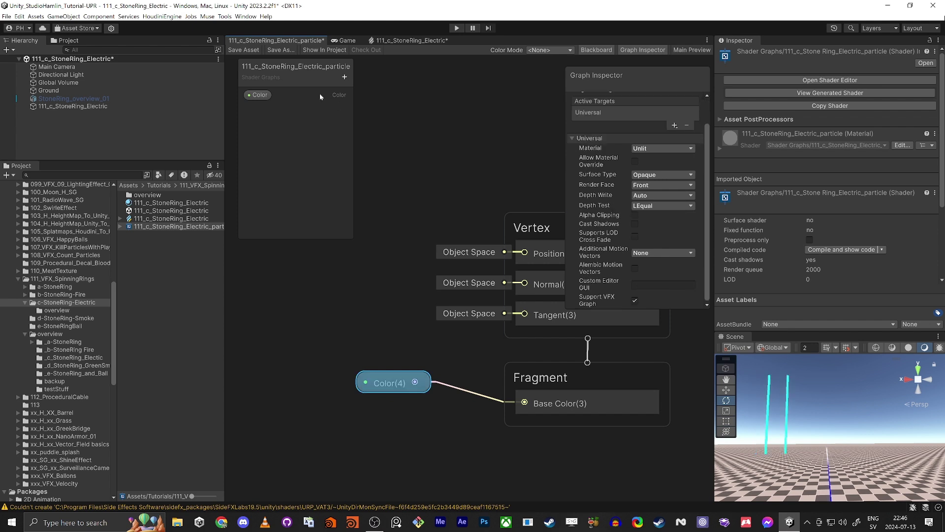
# Save the particle shader graph and assign it as the Shader Graph of the VFX graph's Output ParticleStrip context.
pyautogui.click(243, 49)
pyautogui.click(408, 42)
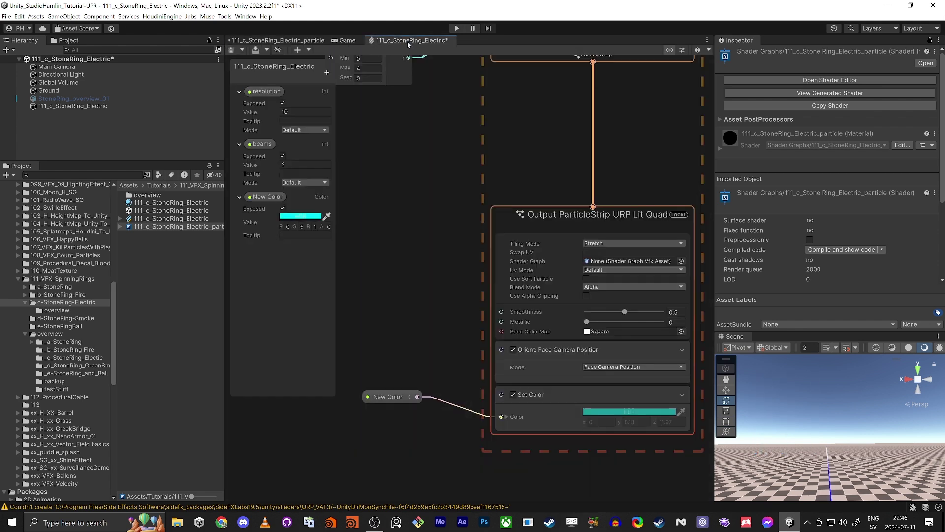
pyautogui.click(121, 227)
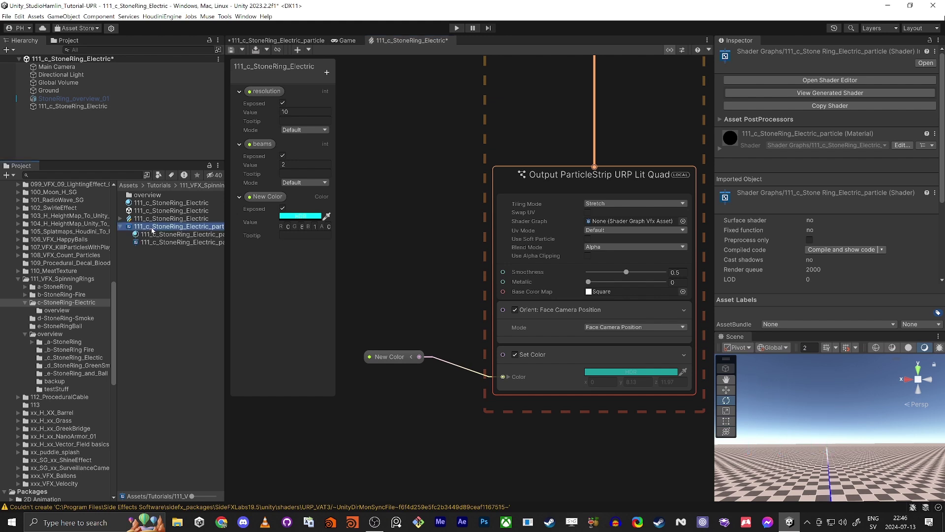
pyautogui.moveTo(170, 243); pyautogui.dragTo(558, 240)
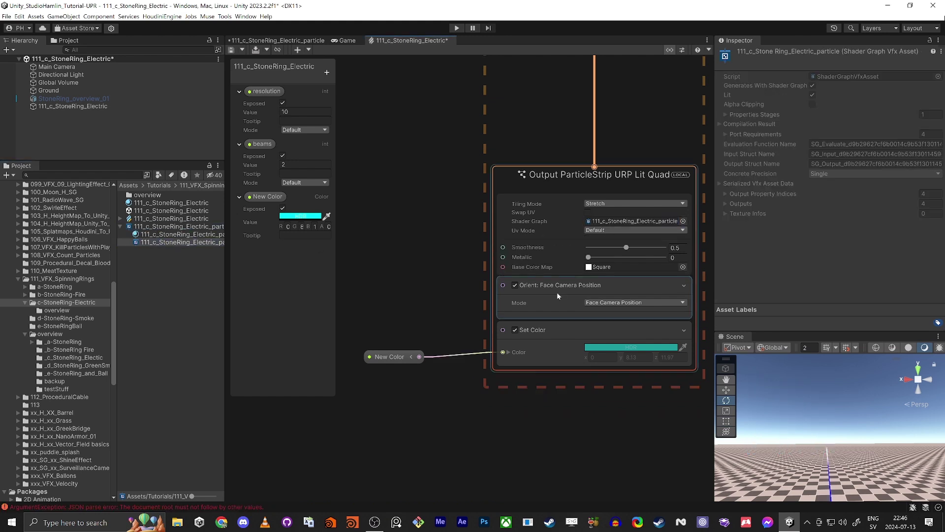
# Disconnect the New Color property from the Set Color block in the output context and delete that block.
pyautogui.moveTo(418, 357); pyautogui.dragTo(437, 279)
pyautogui.press('Escape')
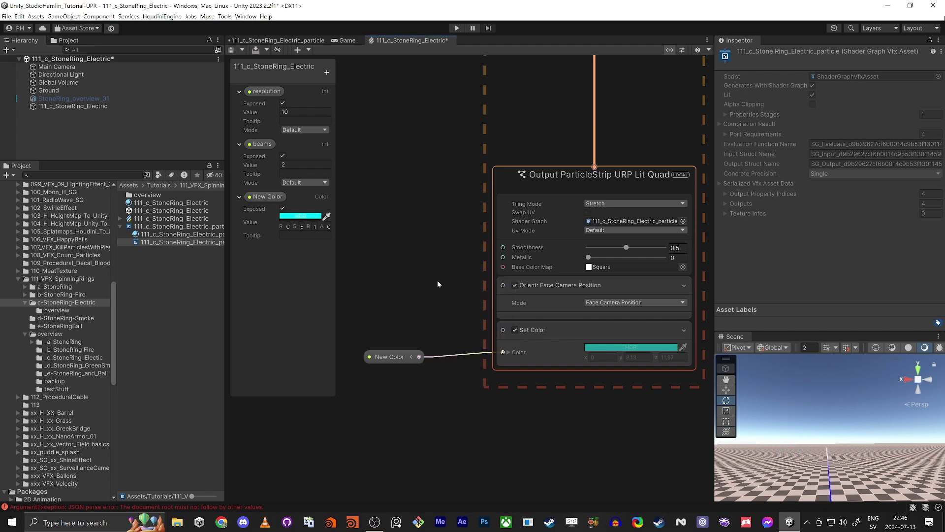
pyautogui.moveTo(465, 386); pyautogui.dragTo(471, 374)
pyautogui.press('Delete')
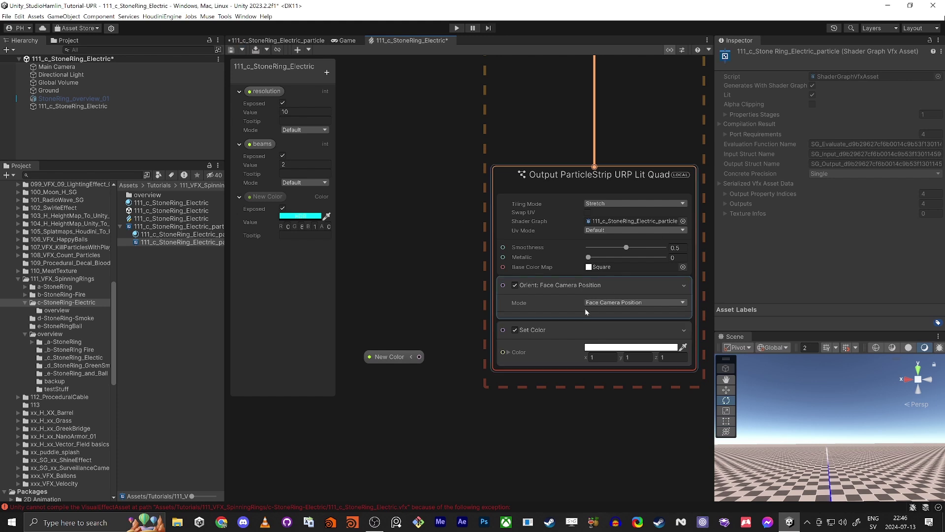
pyautogui.click(563, 327)
pyautogui.press('Delete')
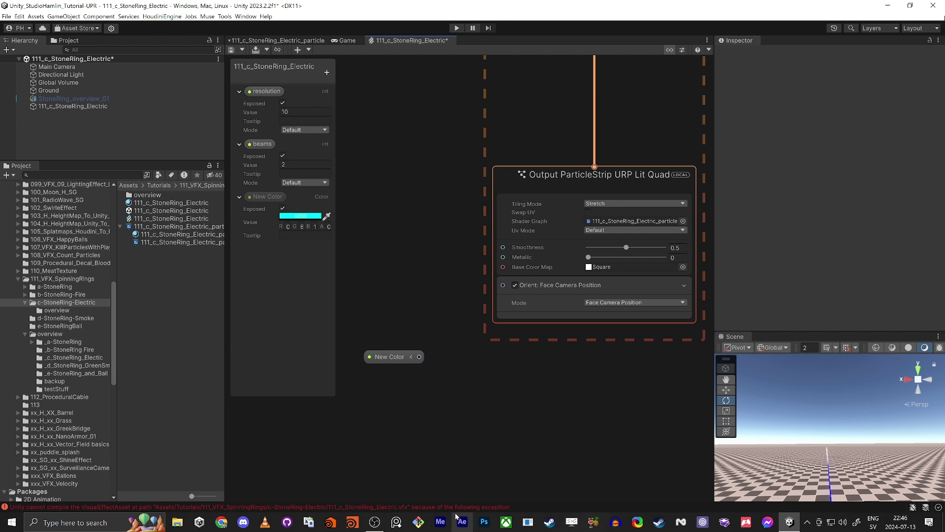
# Revisit the particle shader graph and connect the New Color property to the output context's exposed Color input.
pyautogui.click(269, 39)
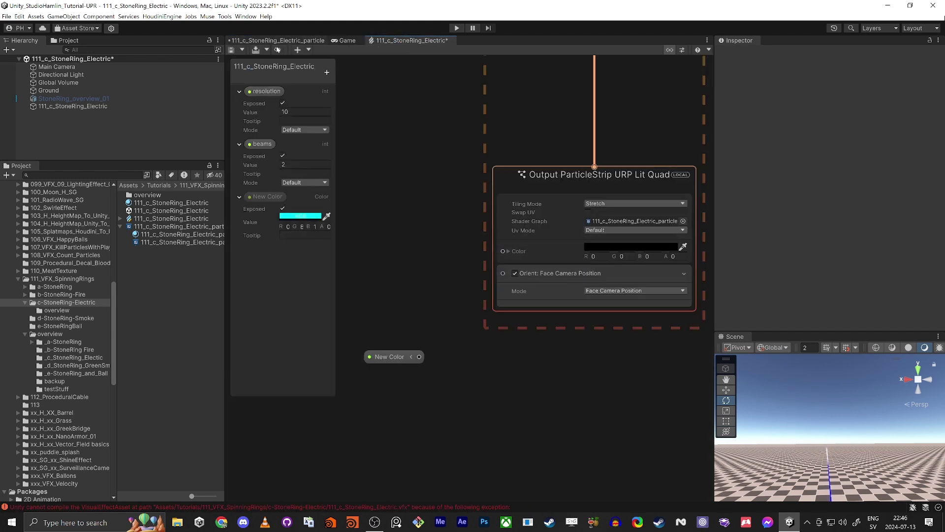
pyautogui.moveTo(382, 351); pyautogui.dragTo(389, 242)
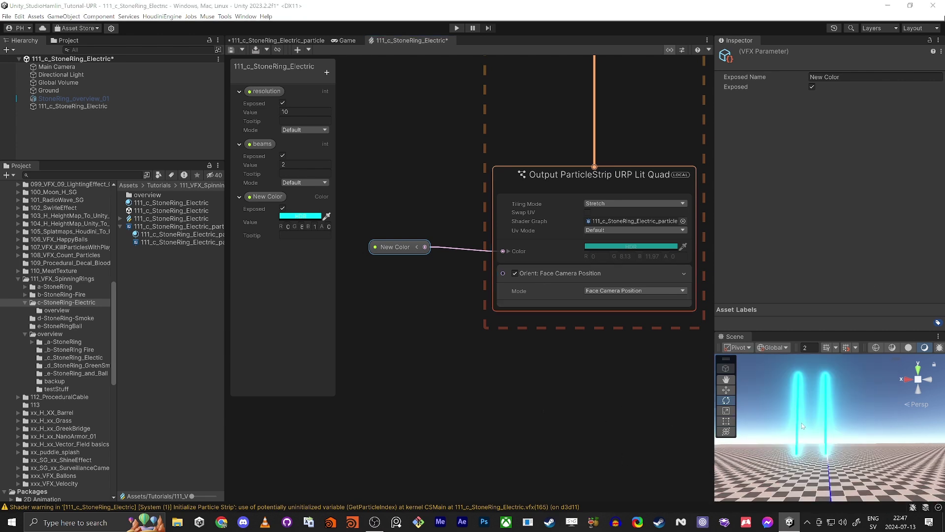
# Add a Cosine and a Sine operator in the empty area beside the Update context's input nodes, Sine below Cosine.
pyautogui.scroll(-5, 463, 436)
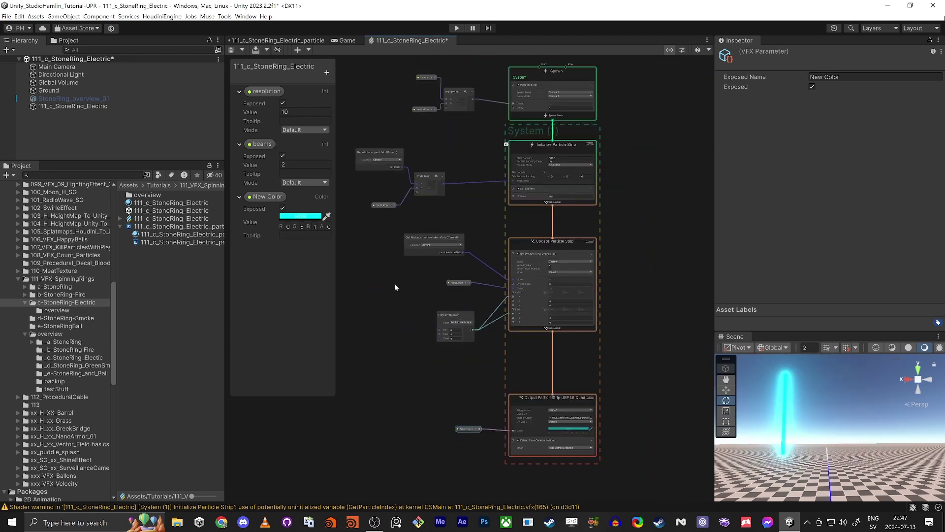
pyautogui.moveTo(368, 191); pyautogui.dragTo(436, 314, button='middle')
pyautogui.scroll(3, 436, 314)
pyautogui.scroll(-2, 436, 314)
pyautogui.moveTo(443, 432); pyautogui.dragTo(510, 331, button='middle')
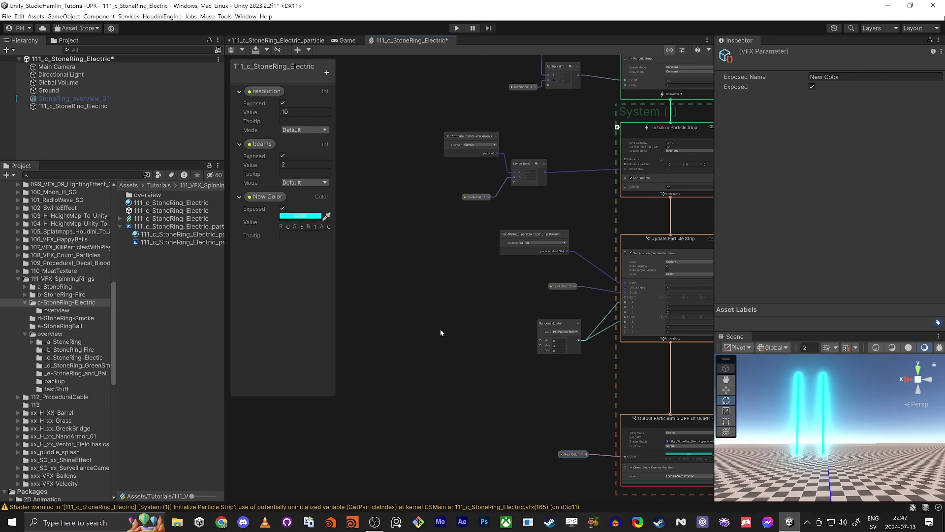
pyautogui.moveTo(440, 329); pyautogui.dragTo(485, 304, button='middle')
pyautogui.click(391, 266)
pyautogui.press('space')
pyautogui.write('cos')
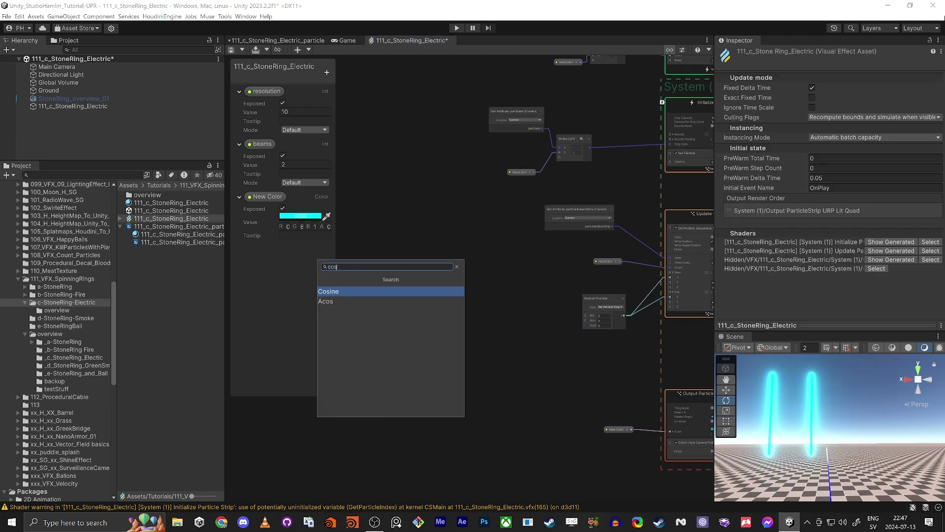
pyautogui.press('Return')
pyautogui.press('space')
pyautogui.write('sine')
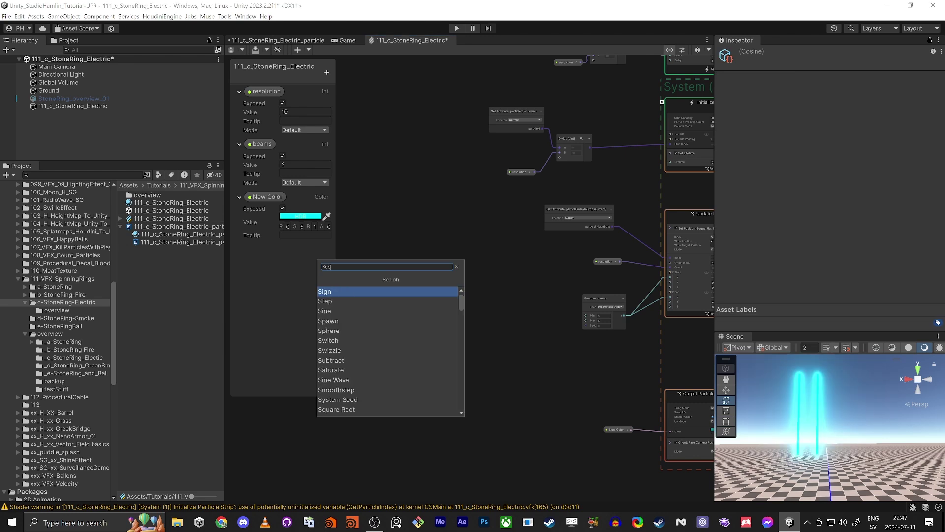
pyautogui.press('Return')
pyautogui.scroll(3, 446, 326)
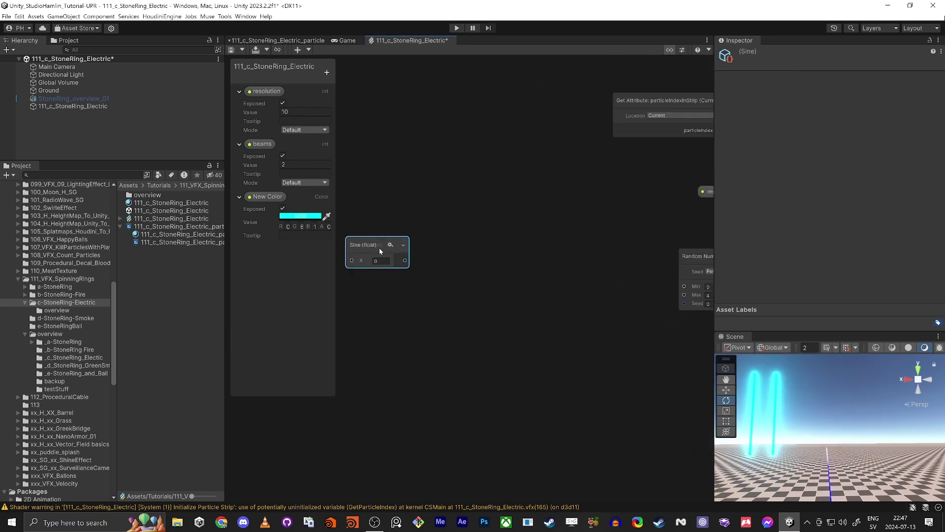
pyautogui.moveTo(379, 247); pyautogui.dragTo(391, 297)
# Add a Vector3 node and place it beside the Cosine and Sine operators.
pyautogui.click(595, 327)
pyautogui.press('space')
pyautogui.write('vec')
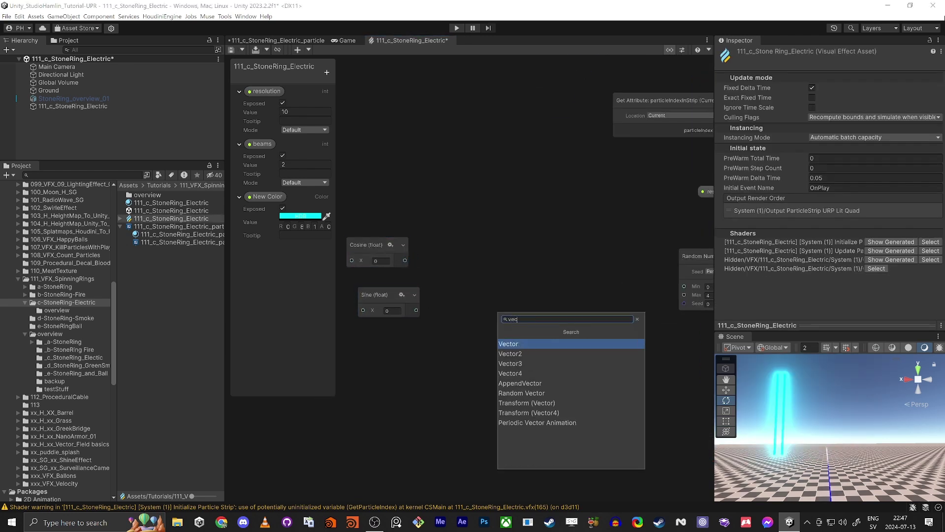
pyautogui.press('Down')
pyautogui.press('Return')
pyautogui.moveTo(605, 349); pyautogui.dragTo(477, 255)
pyautogui.moveTo(467, 313); pyautogui.dragTo(569, 310, button='middle')
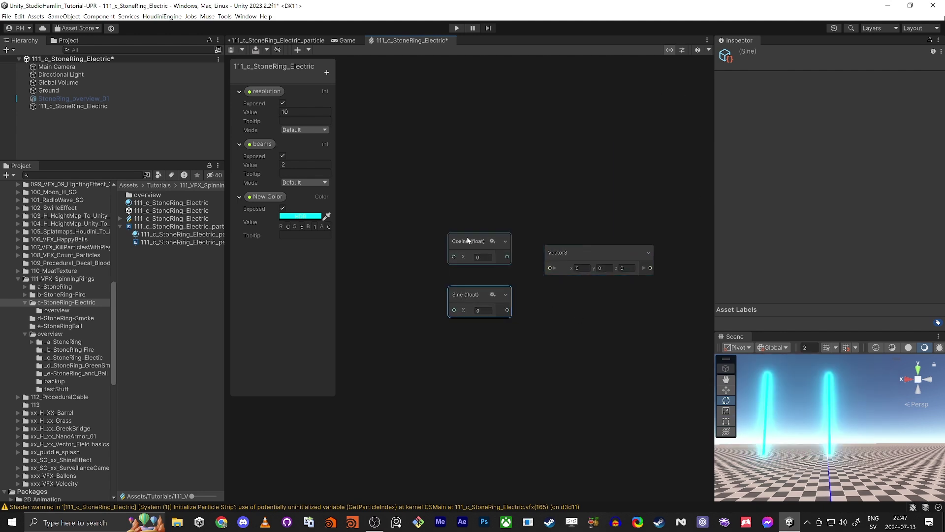
# Add a Random Number operator seeded Per Particle Strip and feed its result into both the Cosine and Sine operators.
pyautogui.moveTo(470, 215); pyautogui.dragTo(560, 209, button='middle')
pyautogui.click(447, 231)
pyautogui.press('space')
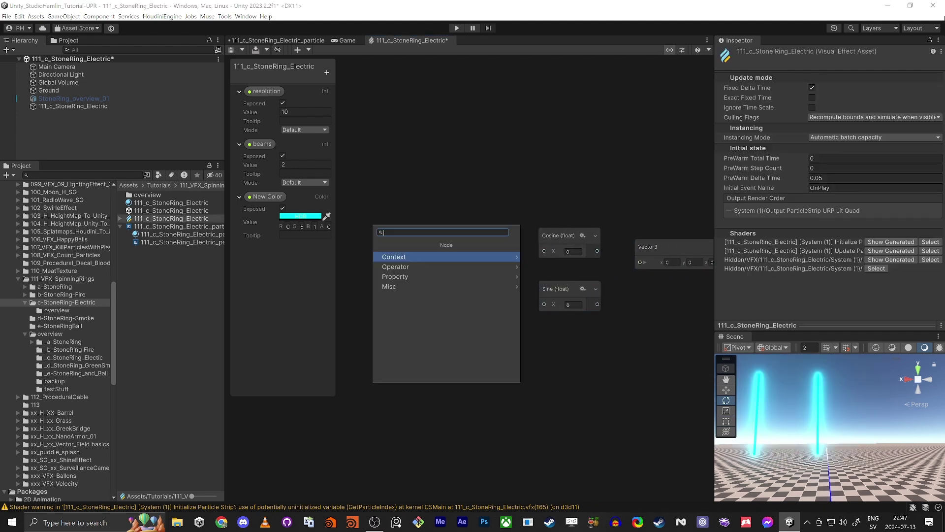
pyautogui.write('random')
pyautogui.press('Return')
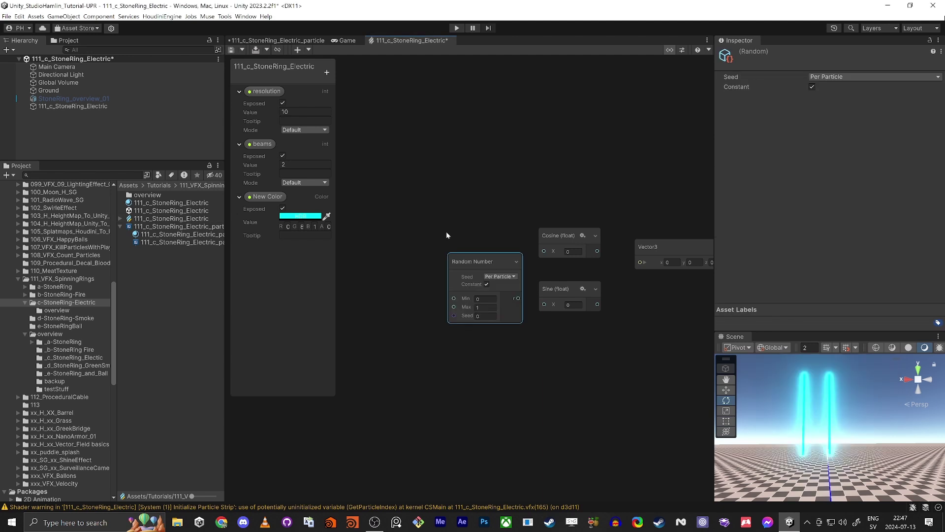
pyautogui.moveTo(464, 256); pyautogui.dragTo(393, 216)
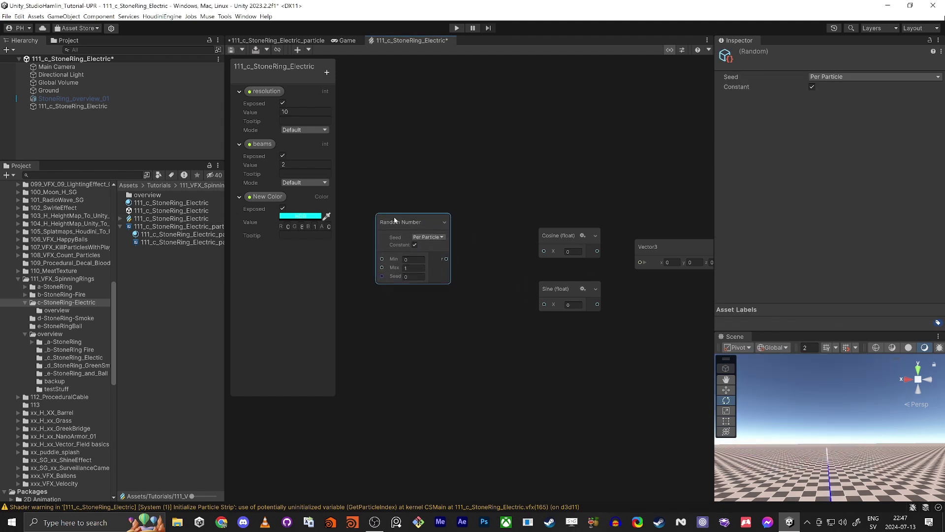
pyautogui.click(428, 237)
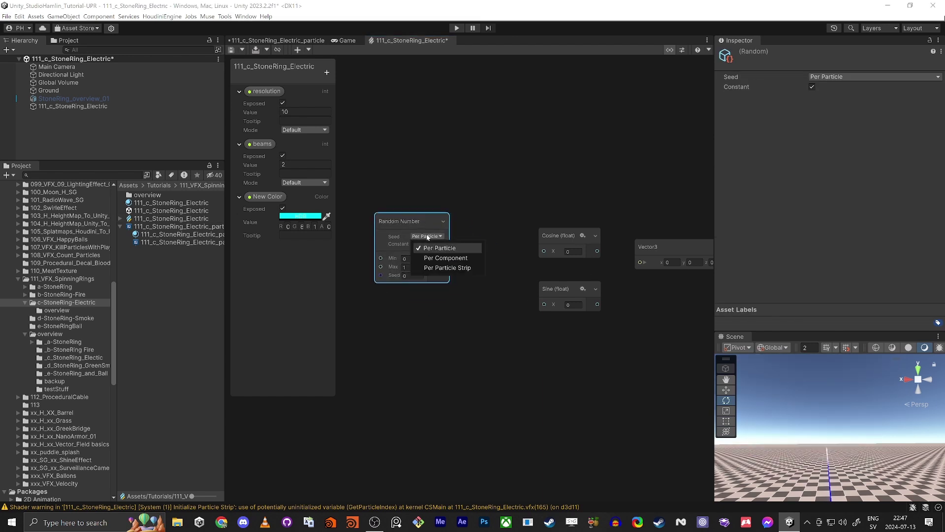
pyautogui.click(446, 267)
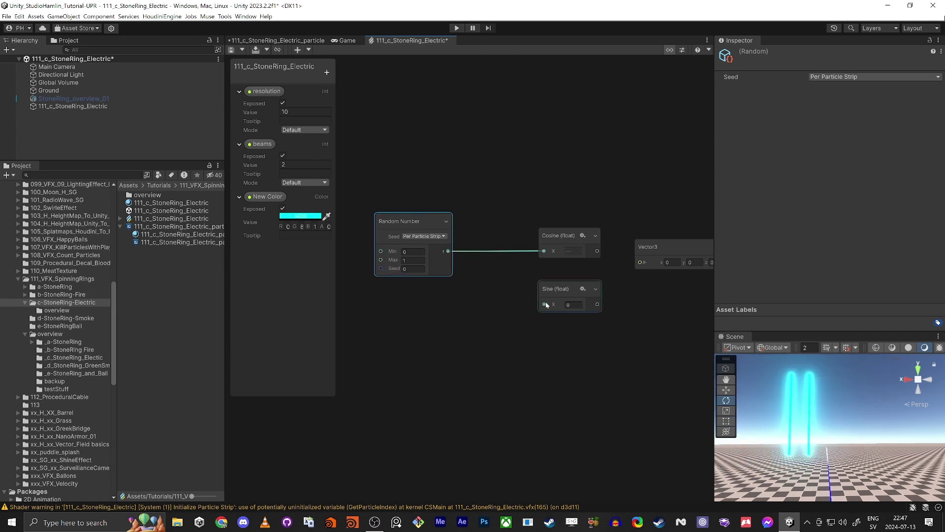
# Expand the Vector3 node and connect Cosine to its X and Sine to its Y.
pyautogui.click(645, 263)
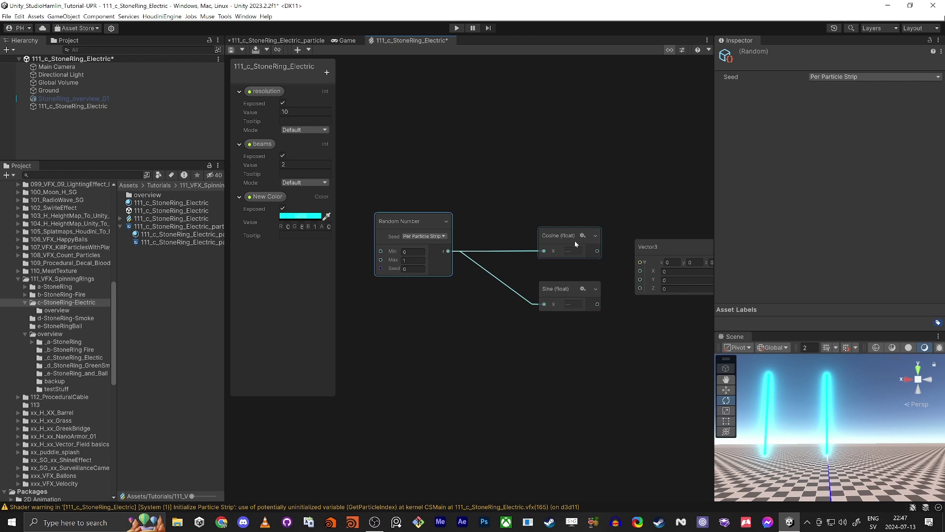
pyautogui.moveTo(607, 261); pyautogui.dragTo(559, 234, button='middle')
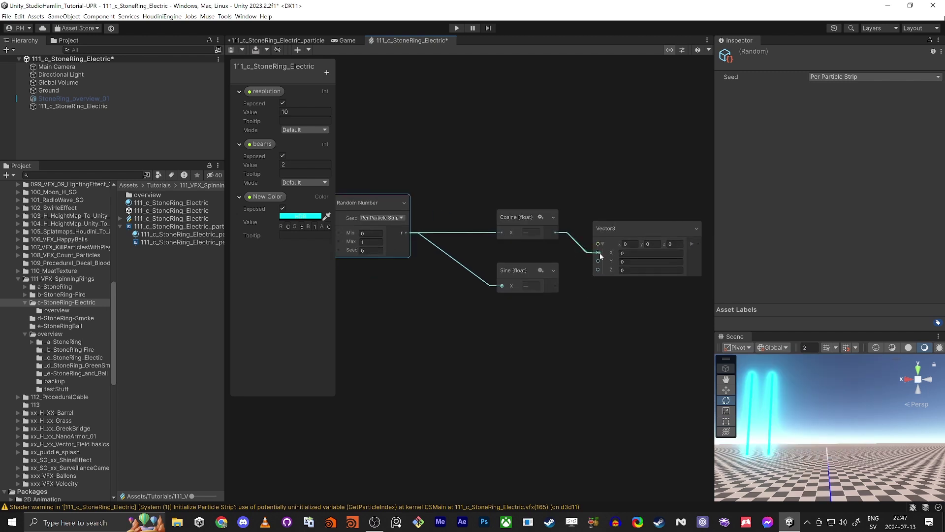
pyautogui.moveTo(599, 254); pyautogui.dragTo(600, 253)
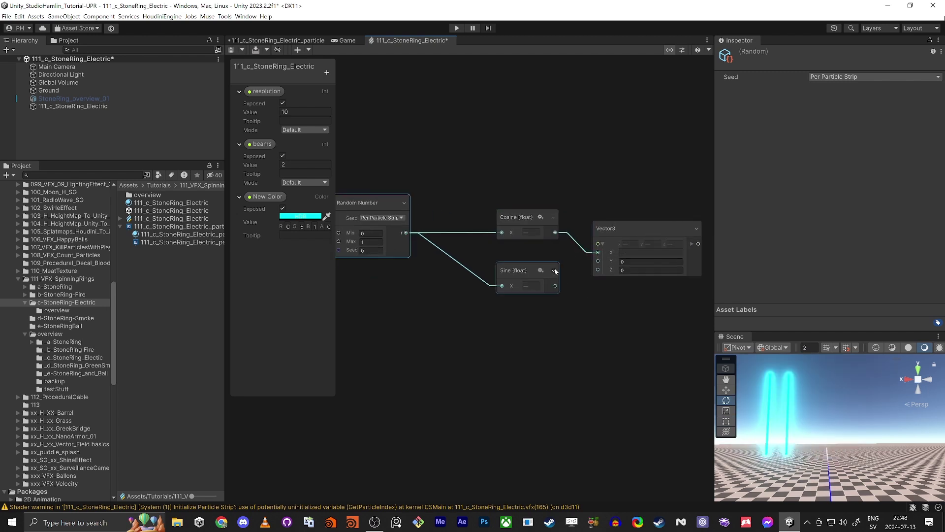
pyautogui.moveTo(555, 286); pyautogui.dragTo(599, 261)
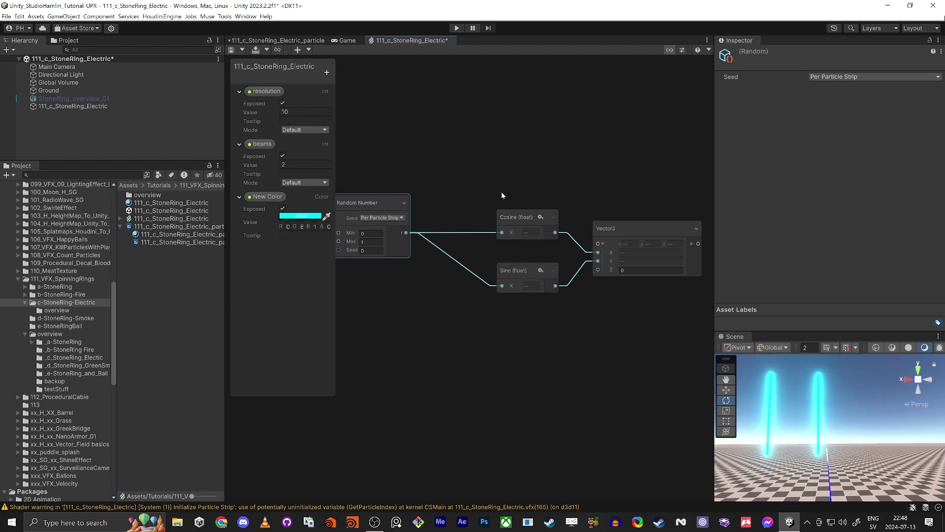
# Add a Pi node, connect its 2π output to the new Random Number's Max and place it beside that operator.
pyautogui.moveTo(423, 291); pyautogui.dragTo(592, 302, button='middle')
pyautogui.click(500, 292)
pyautogui.moveTo(535, 303); pyautogui.dragTo(403, 306, button='middle')
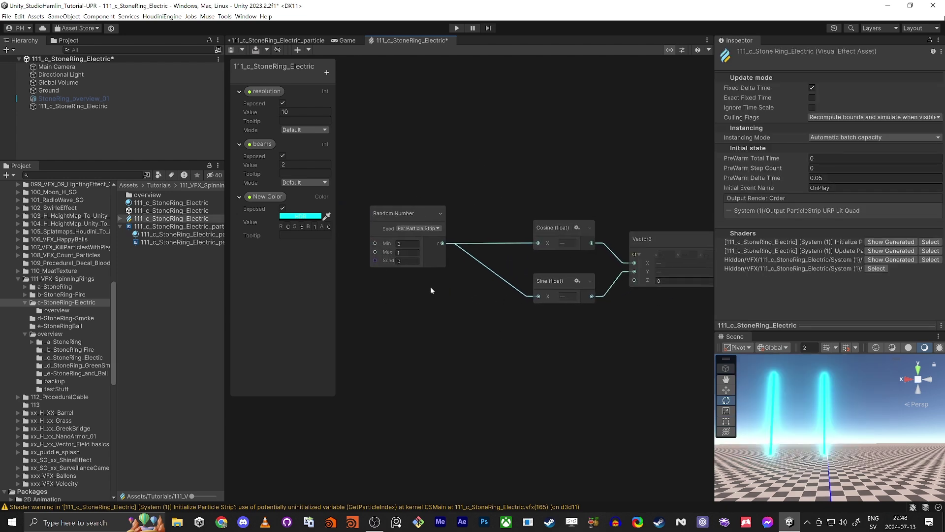
pyautogui.moveTo(466, 287); pyautogui.dragTo(640, 296, button='middle')
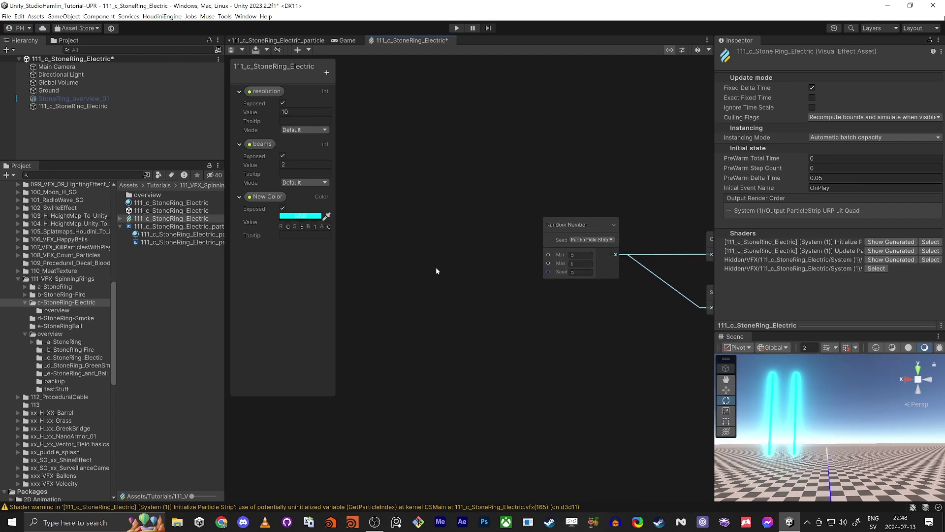
pyautogui.press('space')
pyautogui.write('pi')
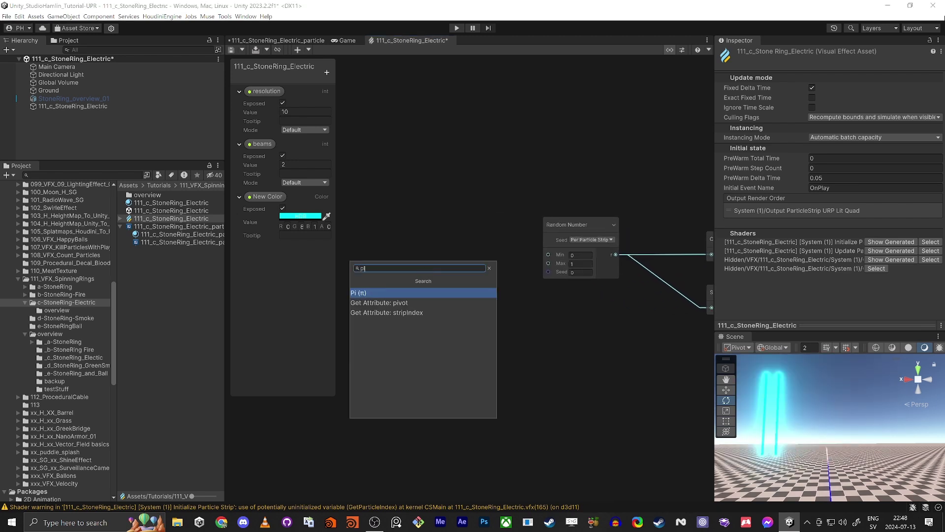
pyautogui.press('Return')
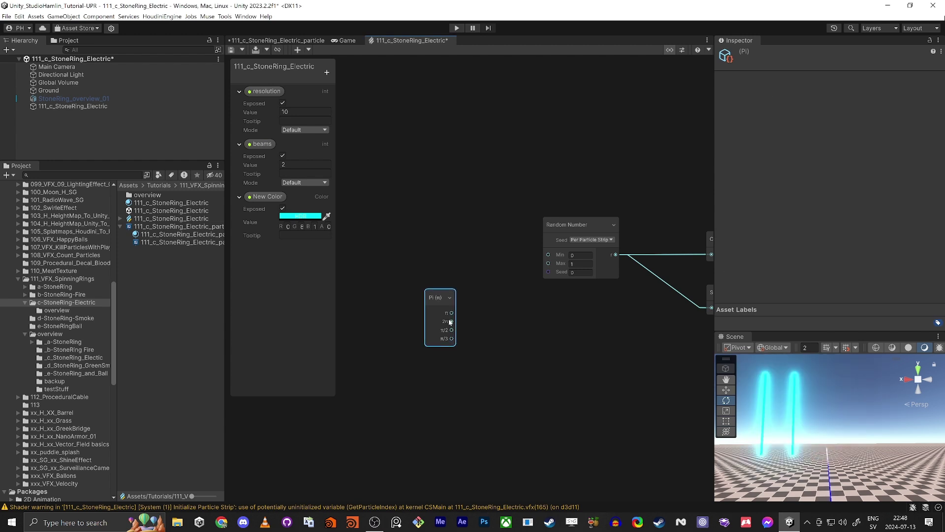
pyautogui.moveTo(451, 321); pyautogui.dragTo(547, 264)
pyautogui.moveTo(533, 302); pyautogui.dragTo(471, 316, button='middle')
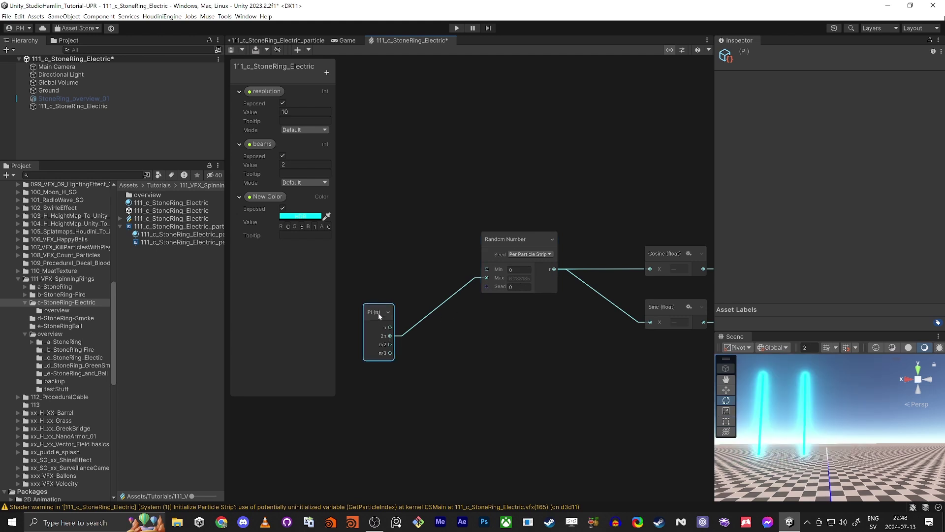
pyautogui.moveTo(378, 312); pyautogui.dragTo(396, 266)
# Connect the Vector3 output to the Set Position block's Start and disconnect the old Random Number from Start and End.
pyautogui.scroll(-4, 468, 324)
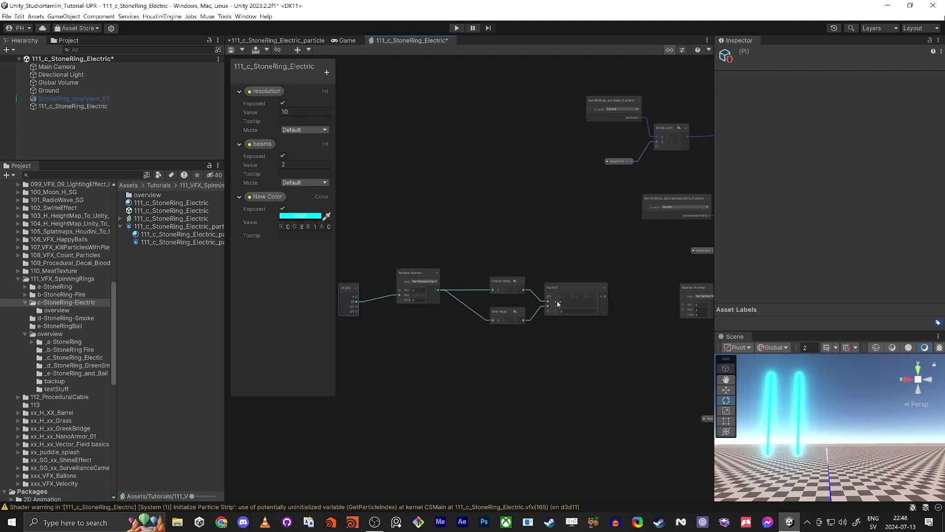
pyautogui.scroll(2, 467, 340)
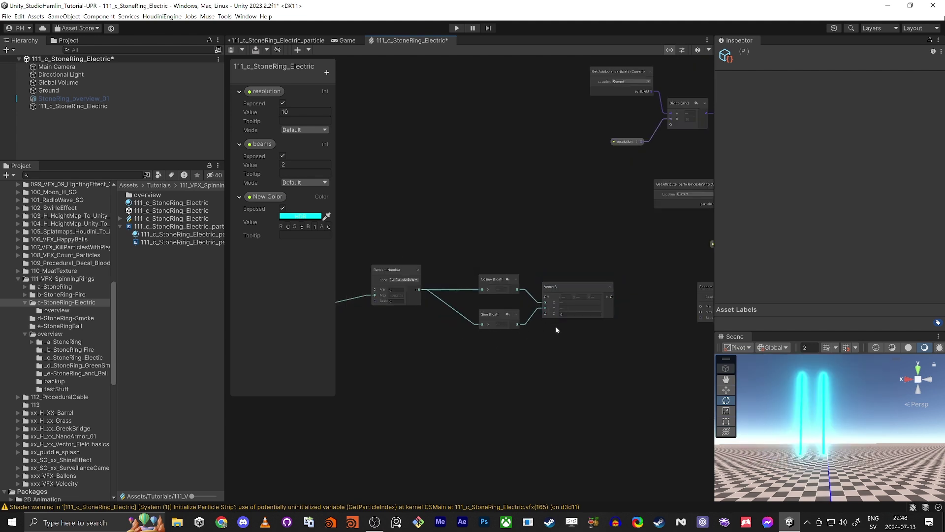
pyautogui.moveTo(573, 351); pyautogui.dragTo(347, 338, button='middle')
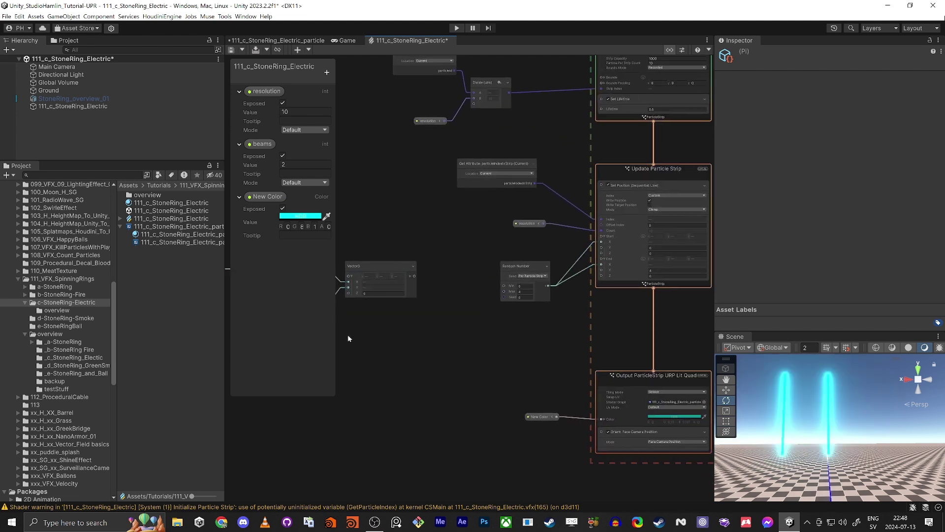
pyautogui.moveTo(474, 297); pyautogui.dragTo(517, 311, button='middle')
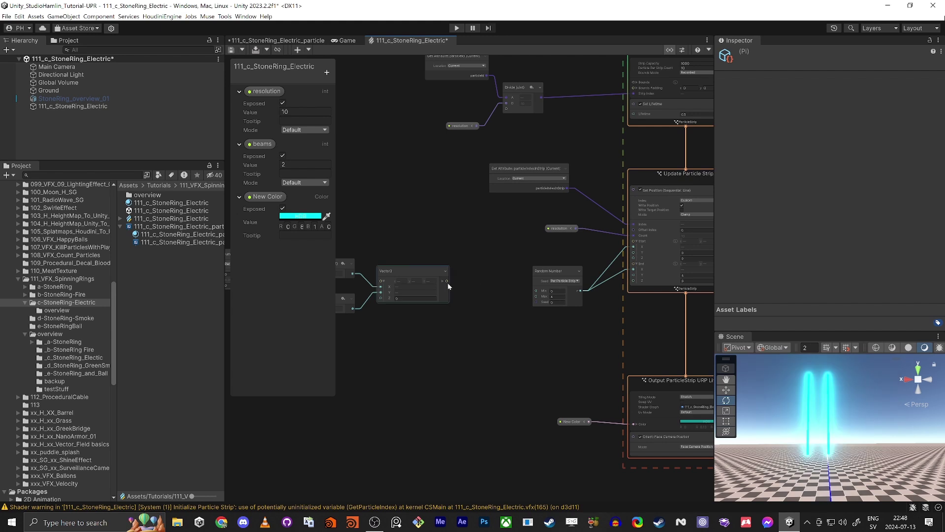
pyautogui.moveTo(446, 281); pyautogui.dragTo(633, 241)
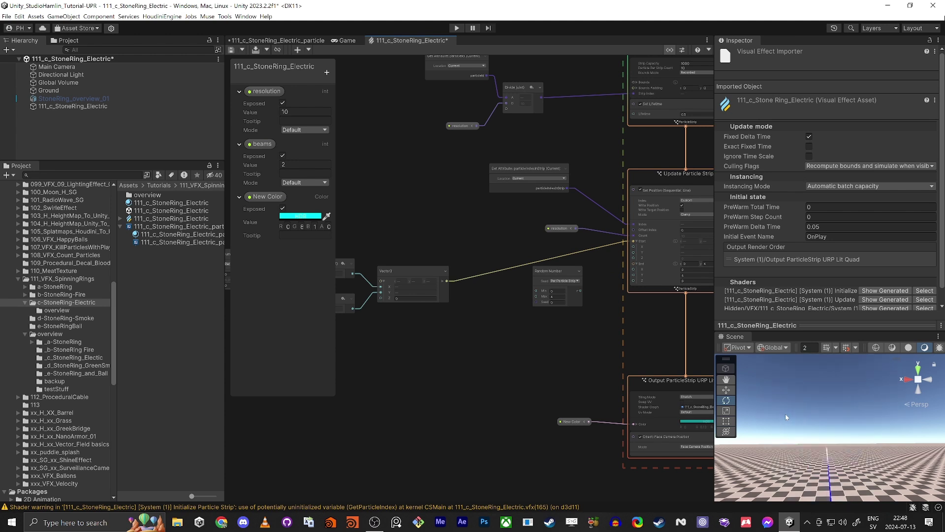
# Set the Y of the Set Position block's End to 0 and the beams property to 10.
pyautogui.moveTo(575, 331); pyautogui.dragTo(463, 352, button='middle')
pyautogui.scroll(5, 593, 287)
pyautogui.click(591, 281)
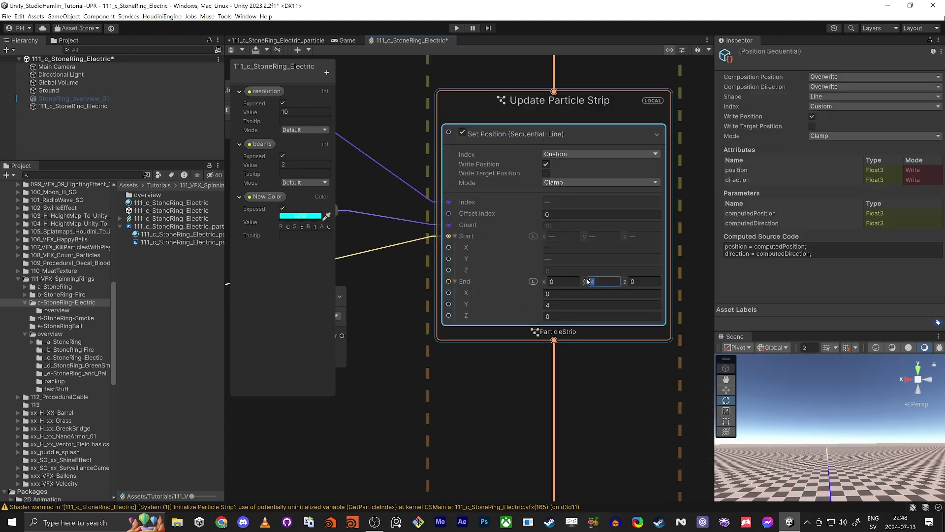
pyautogui.write('0')
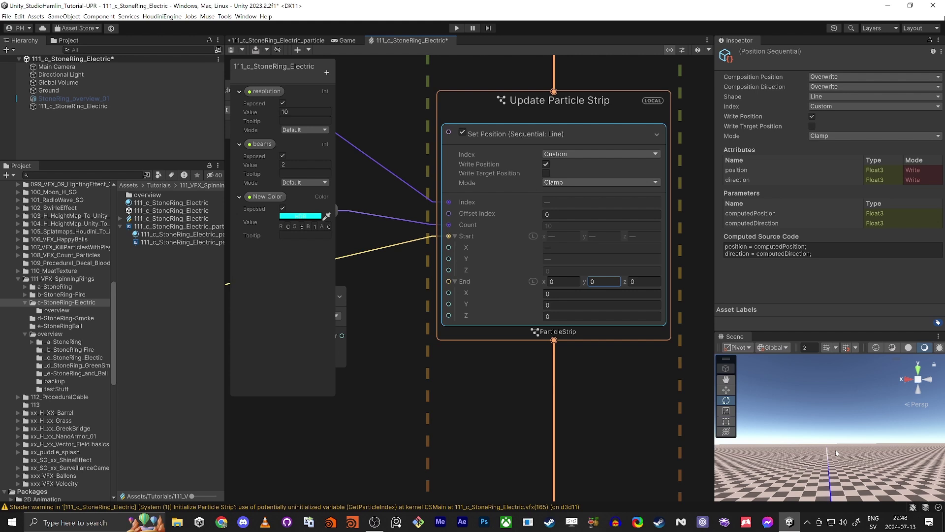
pyautogui.moveTo(839, 454)
pyautogui.mouseDown(button='middle')
pyautogui.moveTo(820, 431)
pyautogui.moveTo(828, 459)
pyautogui.mouseUp(button='middle')
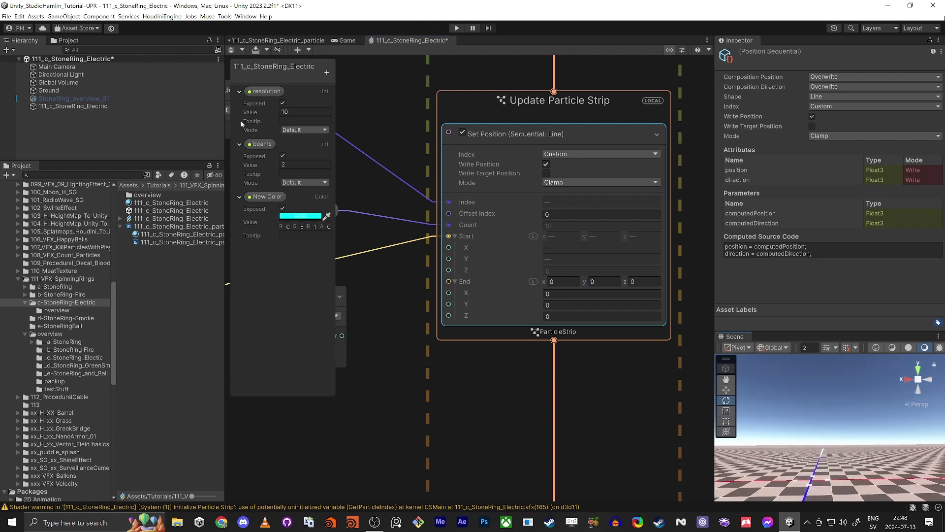
pyautogui.click(295, 164)
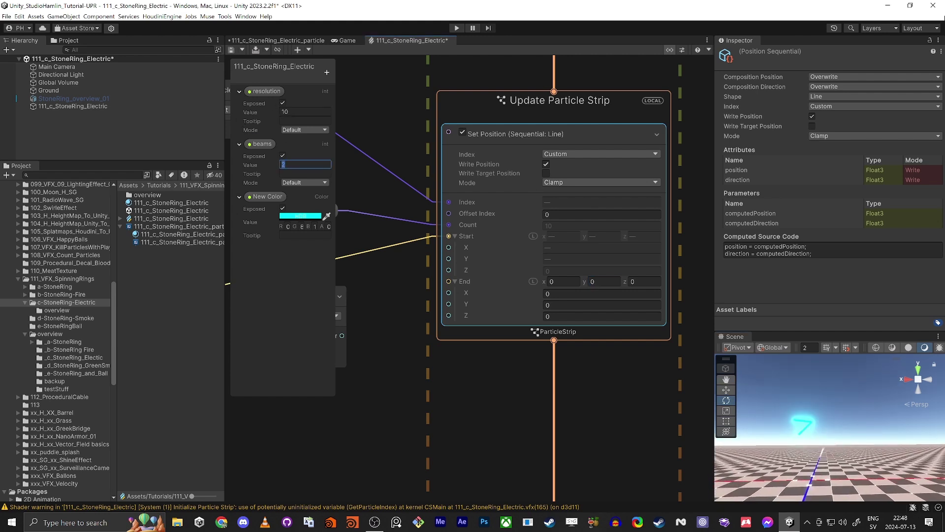
pyautogui.moveTo(848, 435); pyautogui.dragTo(798, 426, button='right')
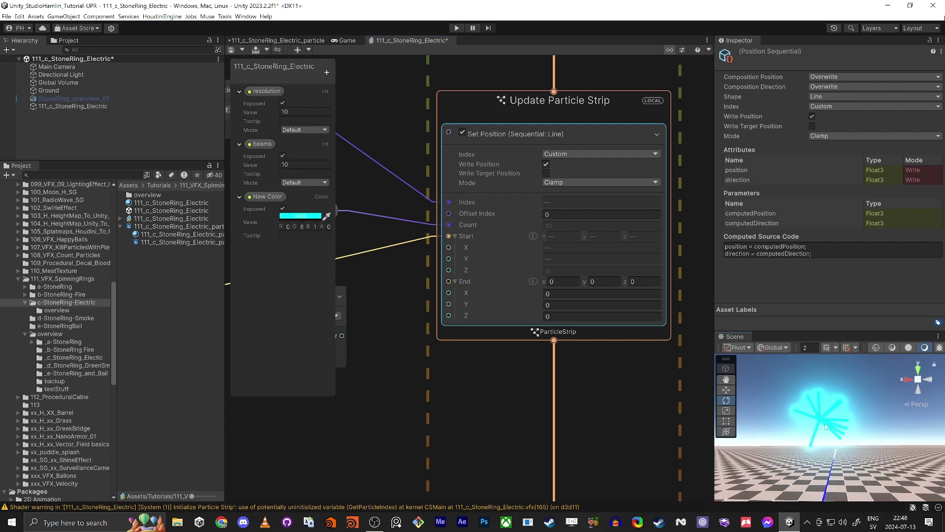
# Delete the unused Random Number operator beside the Update Particle Strip context.
pyautogui.moveTo(373, 406); pyautogui.dragTo(526, 395, button='middle')
pyautogui.scroll(-1, 494, 409)
pyautogui.click(465, 300)
pyautogui.press('Delete')
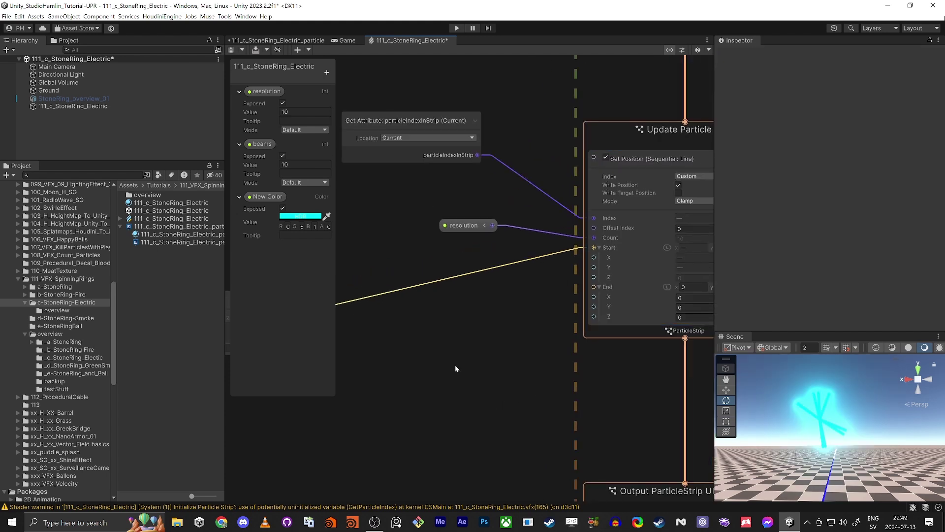
# Add a Multiply operator and connect the Vector3 output to its A input.
pyautogui.moveTo(361, 377); pyautogui.dragTo(477, 317, button='middle')
pyautogui.scroll(-4, 481, 349)
pyautogui.scroll(4, 490, 353)
pyautogui.press('space')
pyautogui.write('mulu')
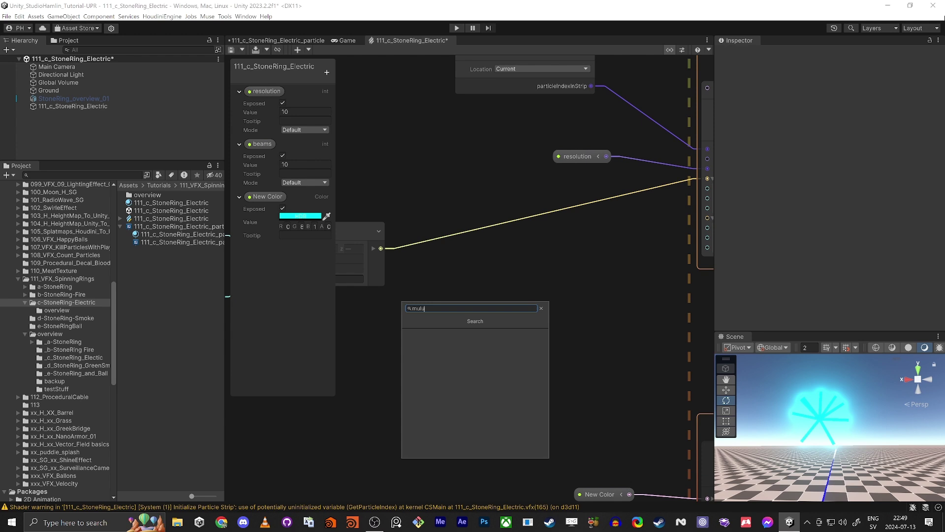
pyautogui.press('BackSpace')
pyautogui.press('Return')
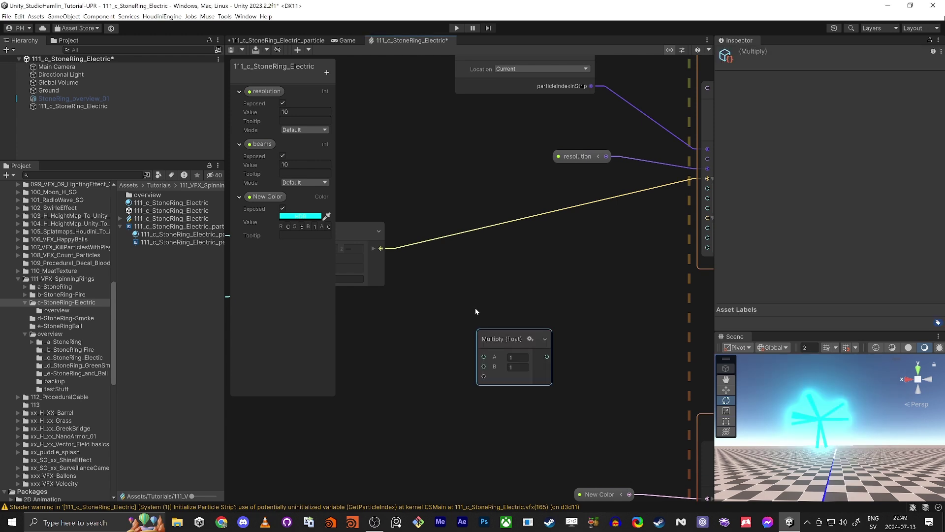
pyautogui.moveTo(381, 248); pyautogui.dragTo(519, 342)
# Duplicate the Multiply operator, connecting the original to the Set Position block's Start and the duplicate to its End.
pyautogui.hotkey('ctrl', 'd')
pyautogui.moveTo(643, 306); pyautogui.dragTo(539, 313, button='middle')
pyautogui.moveTo(533, 258); pyautogui.dragTo(603, 186)
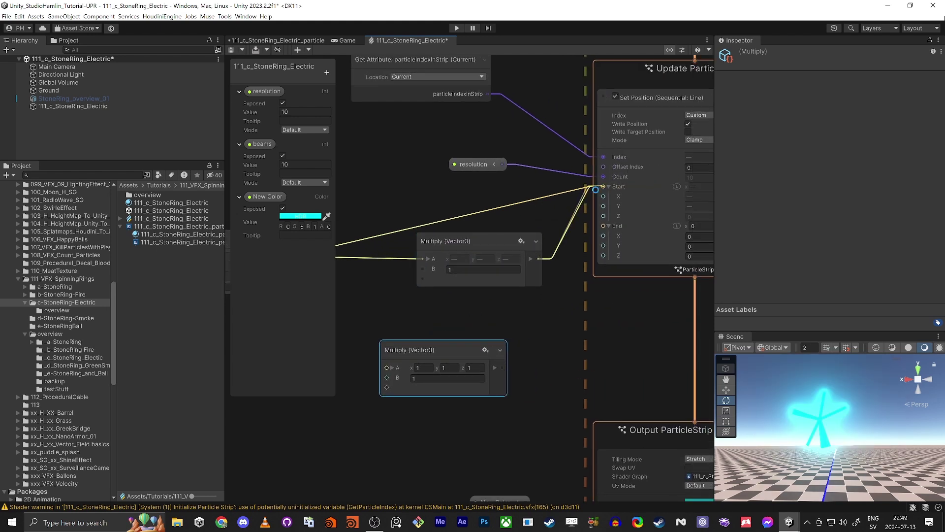
pyautogui.moveTo(502, 367); pyautogui.dragTo(605, 228)
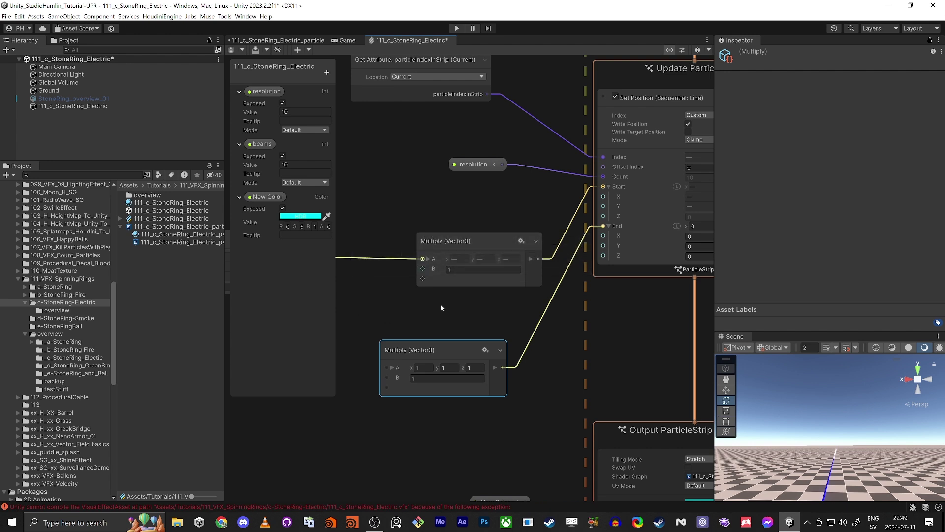
# Connect the Vector3 output to the duplicate Multiply's A and stack both Multiply operators next to the Set Position inputs.
pyautogui.hotkey('shift', 'space')
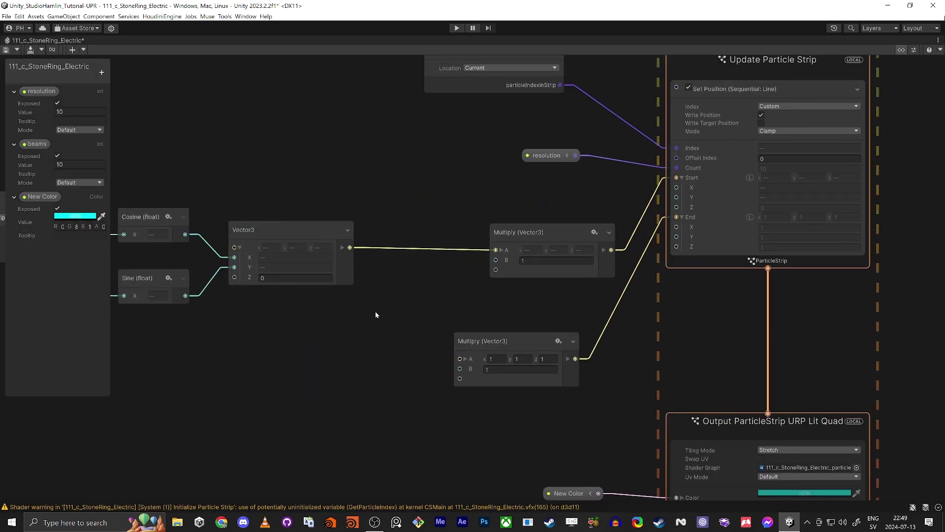
pyautogui.moveTo(457, 357); pyautogui.dragTo(457, 358)
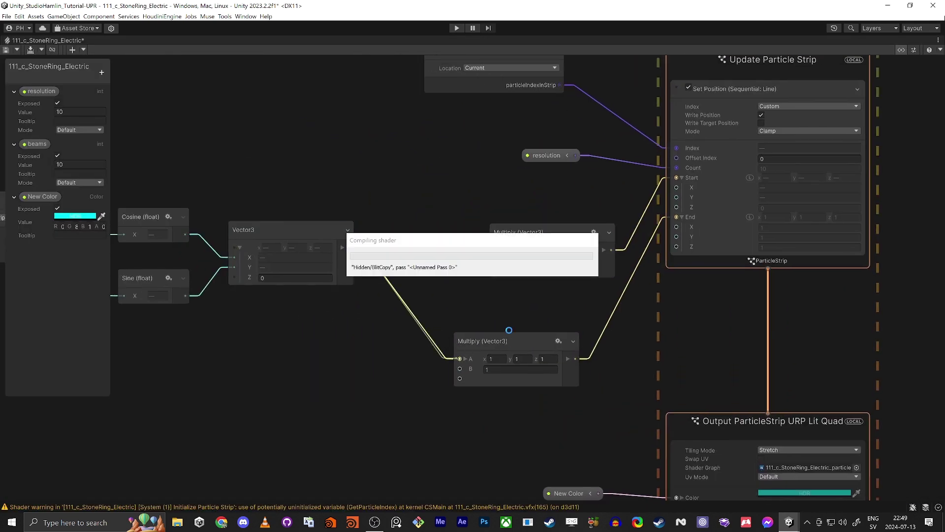
pyautogui.moveTo(537, 335); pyautogui.dragTo(565, 292)
pyautogui.click(535, 222)
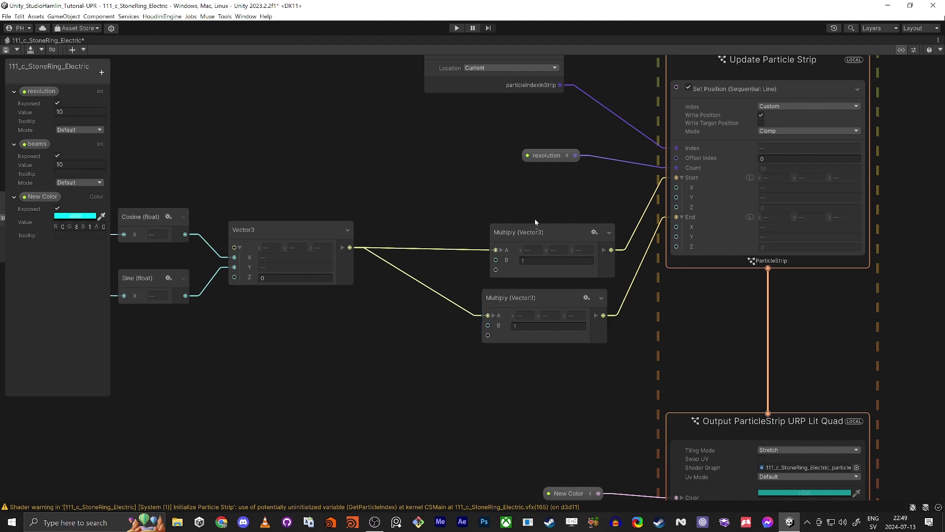
pyautogui.moveTo(497, 212); pyautogui.dragTo(517, 260)
pyautogui.moveTo(409, 366); pyautogui.dragTo(451, 368, button='middle')
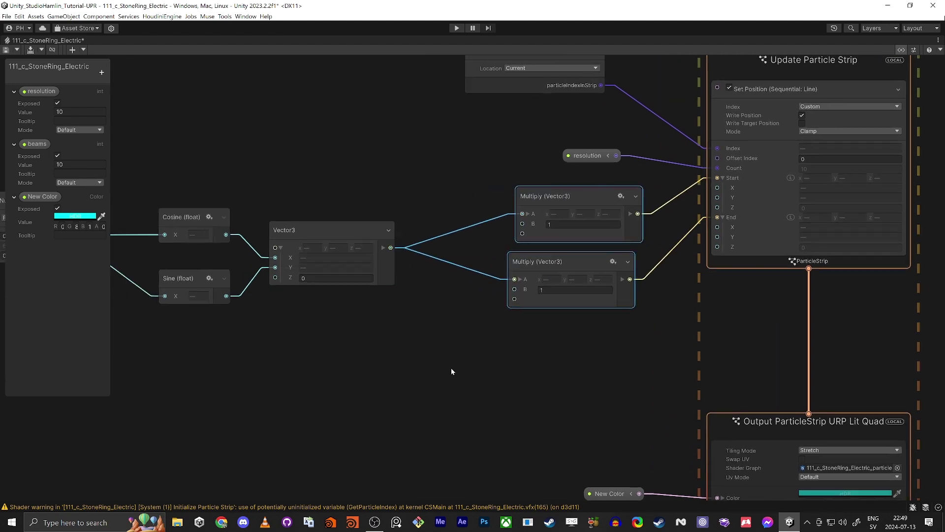
# Review the node network from Initialize Particle Strip down to the Multiply operators feeding the beam positions.
pyautogui.scroll(-3, 323, 366)
pyautogui.moveTo(323, 367); pyautogui.dragTo(509, 348, button='middle')
pyautogui.moveTo(794, 272); pyautogui.dragTo(587, 339, button='middle')
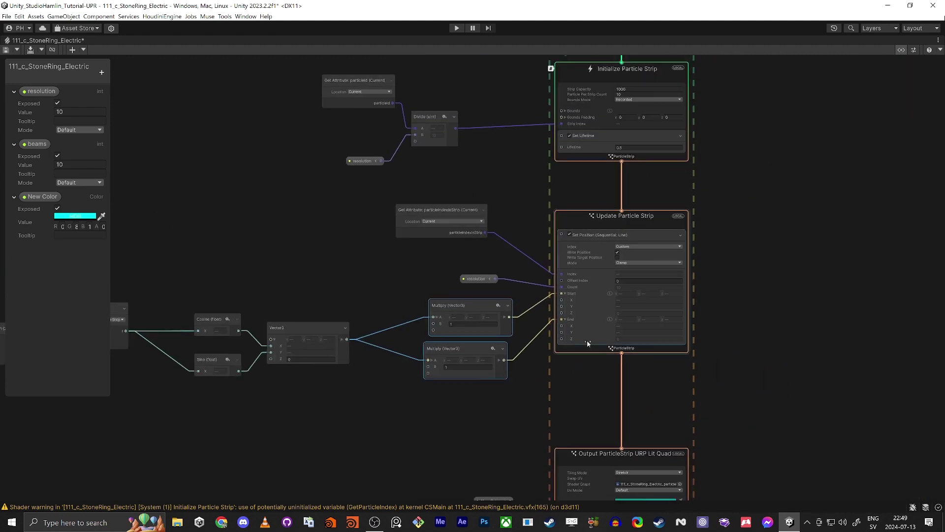
pyautogui.scroll(3, 575, 341)
pyautogui.scroll(-1, 514, 370)
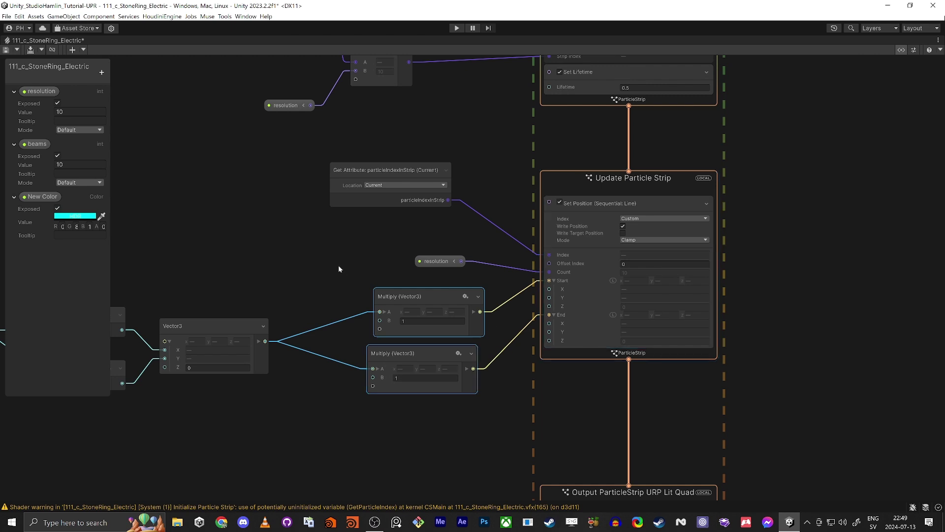
pyautogui.press('space')
pyautogui.click(280, 235)
# Set B to 1.49 on the Multiply feeding Start and to 0.29 on the one feeding End.
pyautogui.hotkey('shift', 'space')
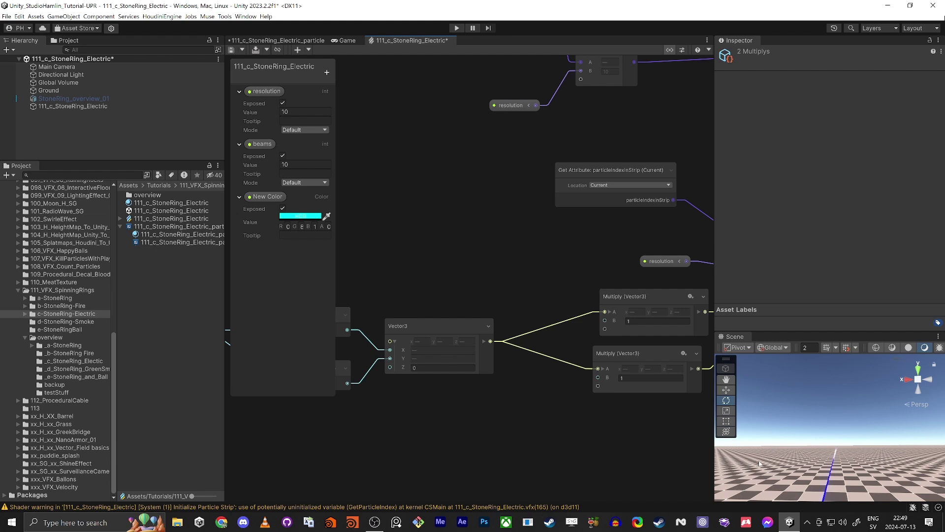
pyautogui.moveTo(584, 422); pyautogui.dragTo(565, 411, button='middle')
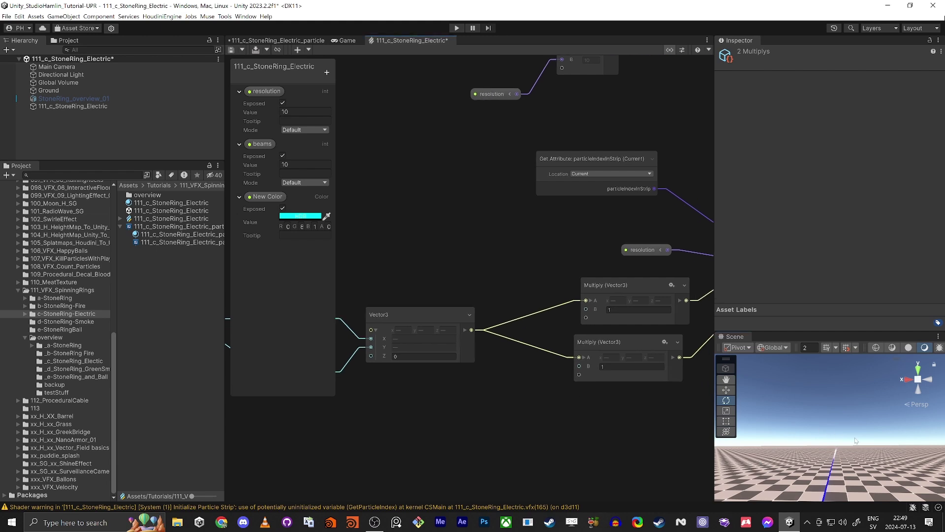
pyautogui.scroll(3, 587, 301)
pyautogui.moveTo(601, 314); pyautogui.dragTo(608, 314)
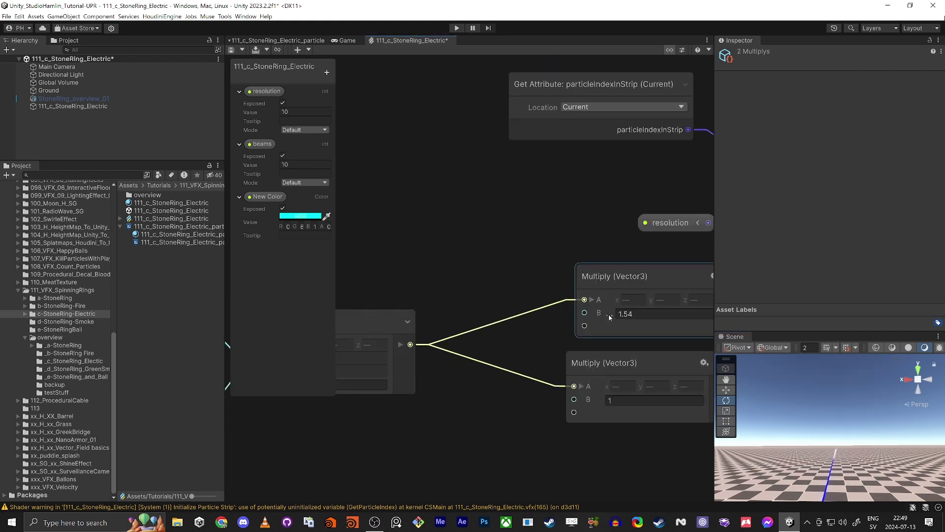
pyautogui.moveTo(603, 400); pyautogui.dragTo(577, 397)
pyautogui.scroll(-3, 470, 296)
pyautogui.scroll(4, 512, 237)
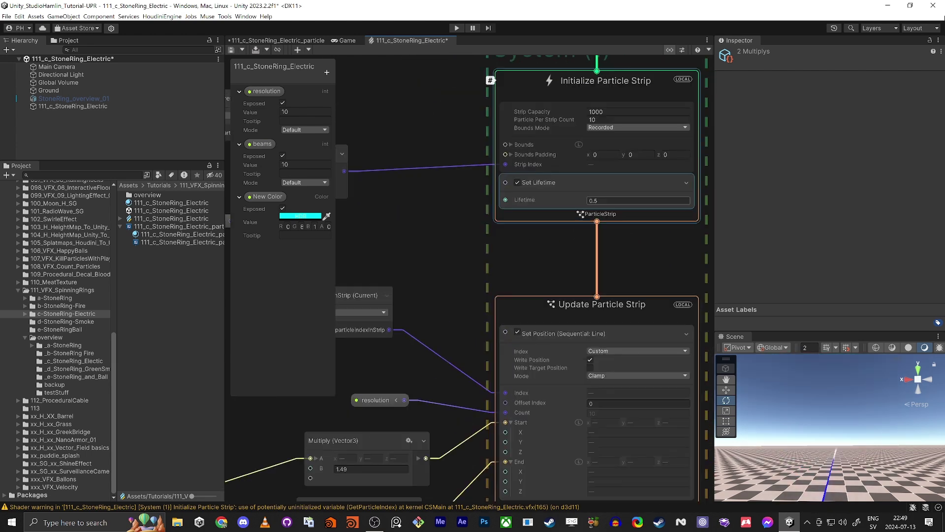
# Set B to 0.51 on End's Multiply and 1.88 on Start's Multiply, and inspect the beams in an enlarged Scene view.
pyautogui.click(531, 208)
pyautogui.moveTo(395, 246); pyautogui.dragTo(487, 150, button='middle')
pyautogui.moveTo(357, 323); pyautogui.dragTo(411, 280, button='middle')
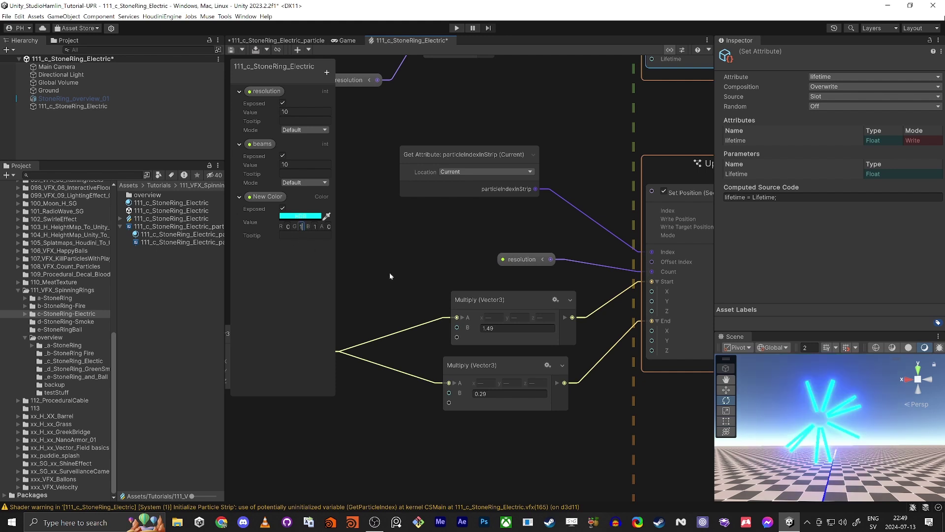
pyautogui.moveTo(435, 470); pyautogui.dragTo(414, 375, button='middle')
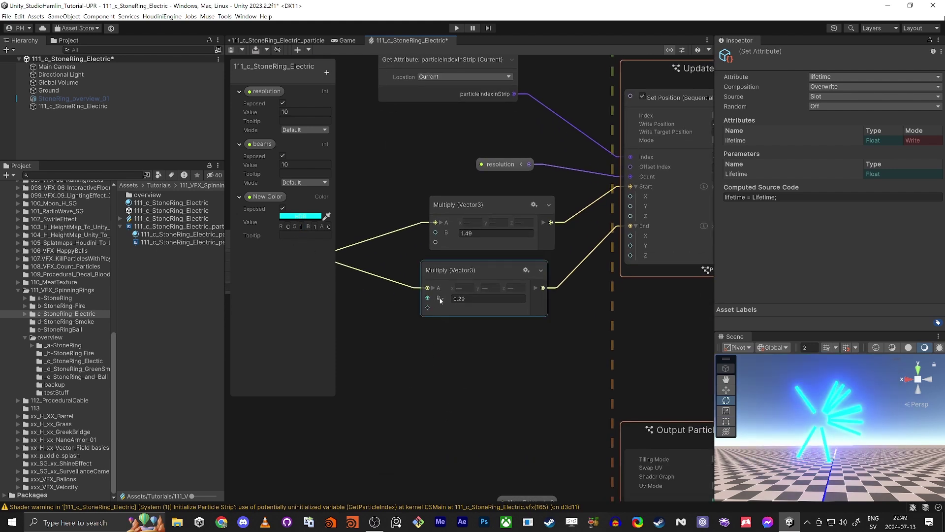
pyautogui.moveTo(441, 299); pyautogui.dragTo(449, 301)
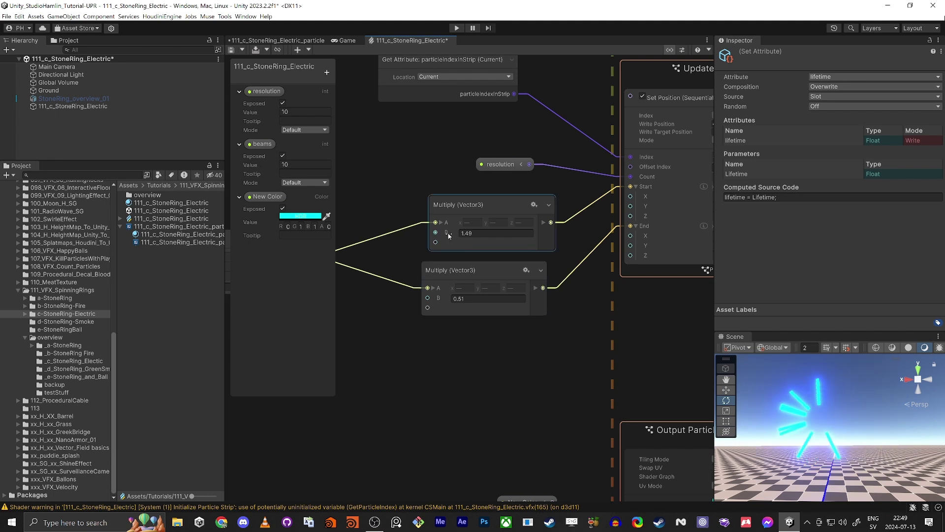
pyautogui.moveTo(448, 235); pyautogui.dragTo(560, 292)
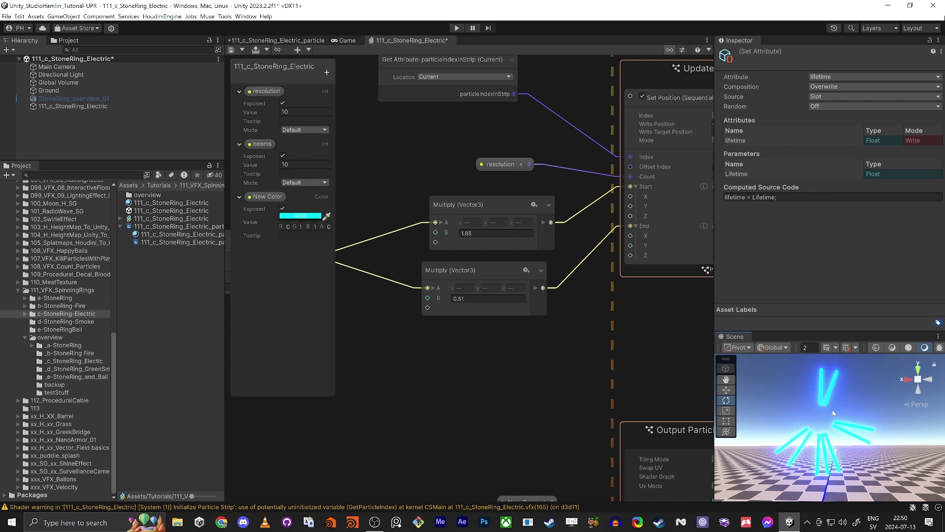
pyautogui.hotkey('shift', 'space')
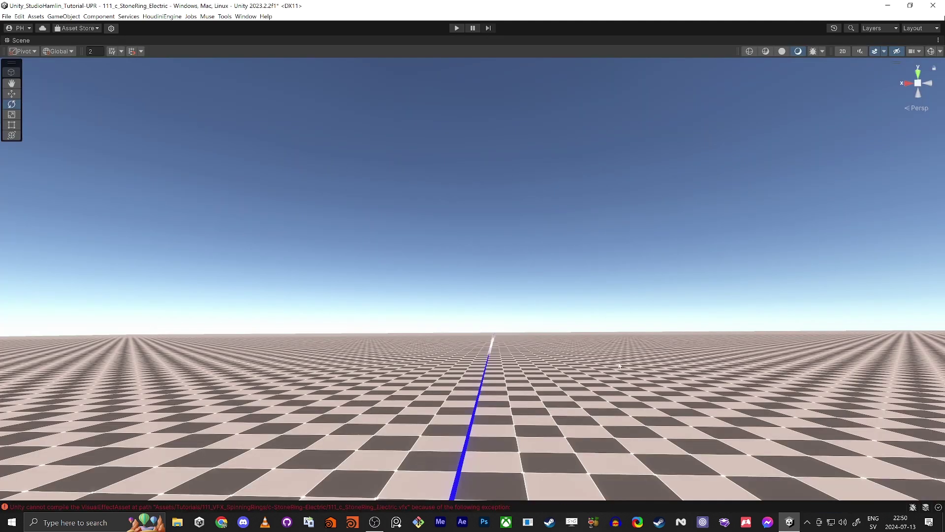
pyautogui.scroll(-3, 545, 327)
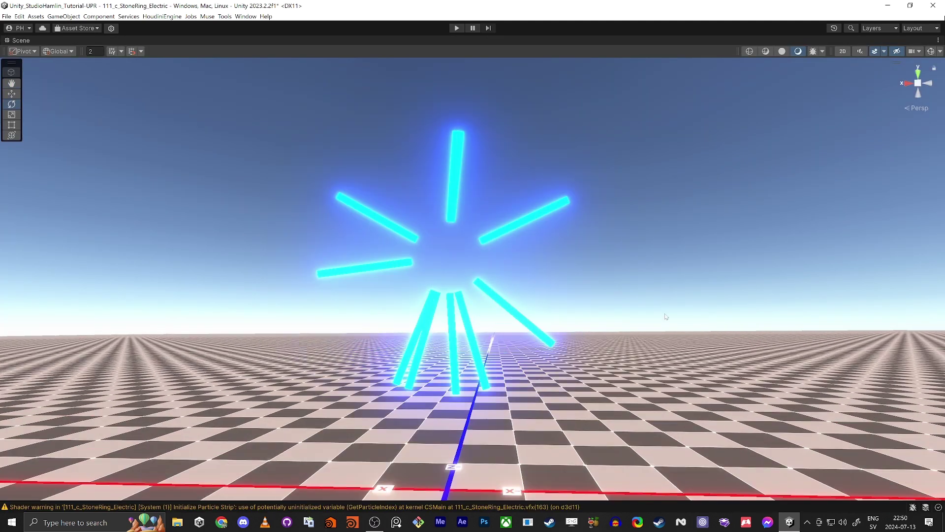